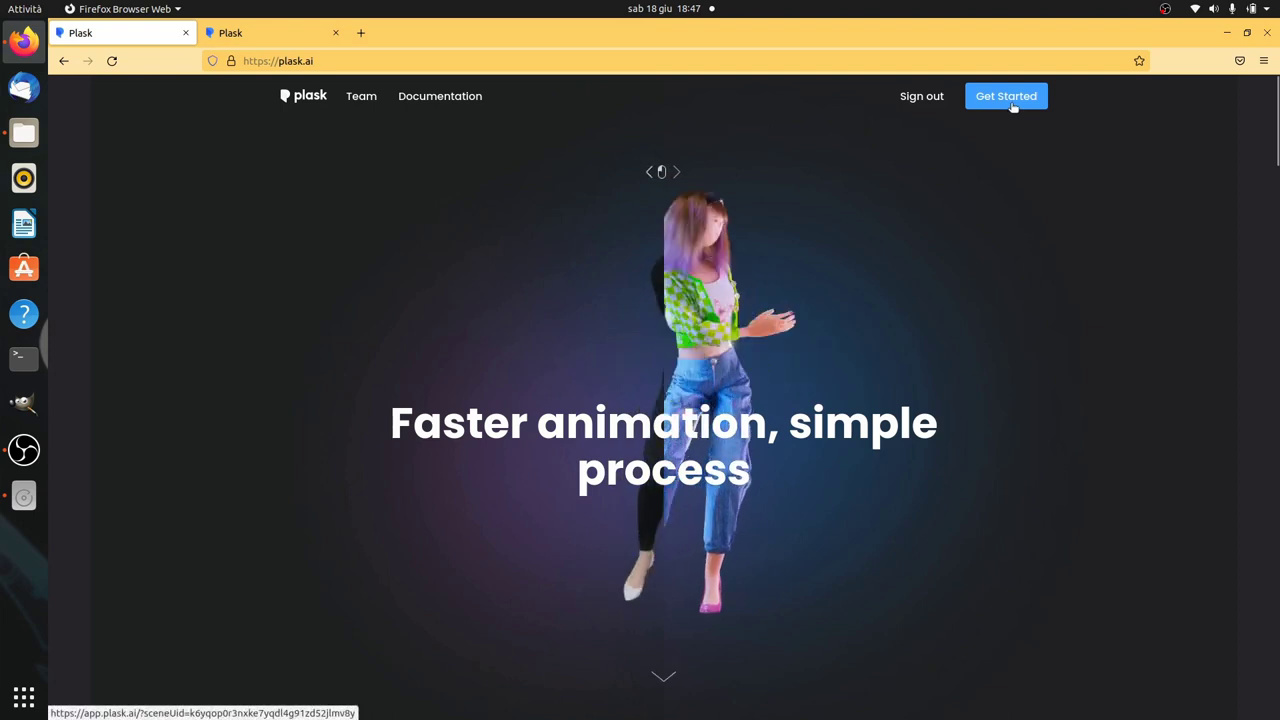
Open the app.plask.ai editor from plask.ai's Get Started button in a new tab.
click(1010, 101)
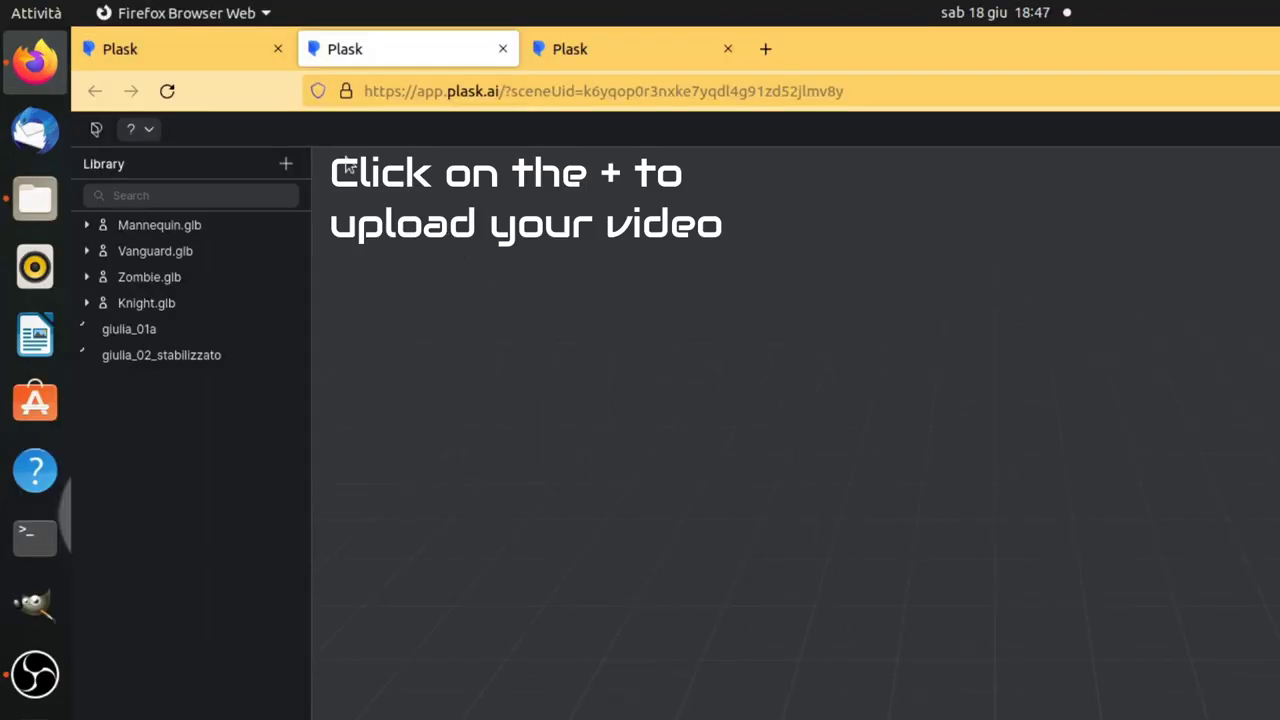
Upload the dance video from the bottino folder and extract its motion, naming it dance_test.
click(287, 165)
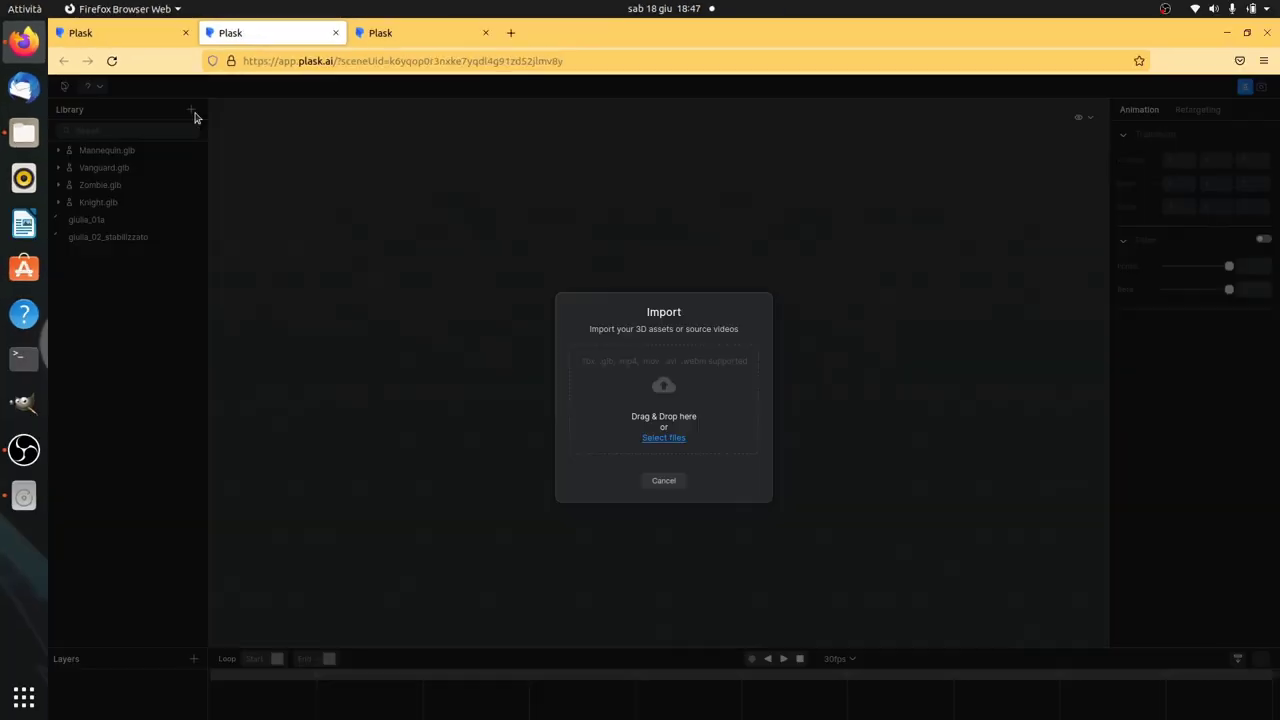
click(679, 438)
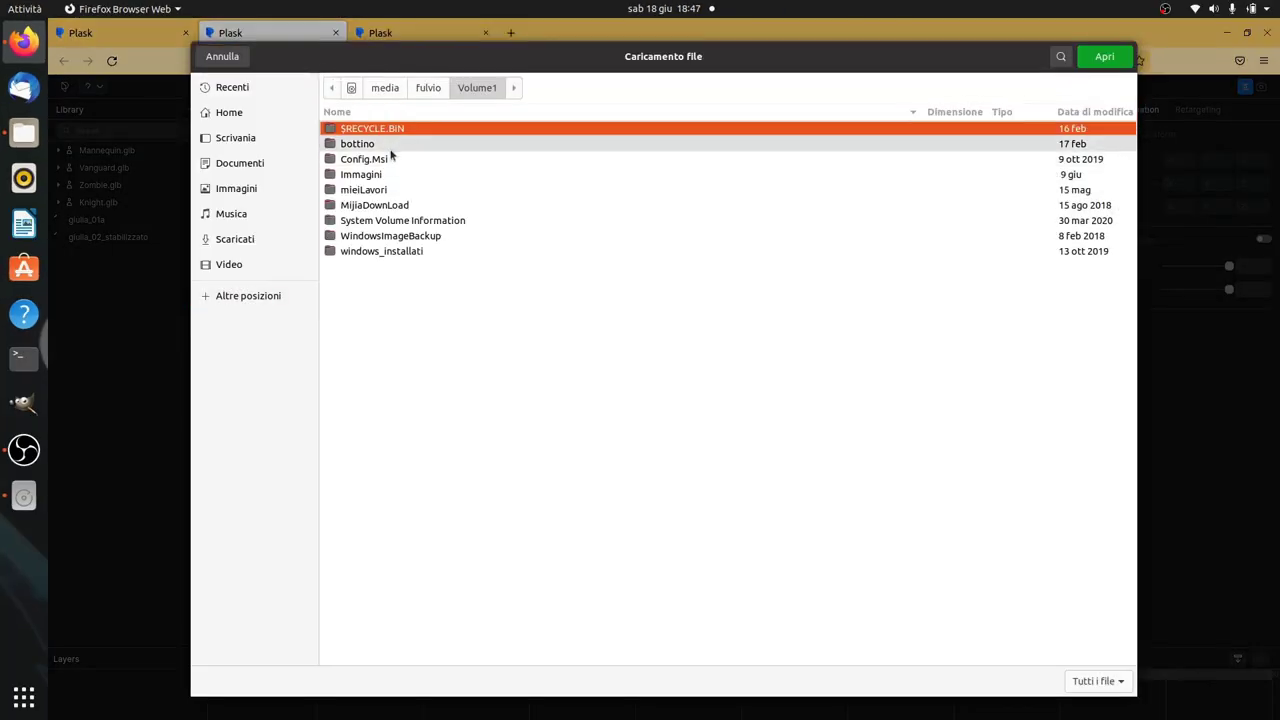
double_click(390, 143)
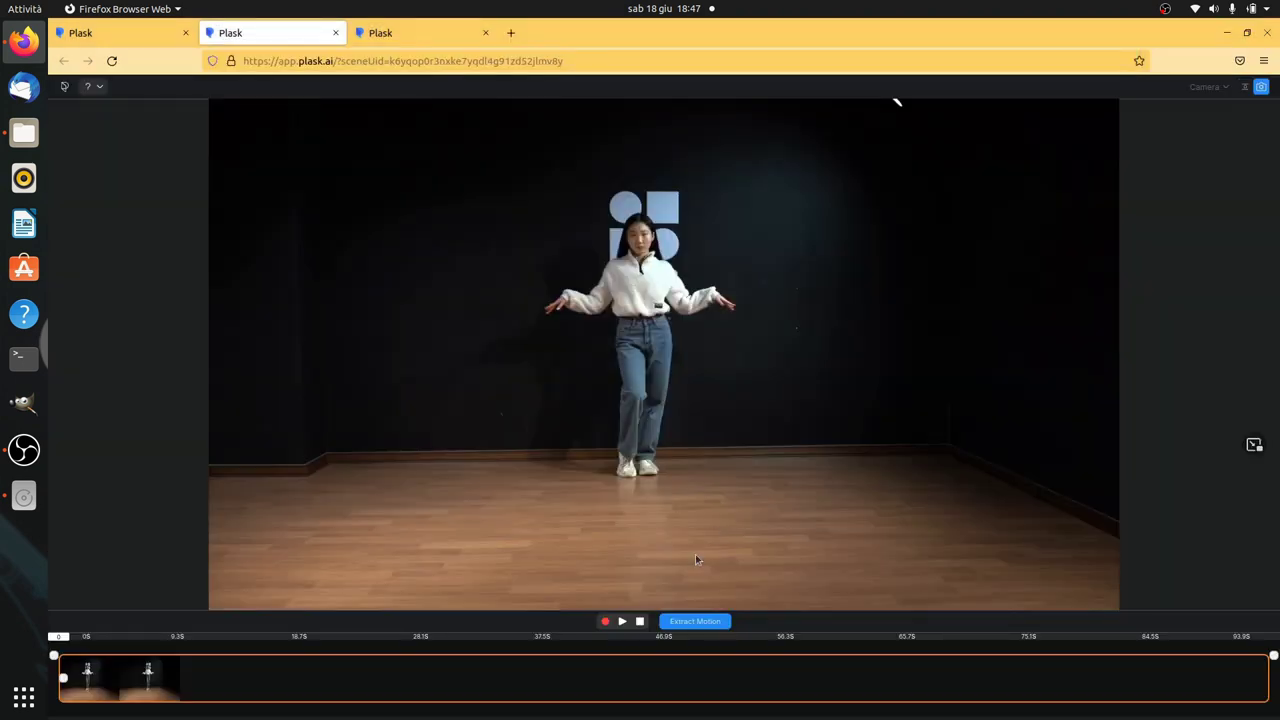
click(695, 623)
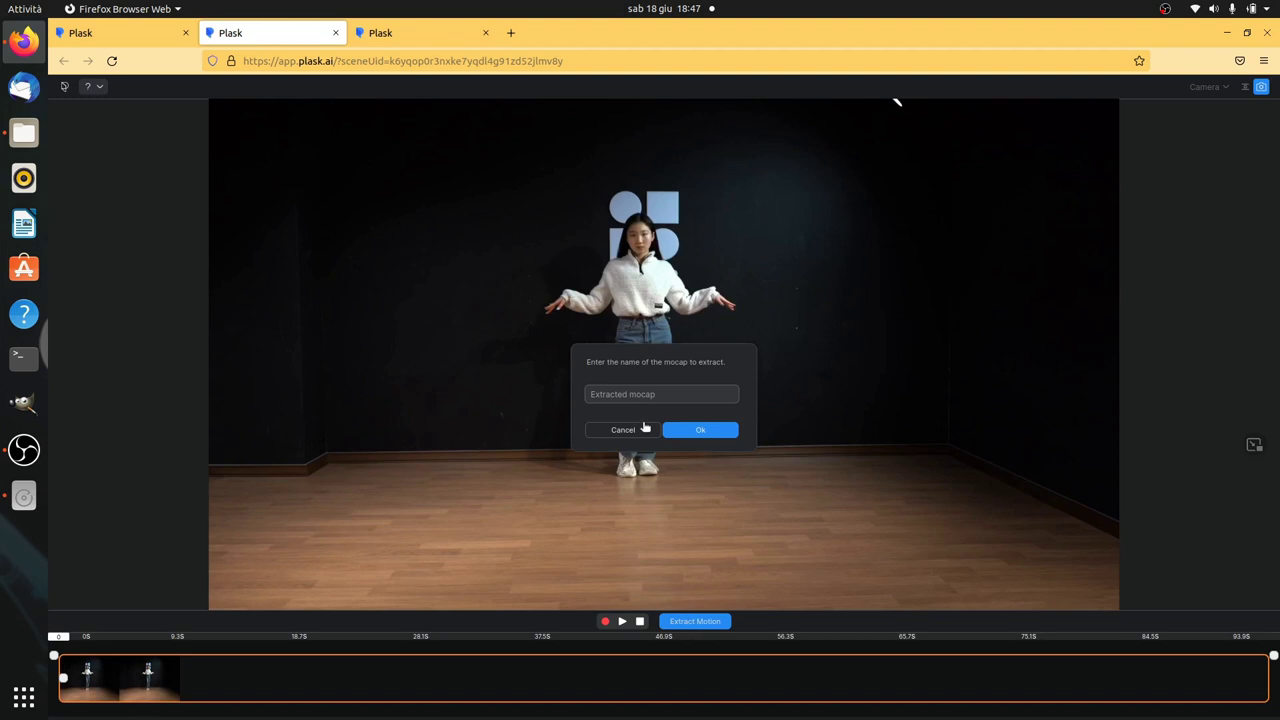
text(dance_)
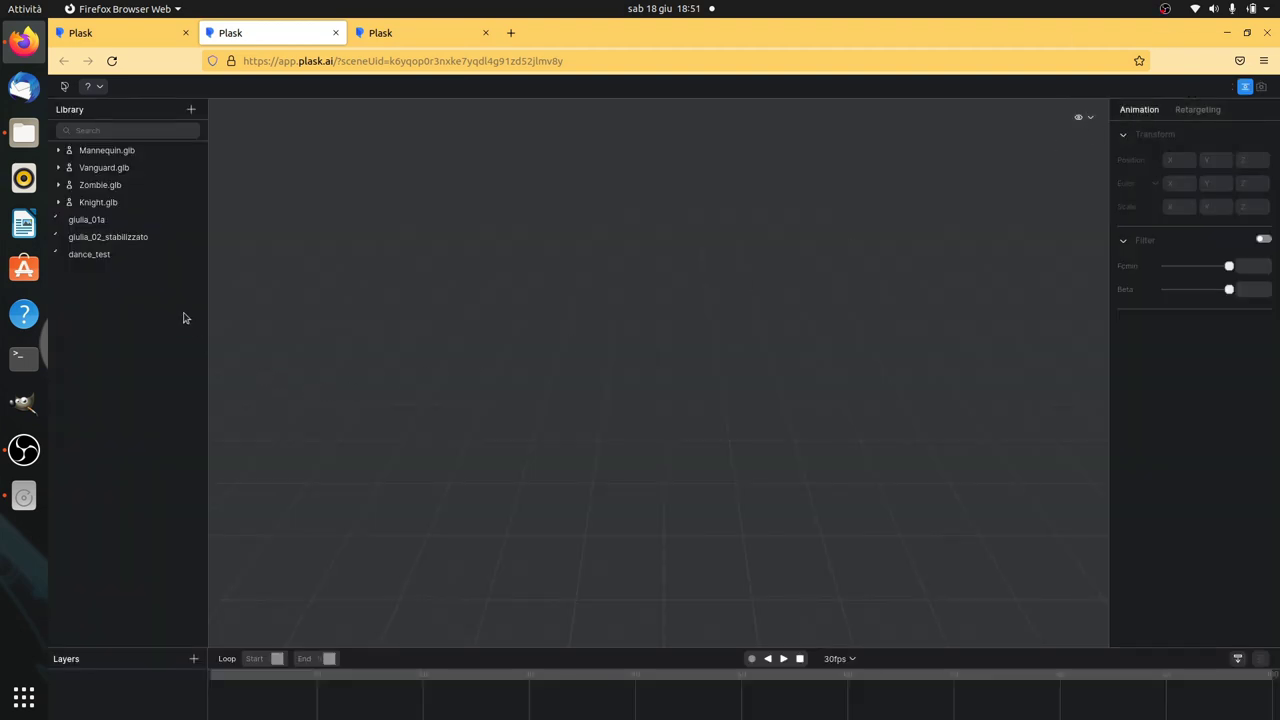
Apply the dance_test motion to Mannequin.glb and play the animation.
click(91, 152)
click(60, 150)
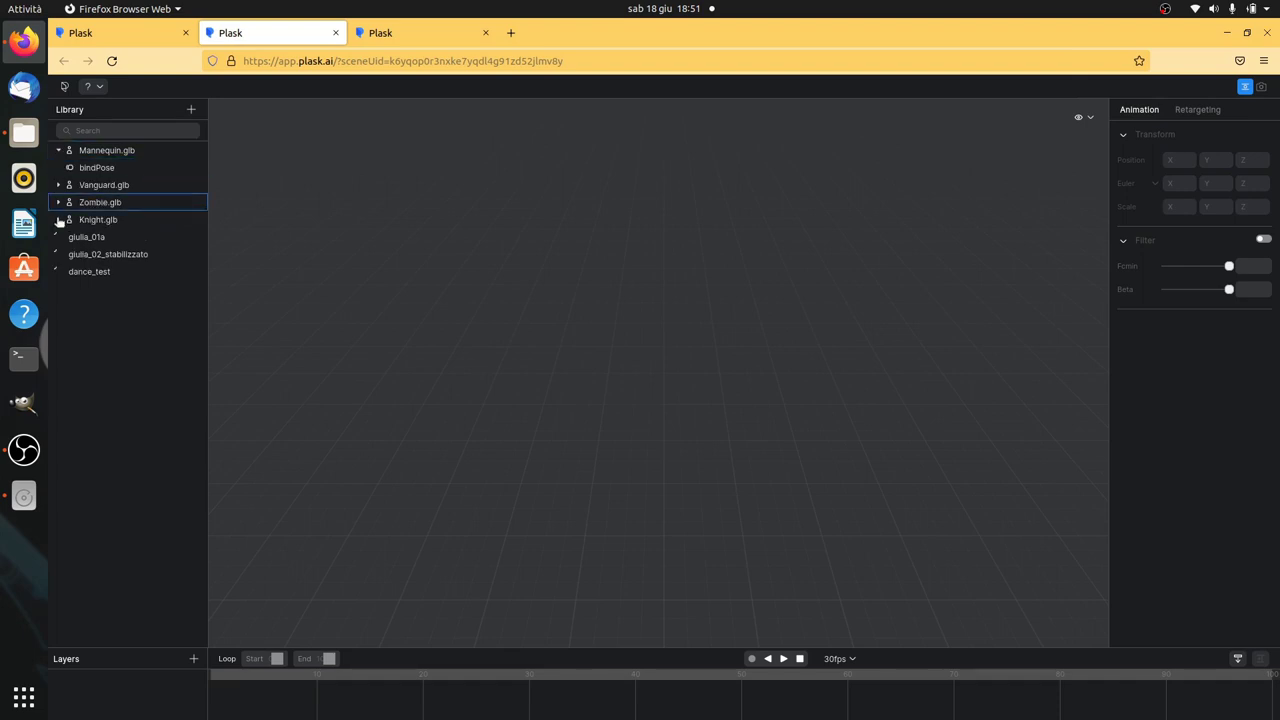
mouse_move(88, 275)
mouse_down()
mouse_move(127, 153)
mouse_move(115, 154)
mouse_up()
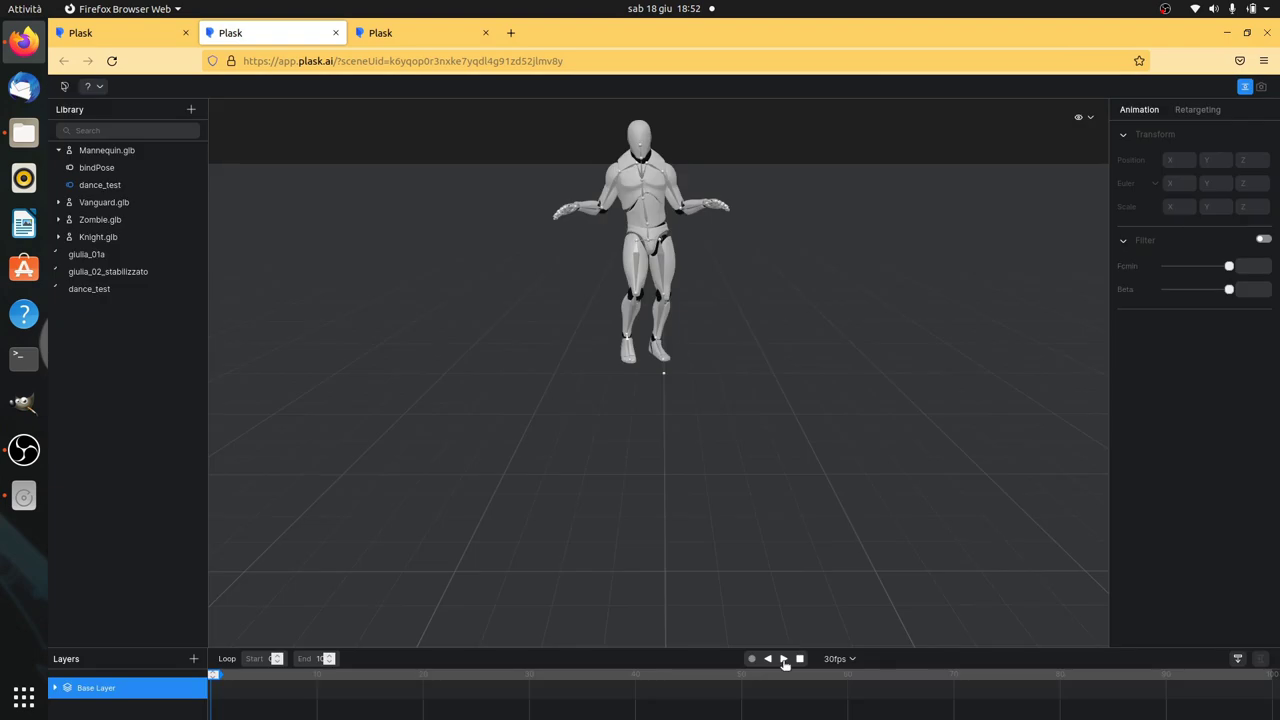
click(784, 660)
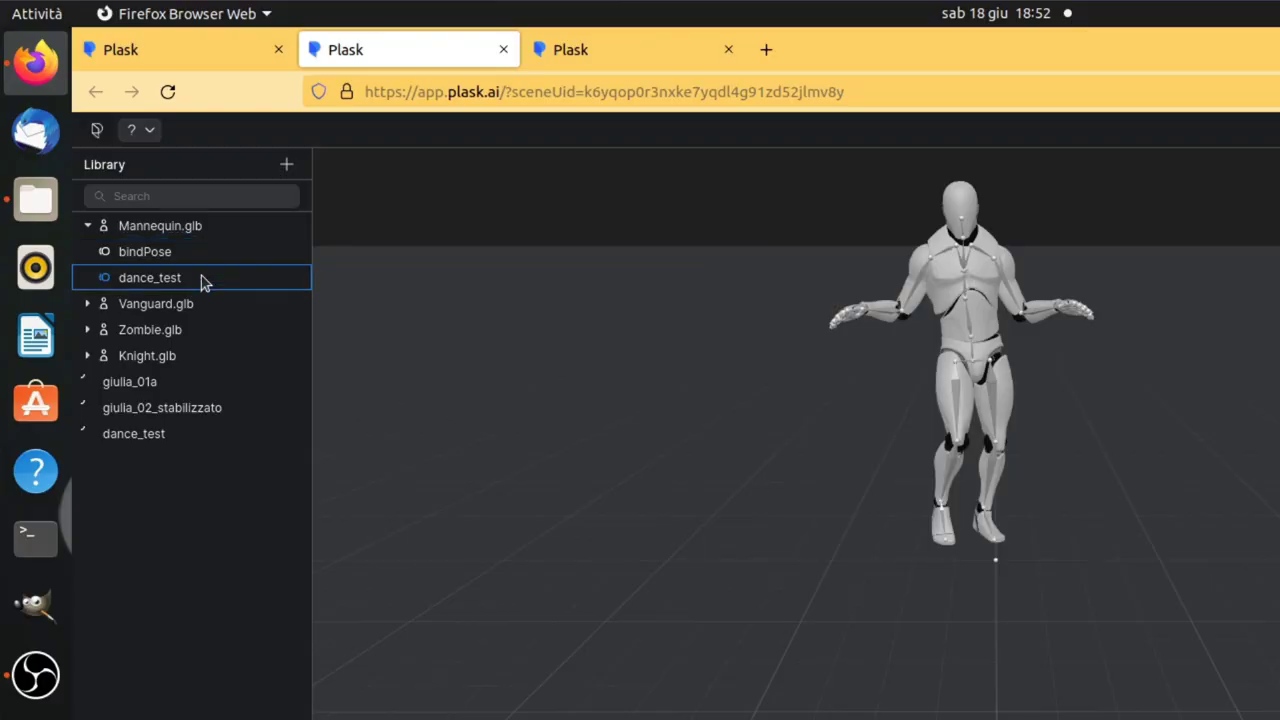
Export the mannequin's dance_test animation as an FBX file.
click(203, 278)
right_click(203, 280)
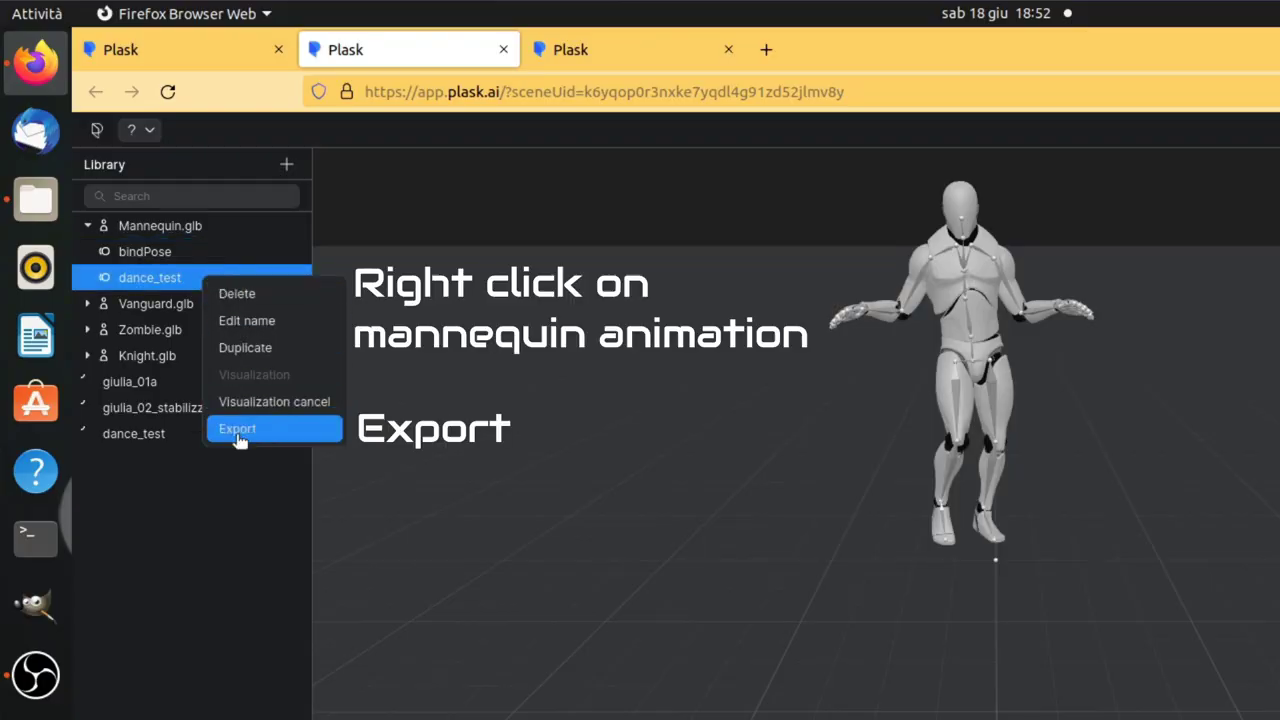
click(283, 430)
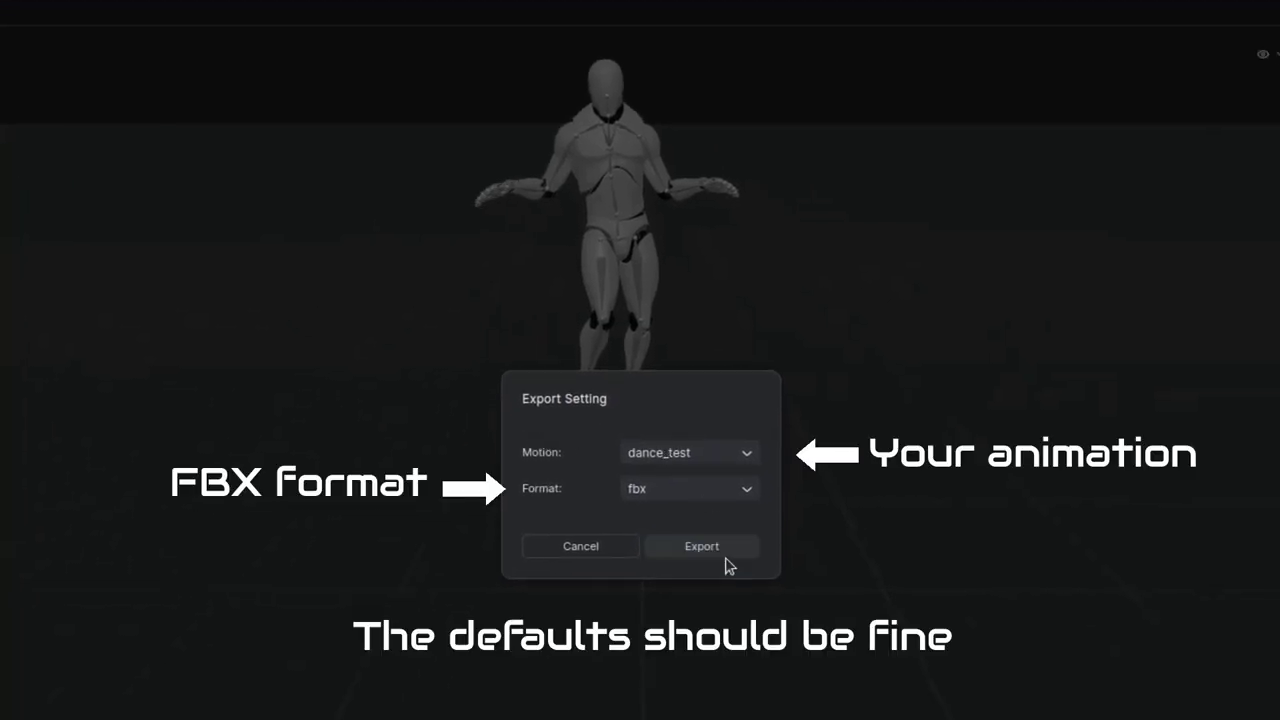
click(713, 553)
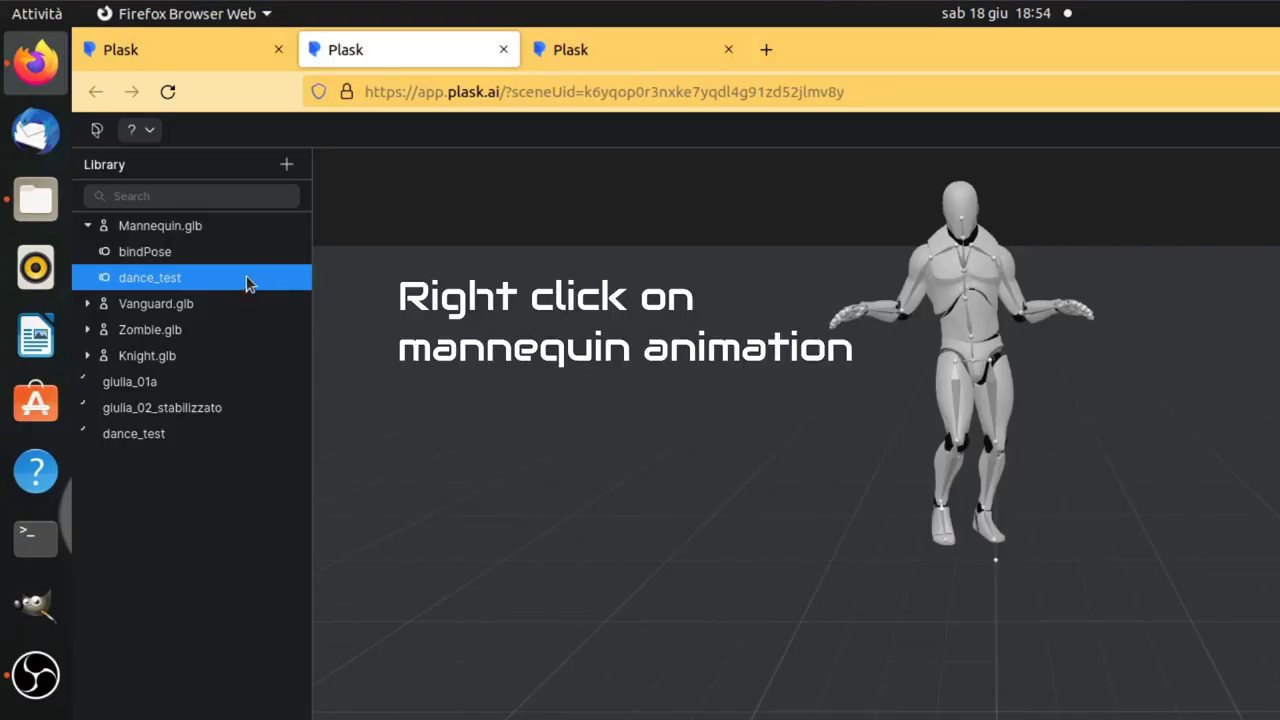
Export the mannequin again as FBX with the Motion set to bindPose.
right_click(248, 284)
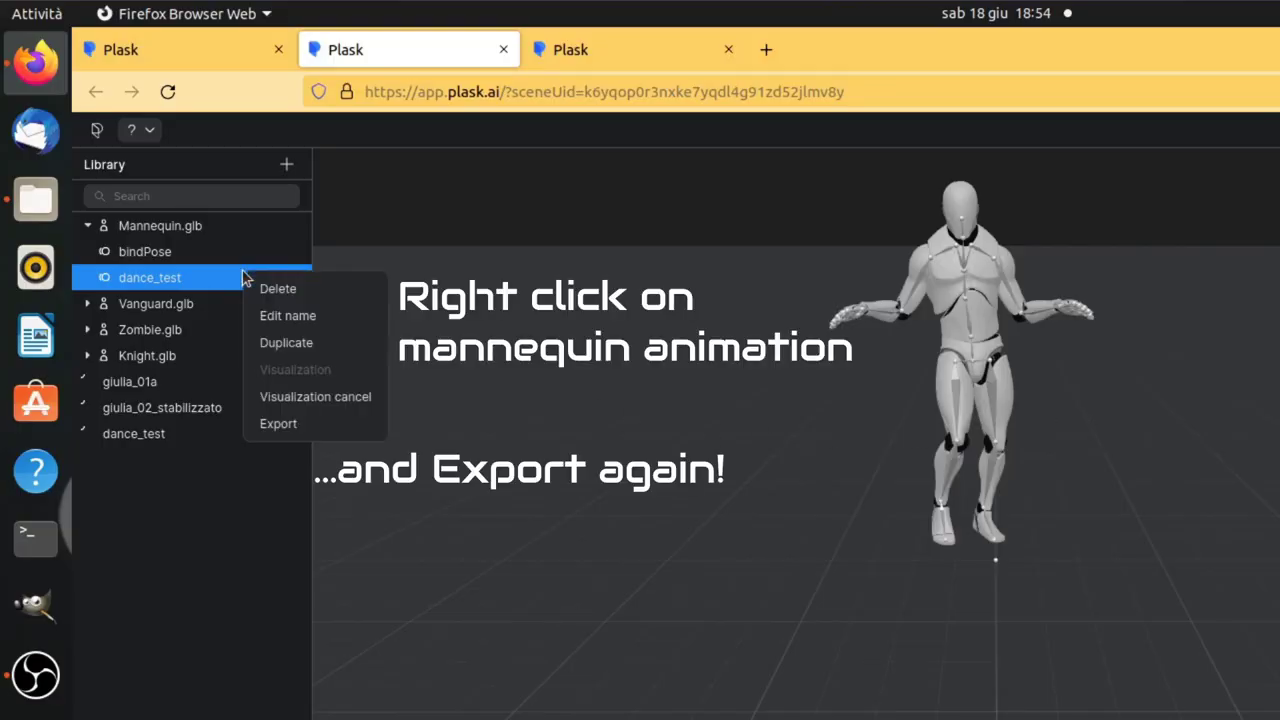
click(336, 428)
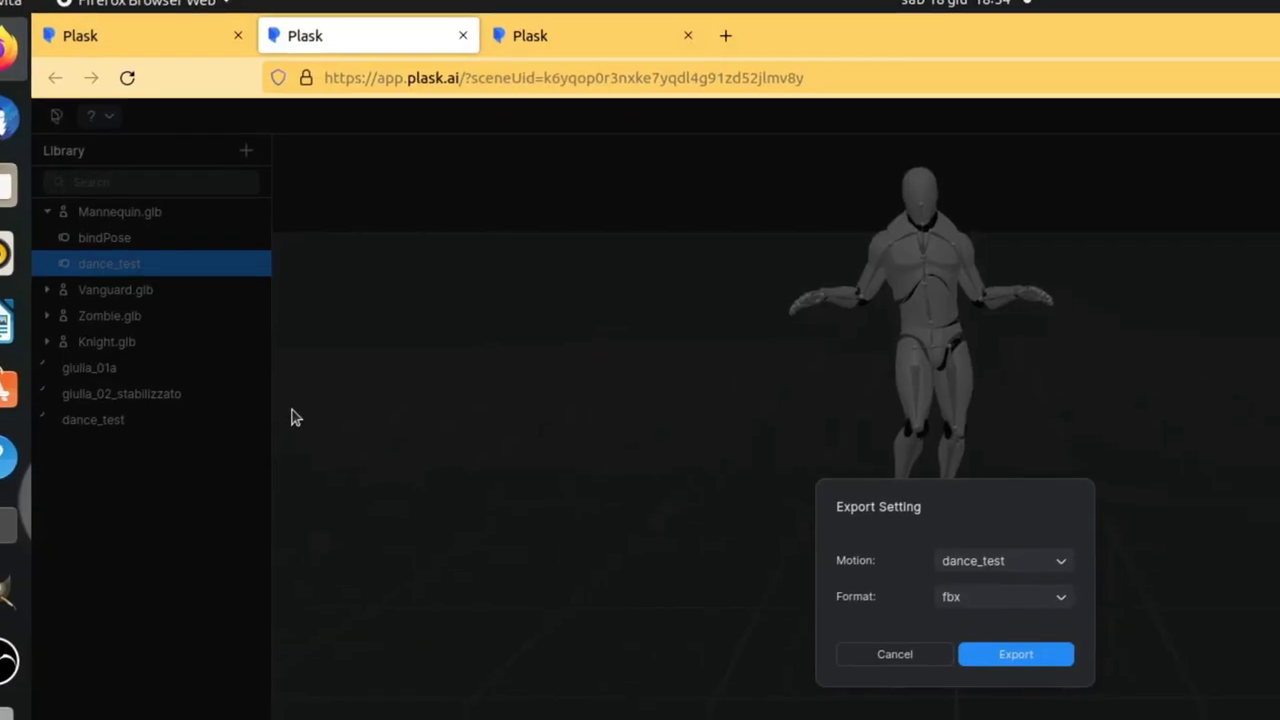
click(751, 455)
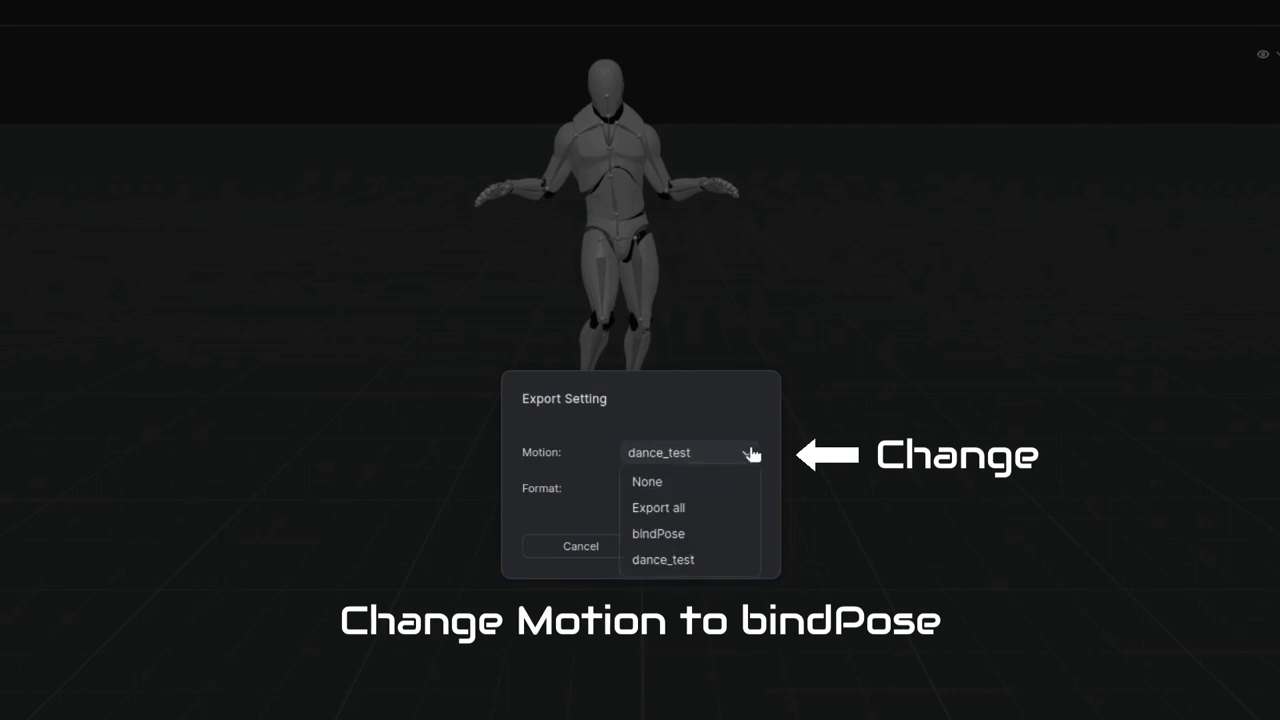
click(737, 543)
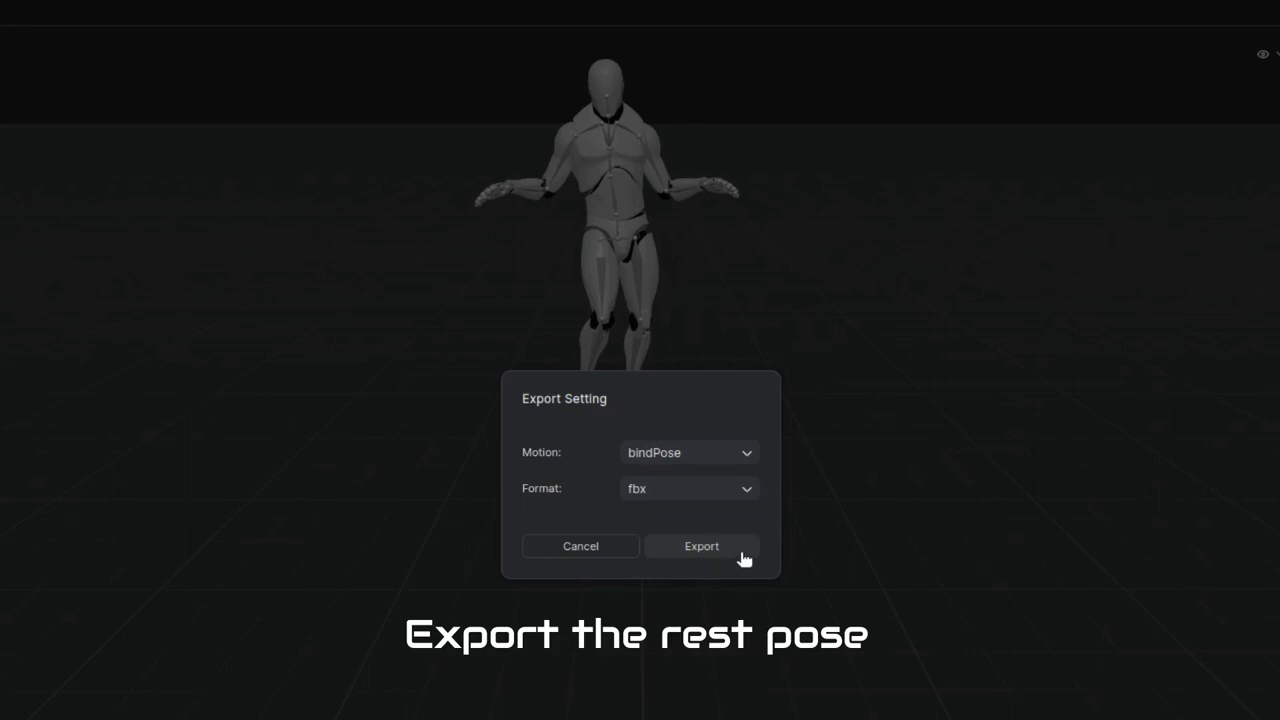
click(743, 556)
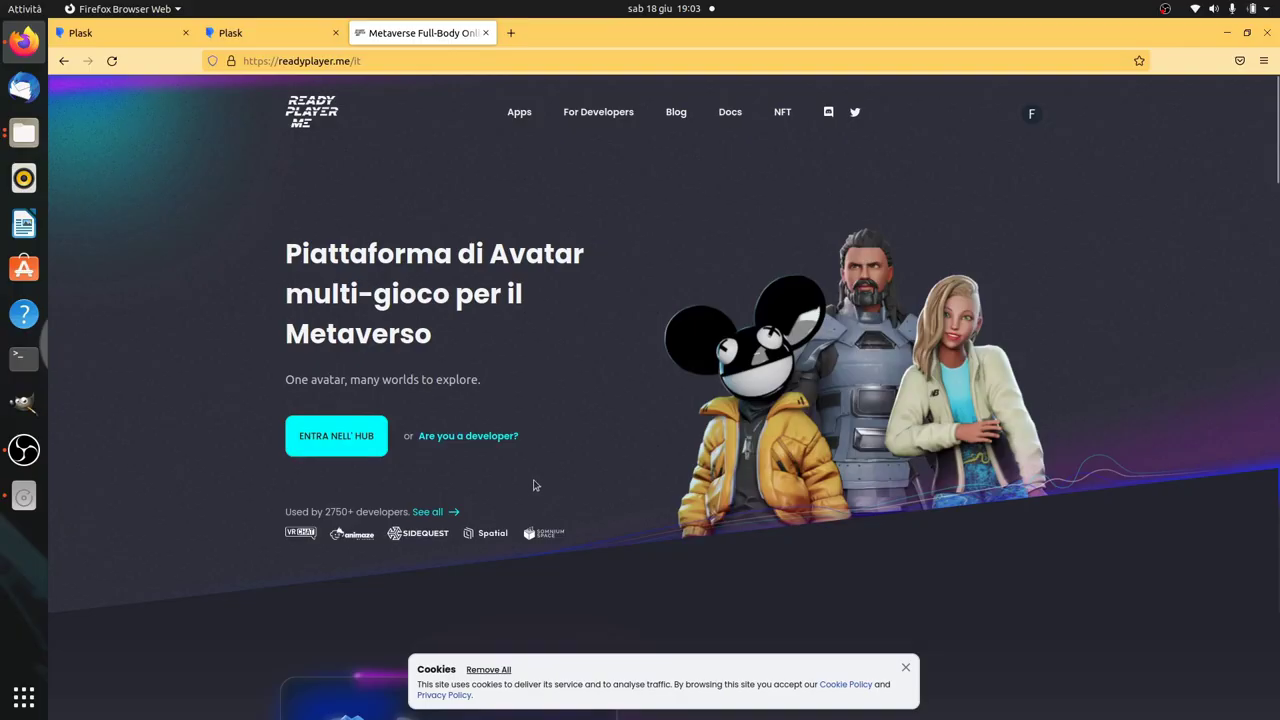
Create a Maschile avatar without a photo in the hub and download it as .glb.
click(357, 450)
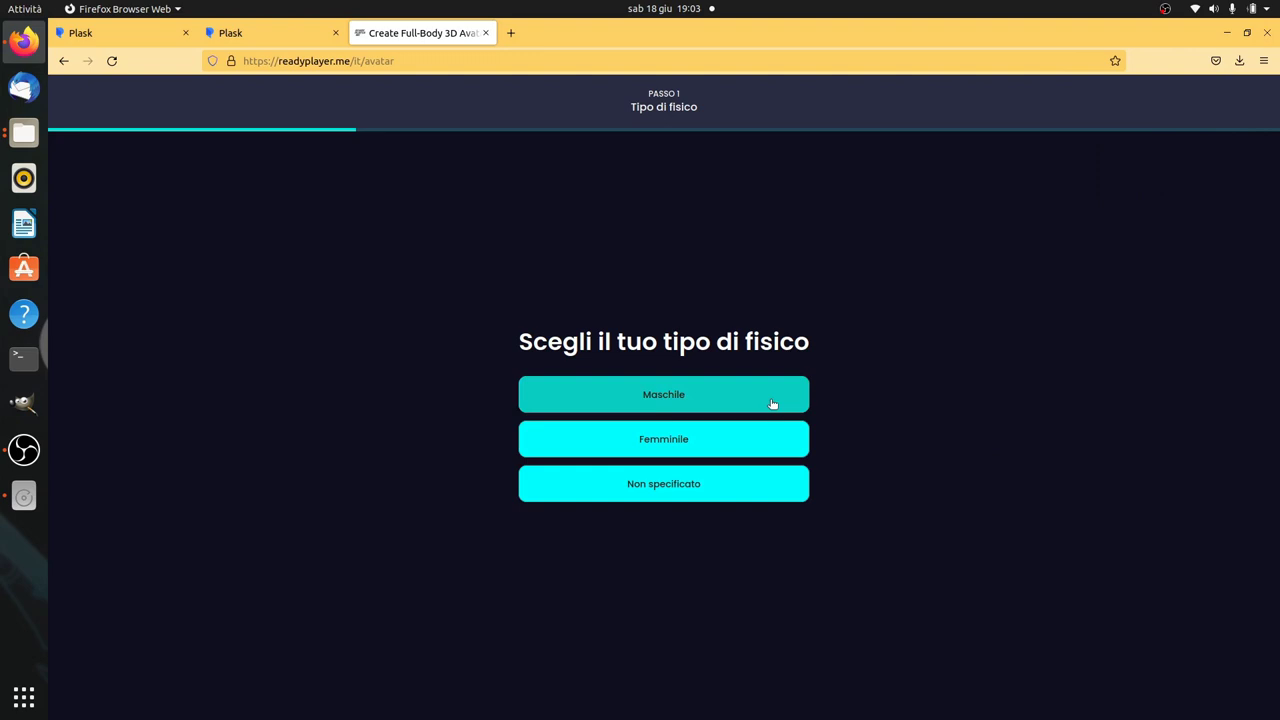
click(773, 398)
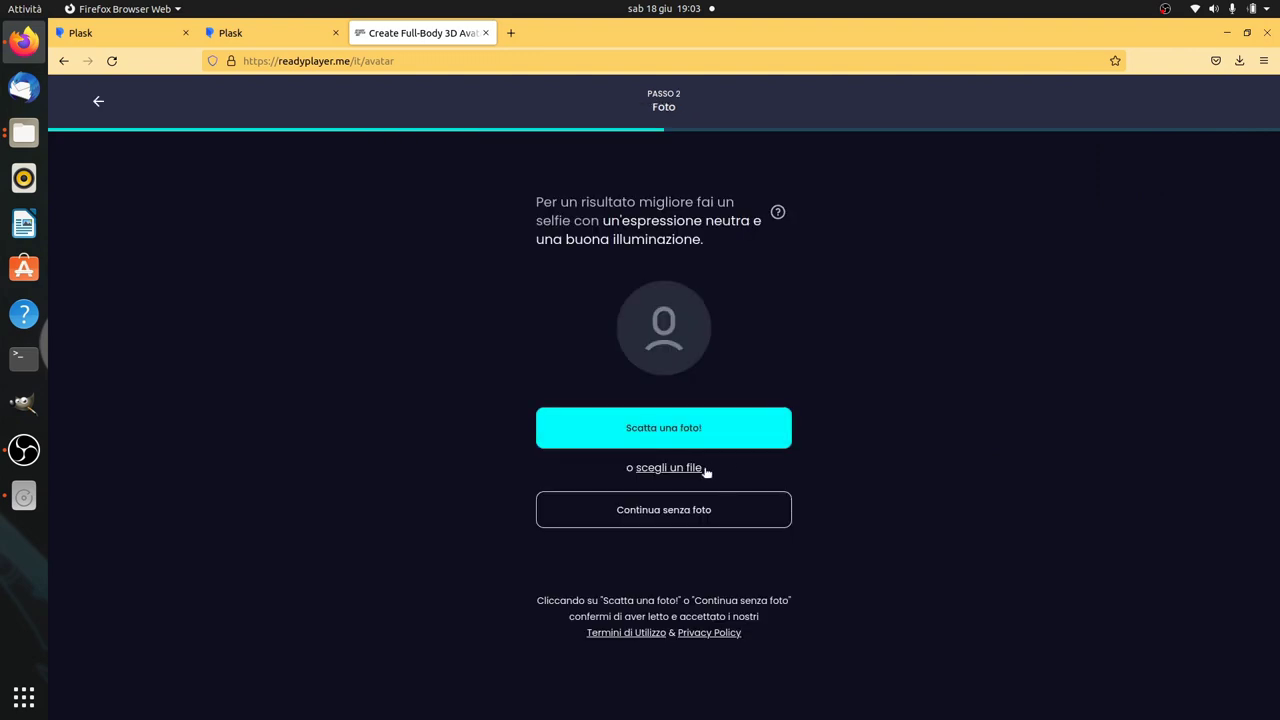
click(697, 510)
scroll(699, 497, down, 2)
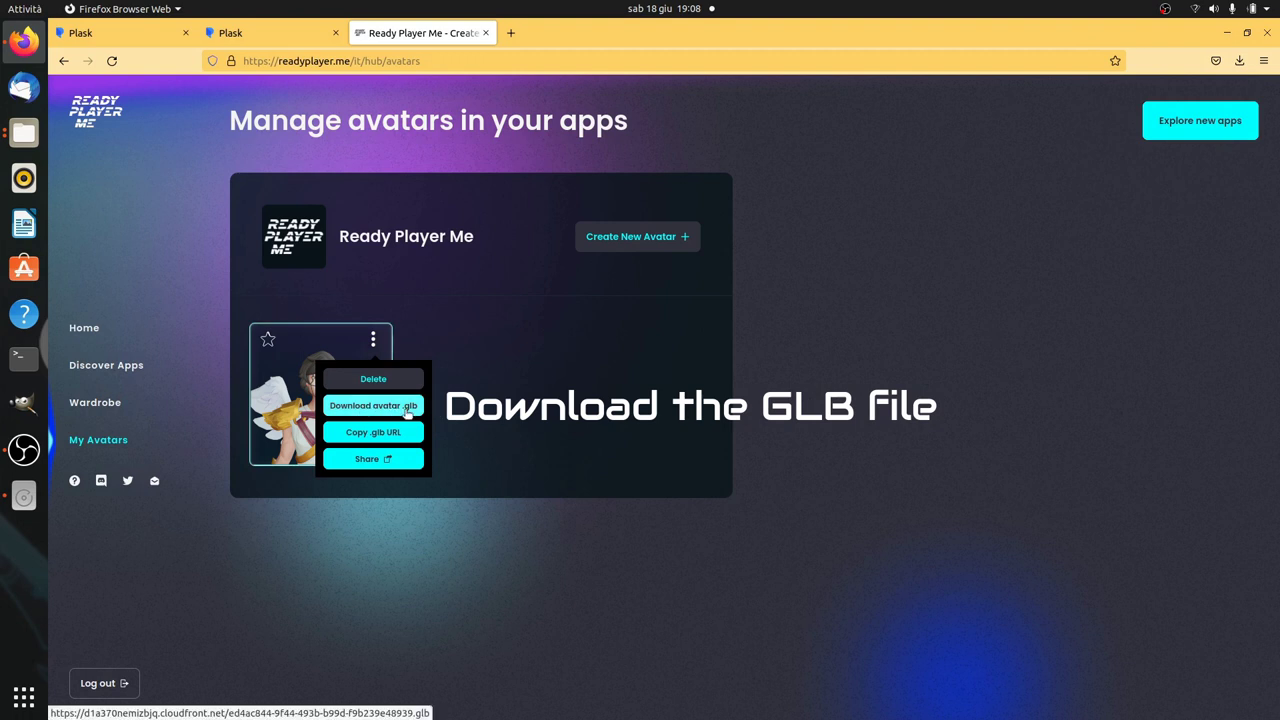
click(408, 413)
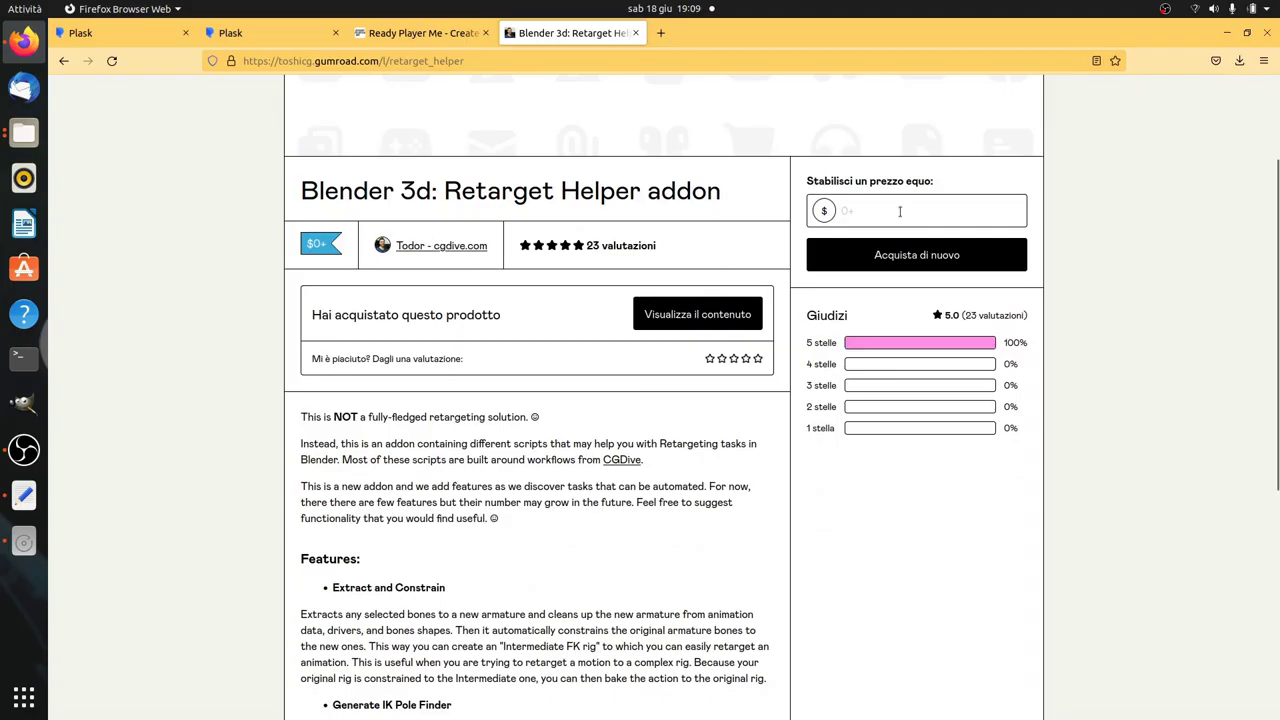
Check out the Retarget Helper addon at a price of 0 and open its download content.
click(900, 211)
text(0)
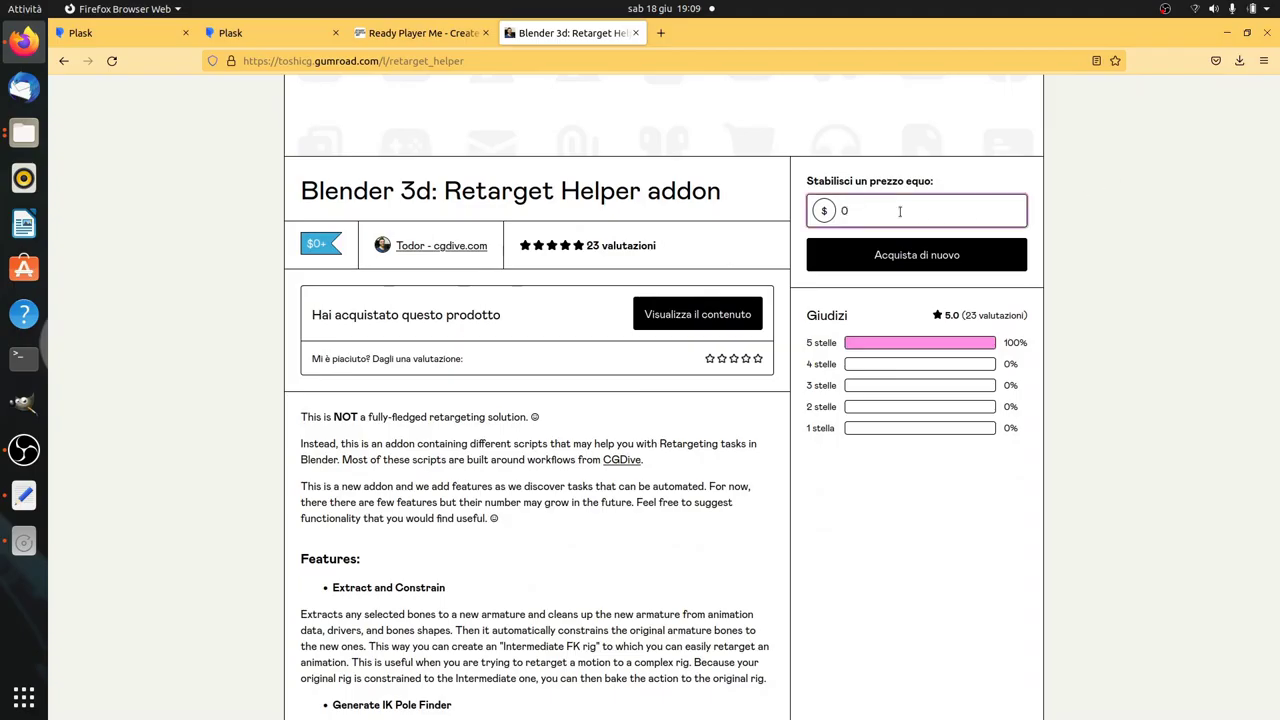
click(900, 255)
click(761, 233)
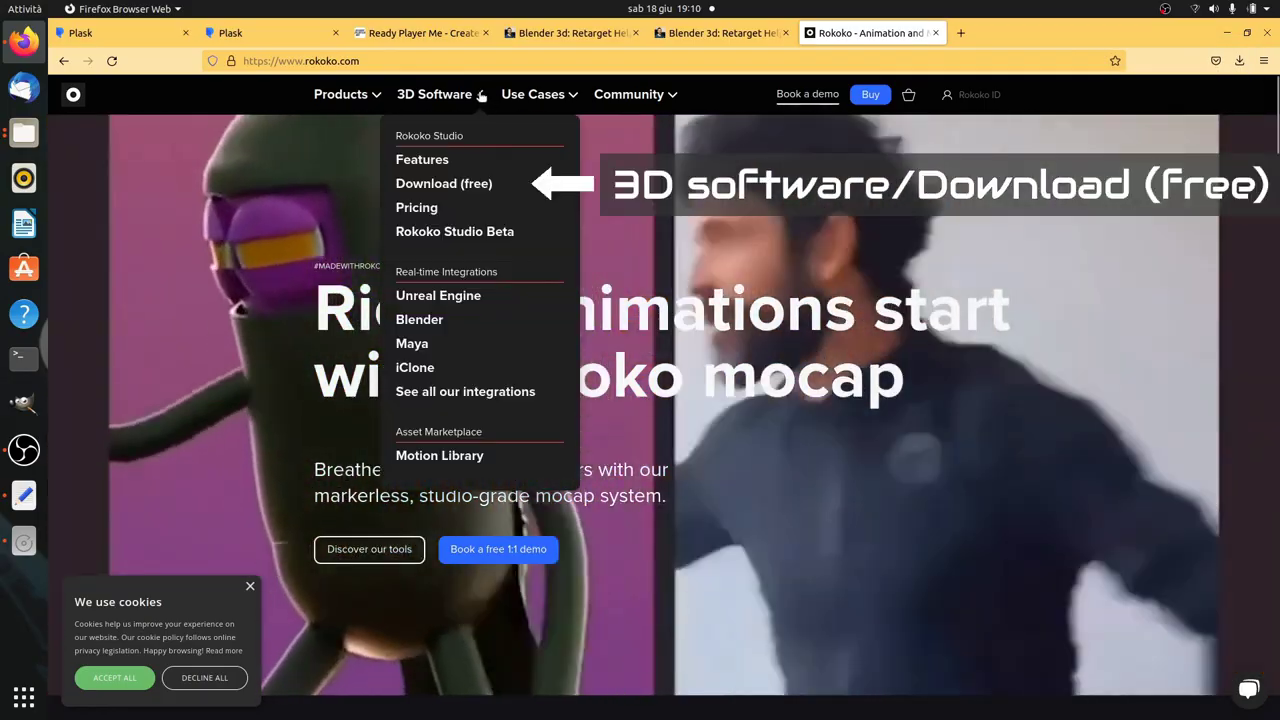
mouse_move(434, 94)
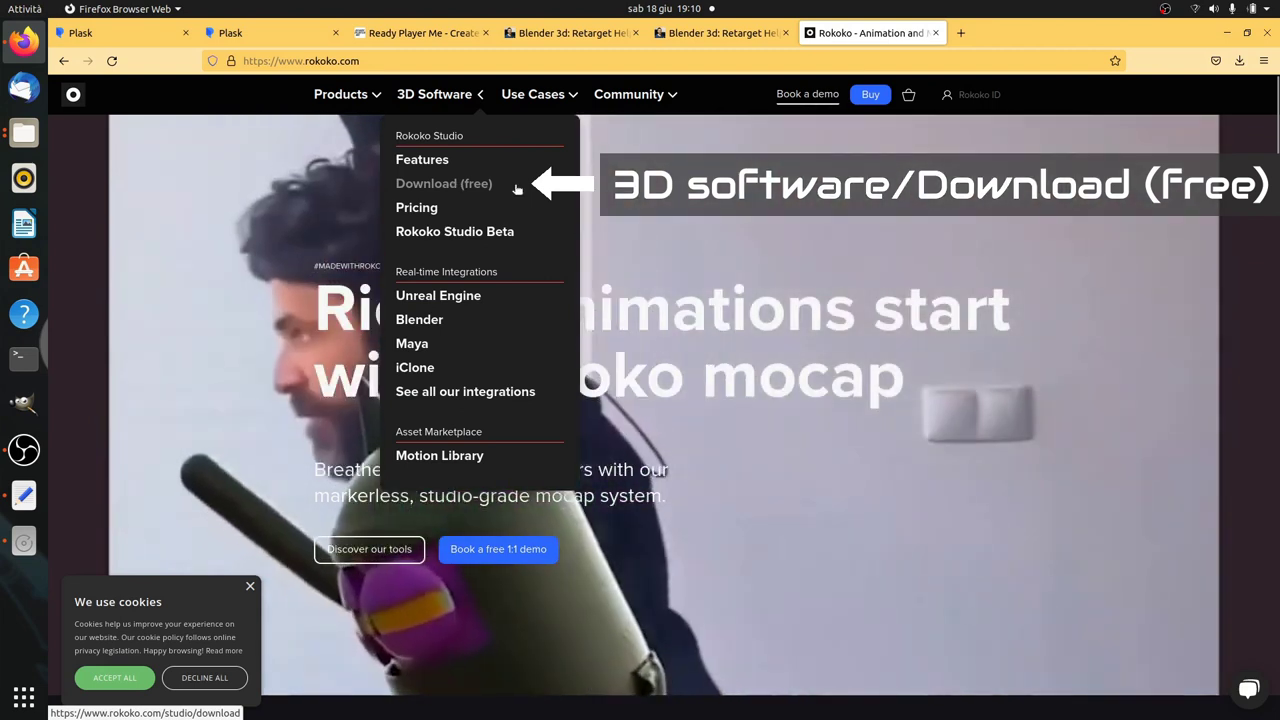
Go to Rokoko's free Studio download page and scroll down to the plugins area.
click(516, 189)
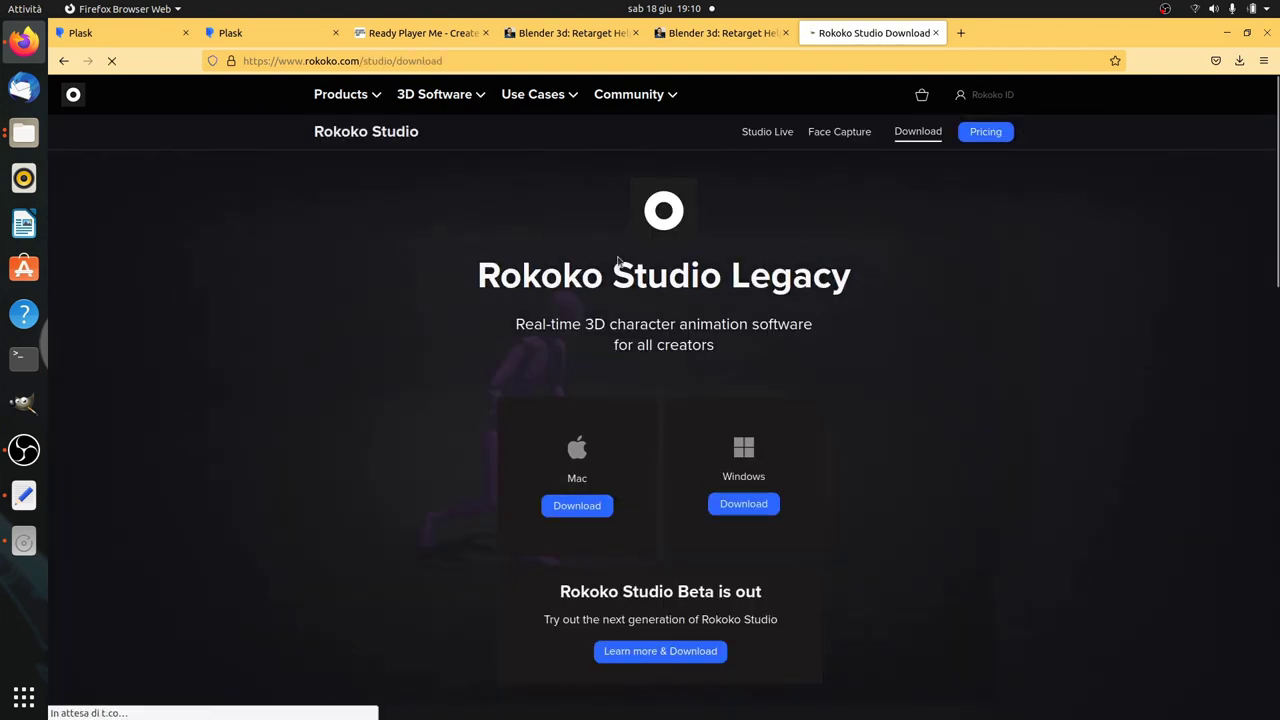
scroll(910, 412, down, 4)
scroll(910, 412, down, 3)
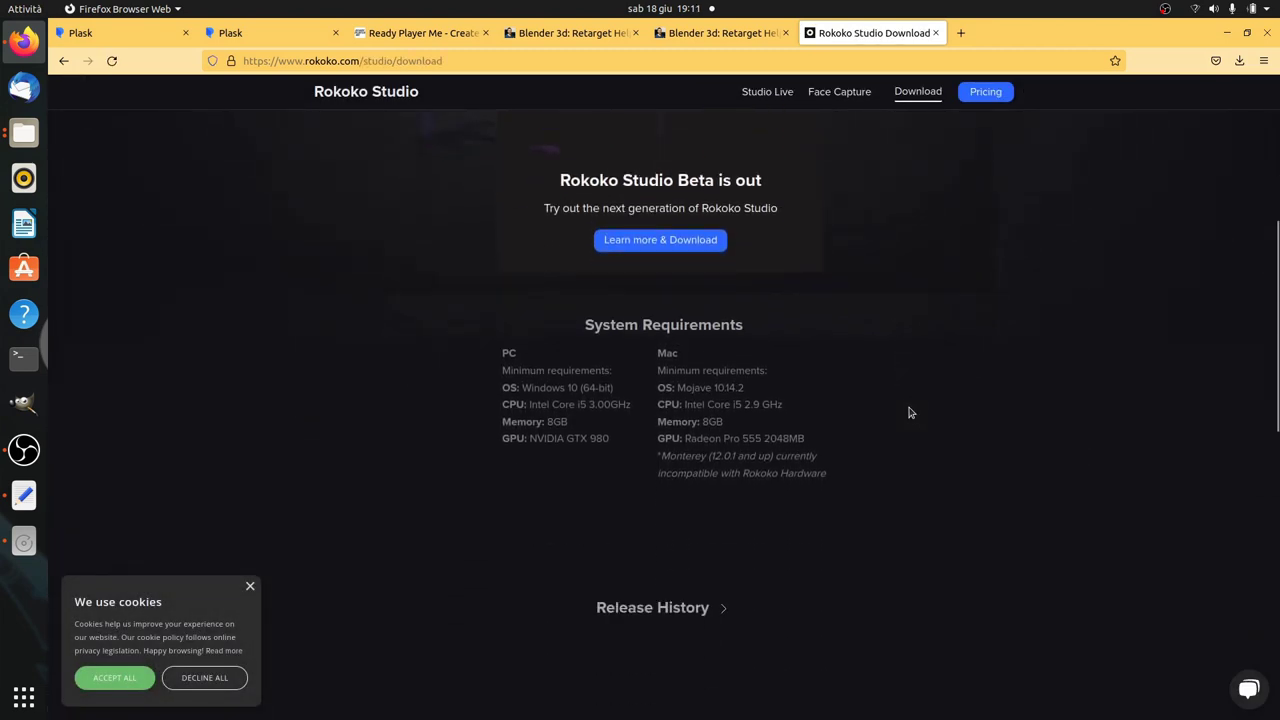
scroll(910, 412, down, 1)
scroll(910, 412, down, 3)
scroll(910, 412, down, 2)
scroll(910, 412, down, 1)
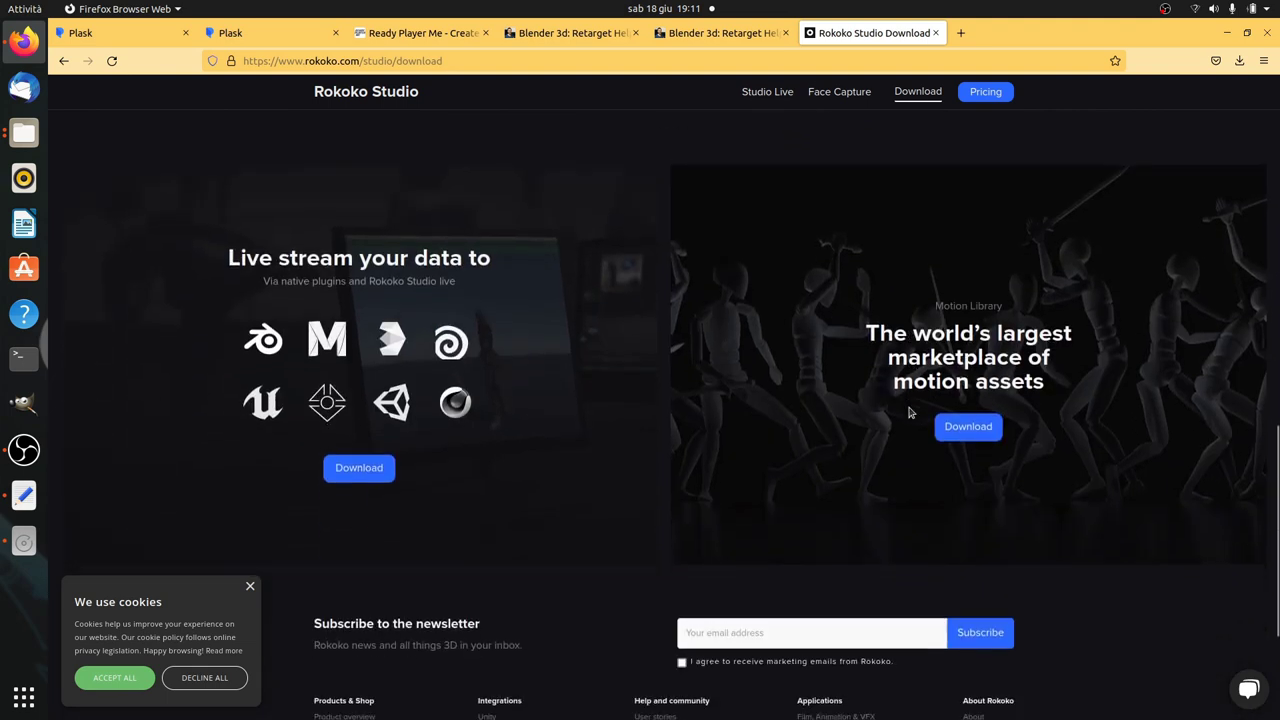
scroll(910, 412, down, 1)
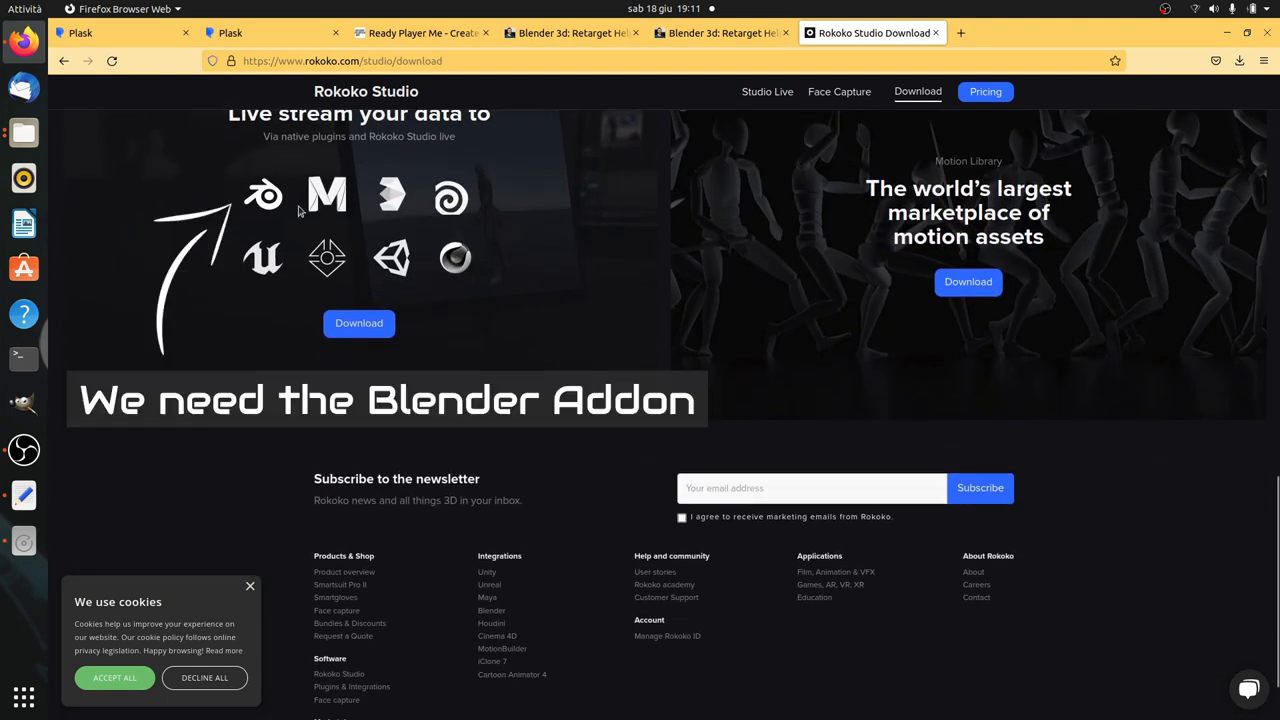
Open the Rokoko Studio Live plugins and download the one for Blender.
click(347, 325)
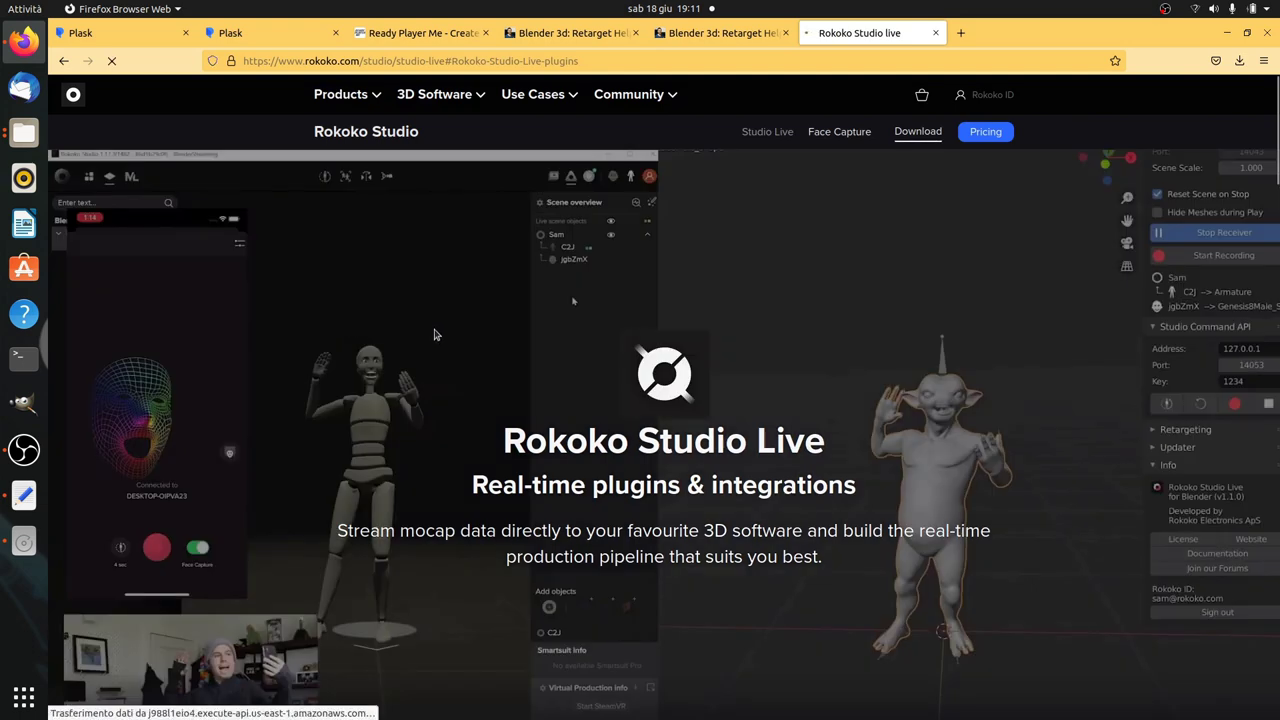
scroll(432, 333, down, 3)
scroll(447, 335, down, 3)
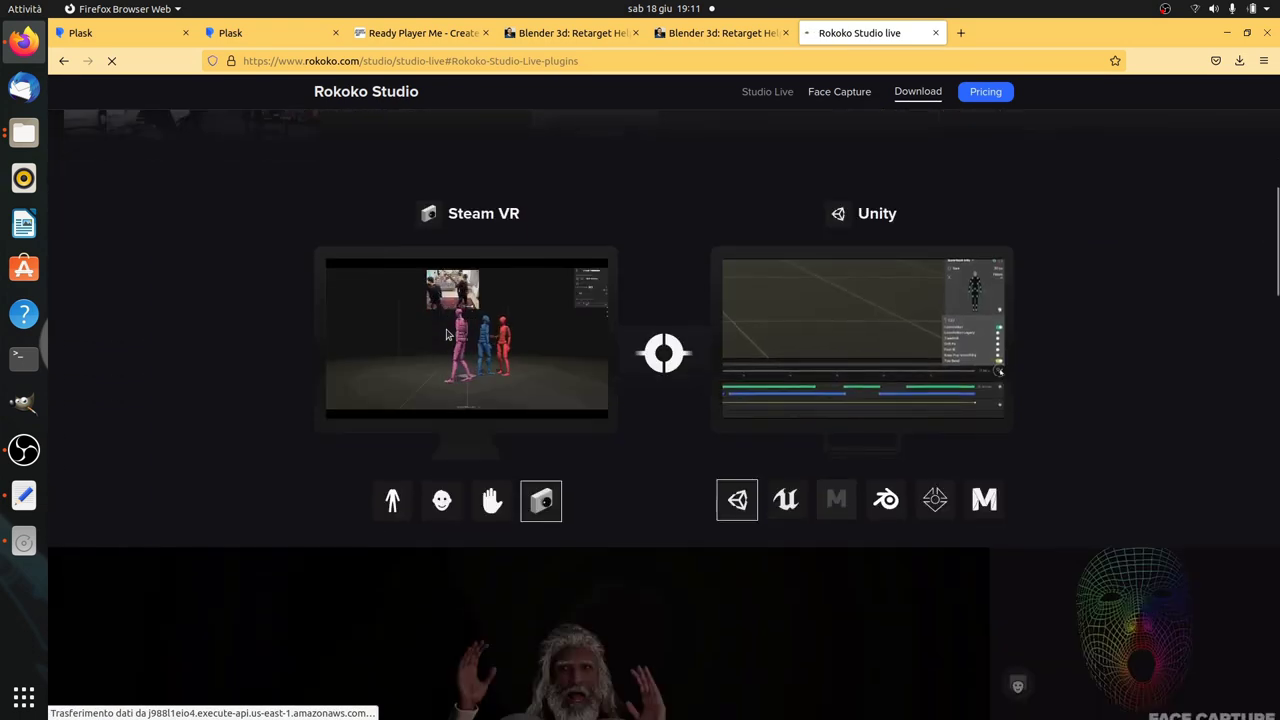
scroll(448, 330, down, 4)
scroll(448, 330, down, 3)
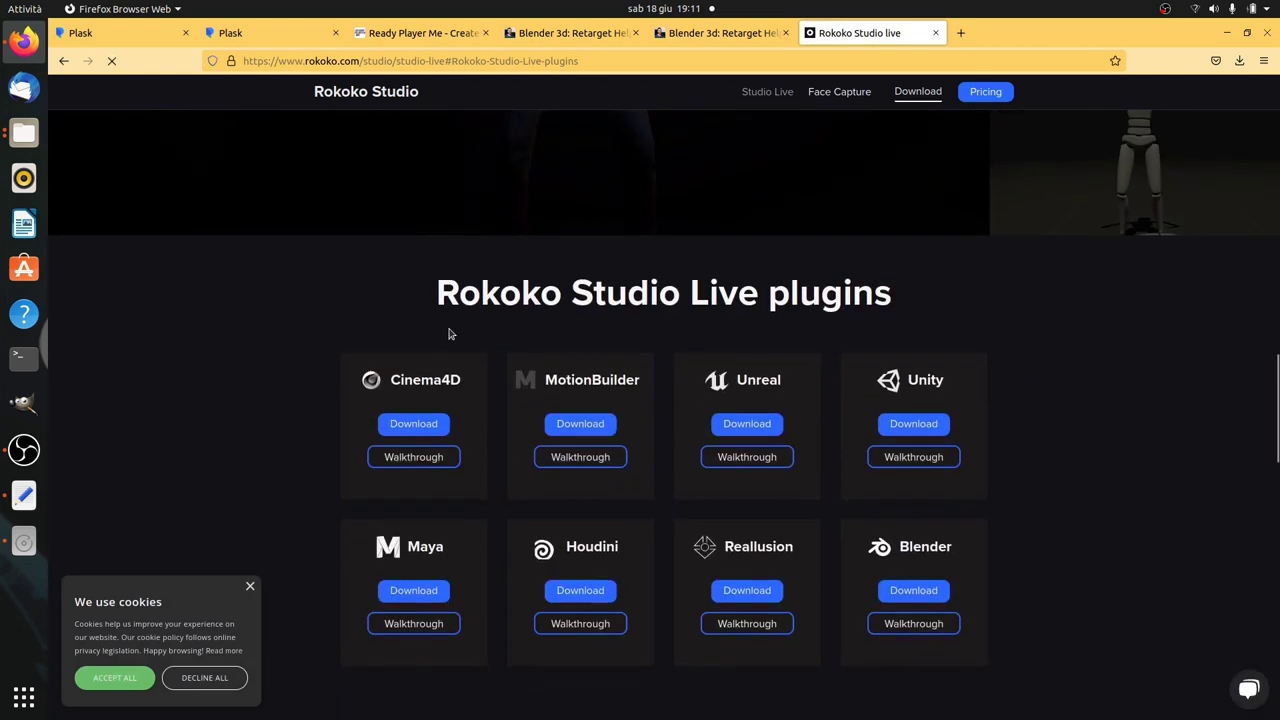
scroll(448, 334, down, 3)
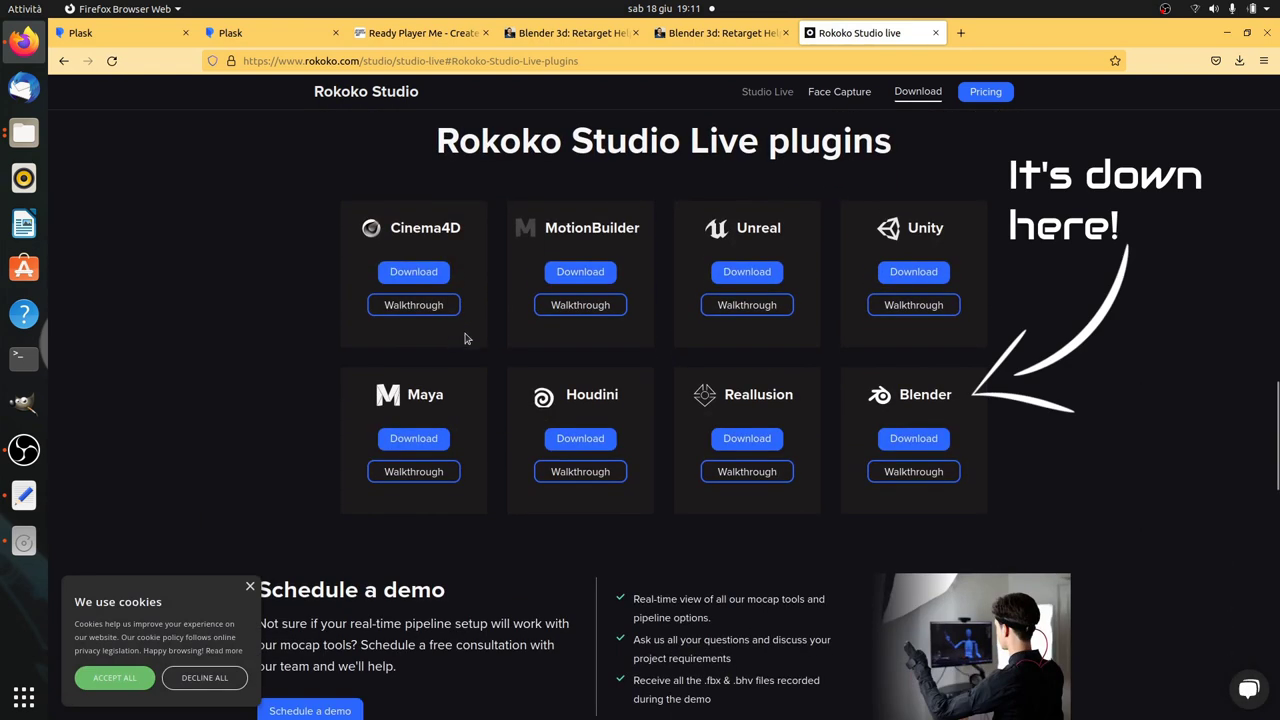
click(945, 447)
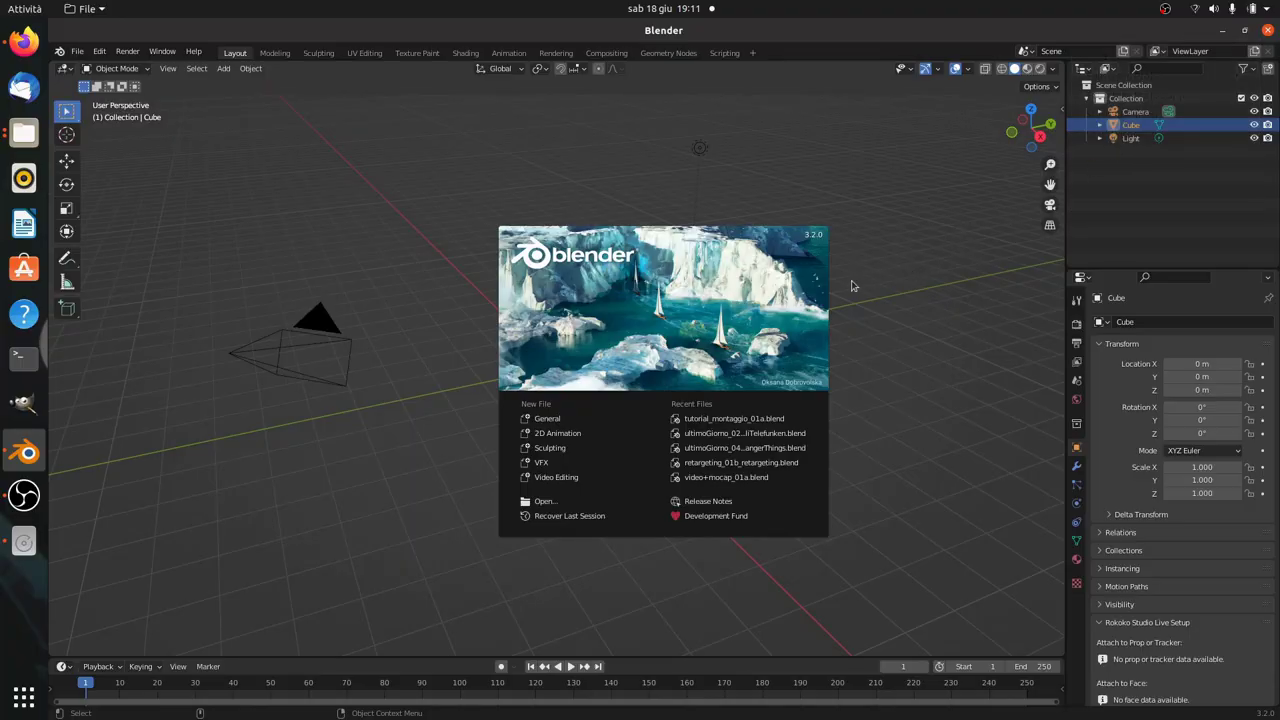
Install the Retarget_Helper-1.2.2.zip add-on from Downloads via Preferences > Add-ons.
click(851, 286)
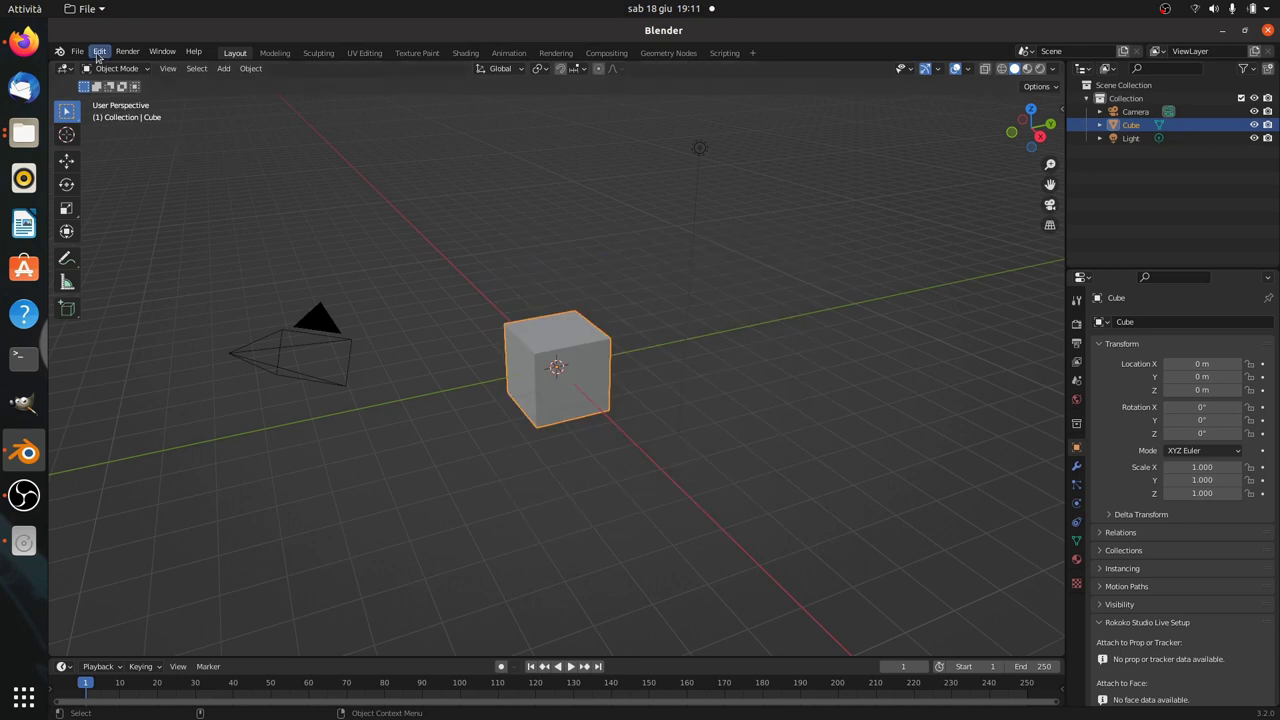
click(100, 51)
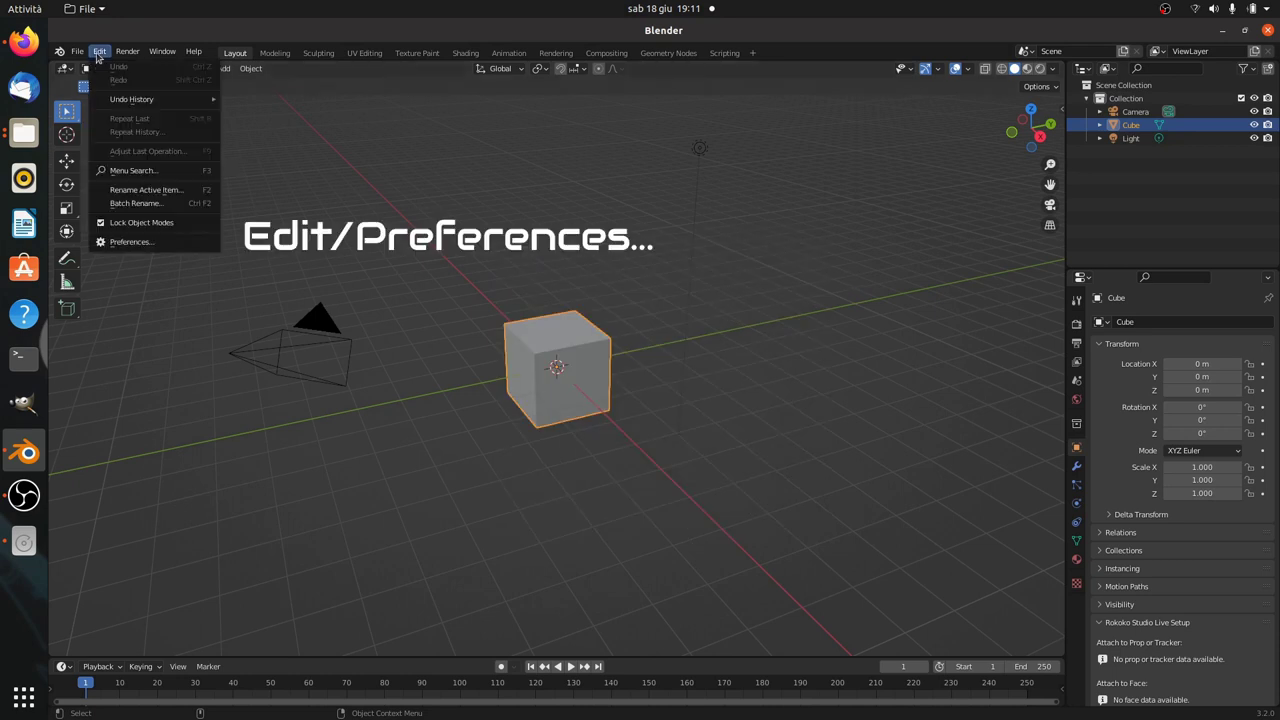
click(195, 248)
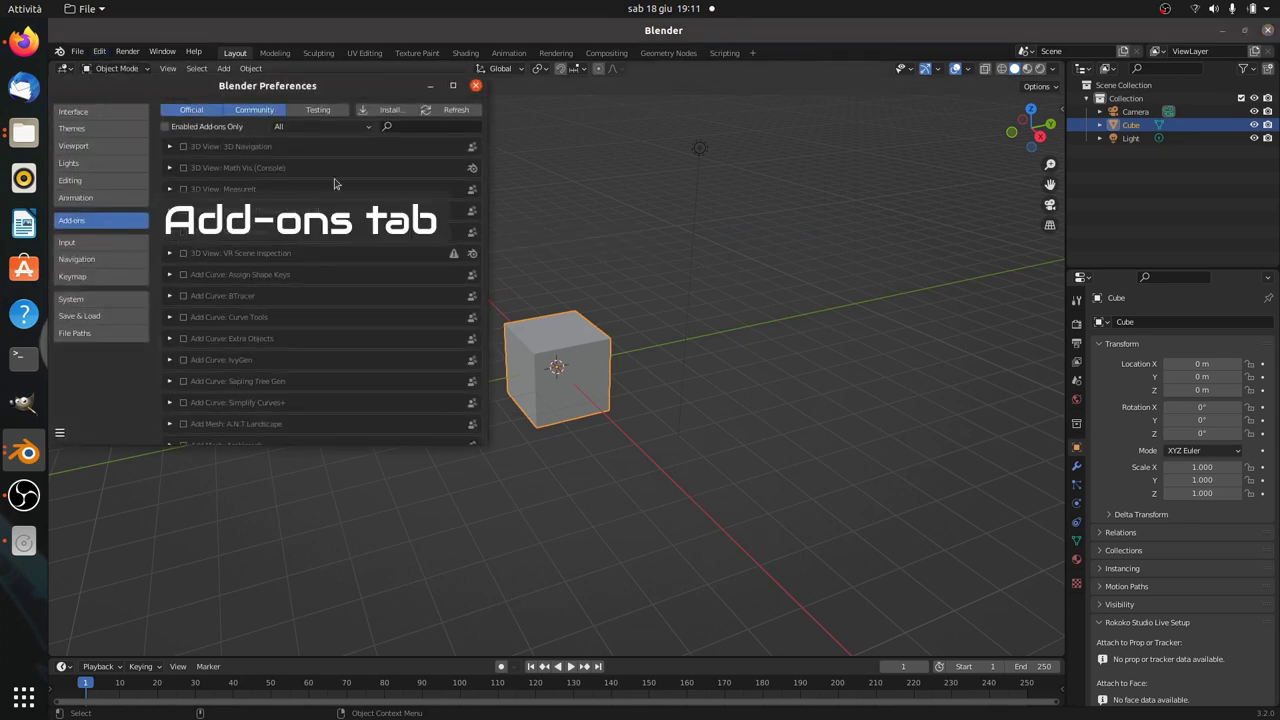
click(393, 111)
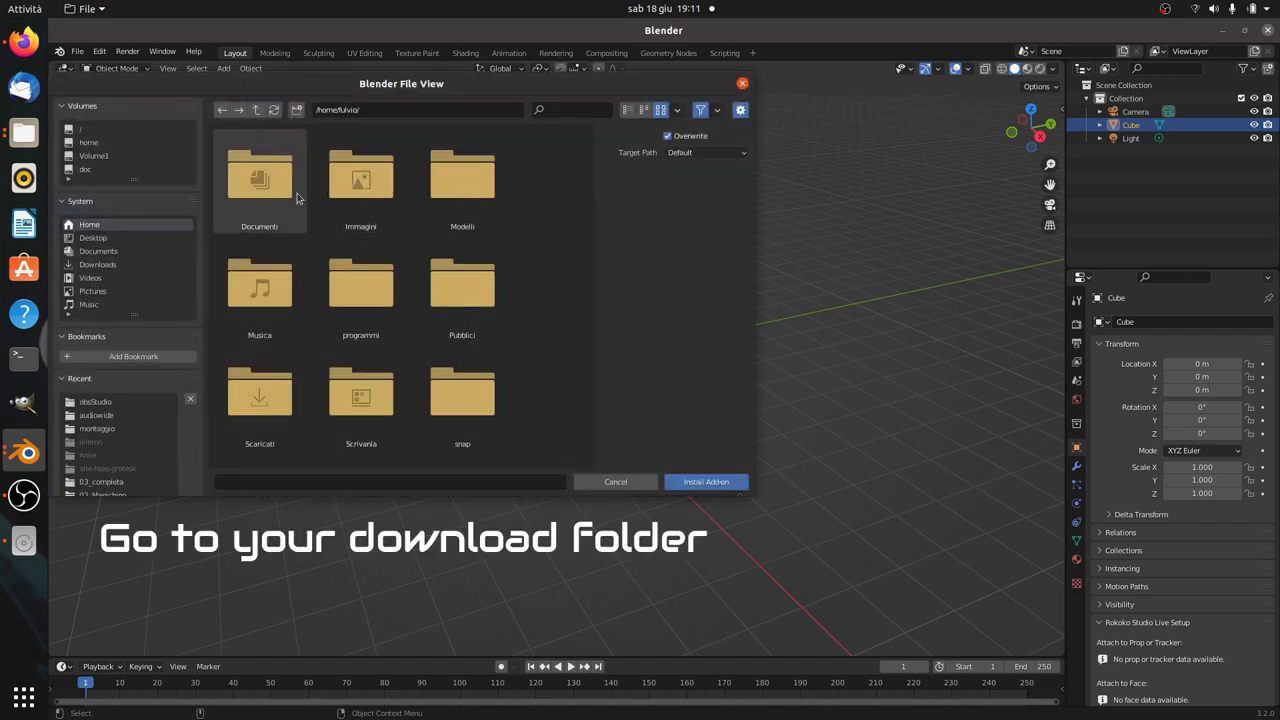
click(97, 264)
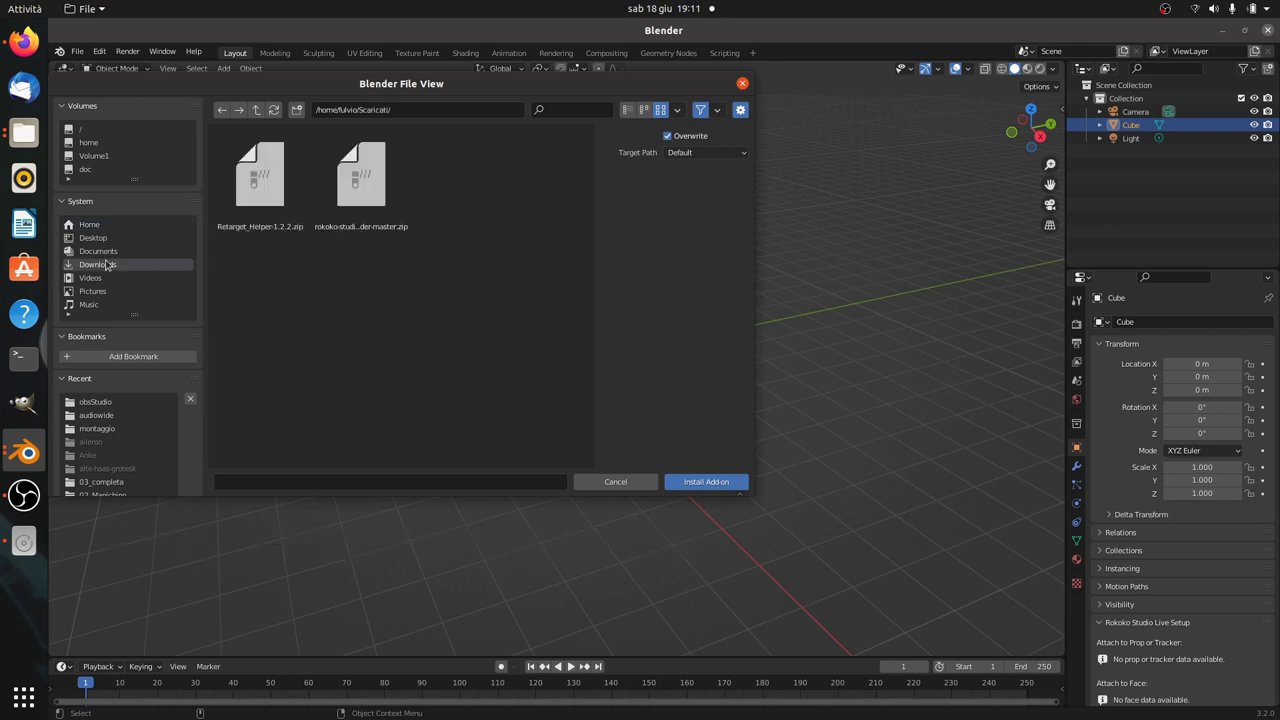
click(372, 228)
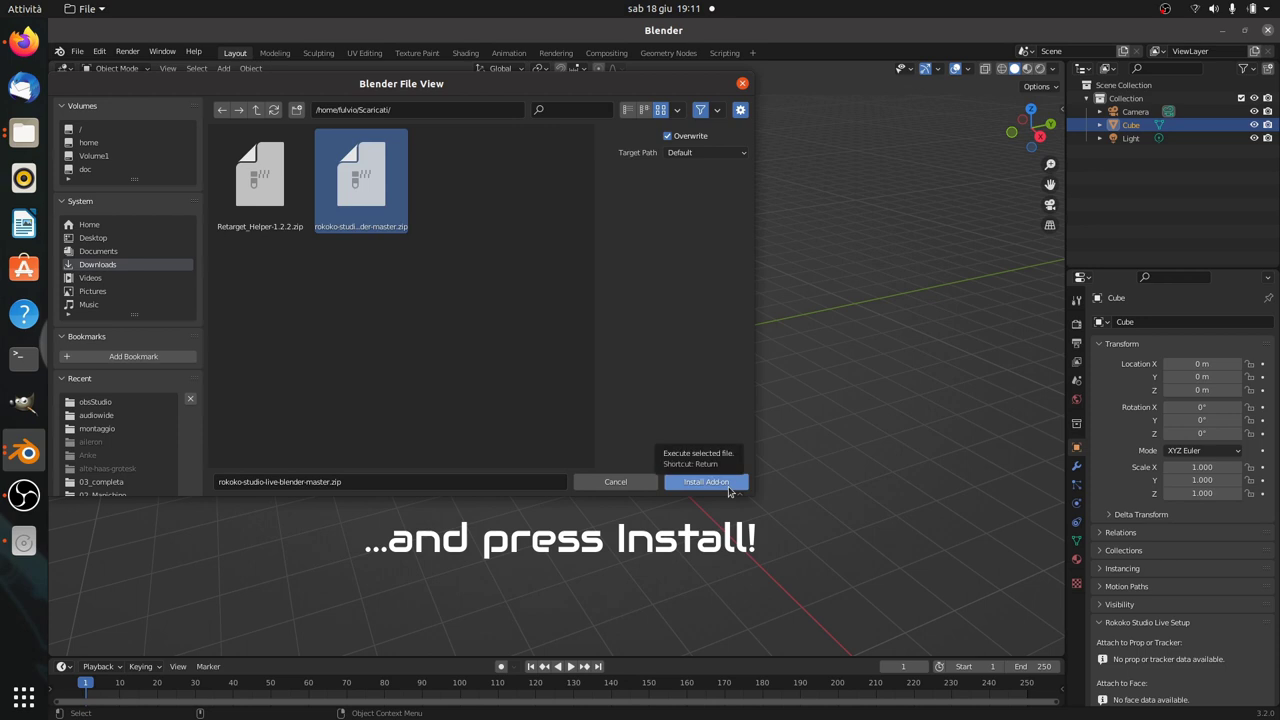
click(253, 215)
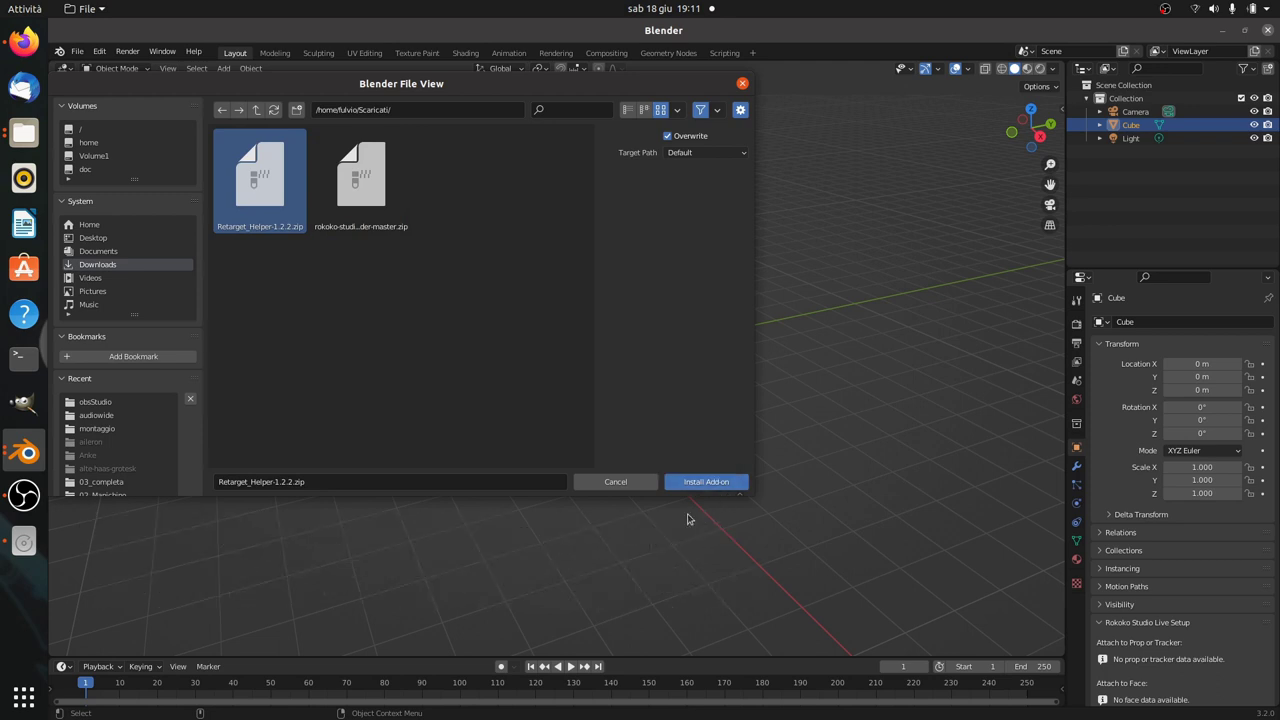
click(614, 482)
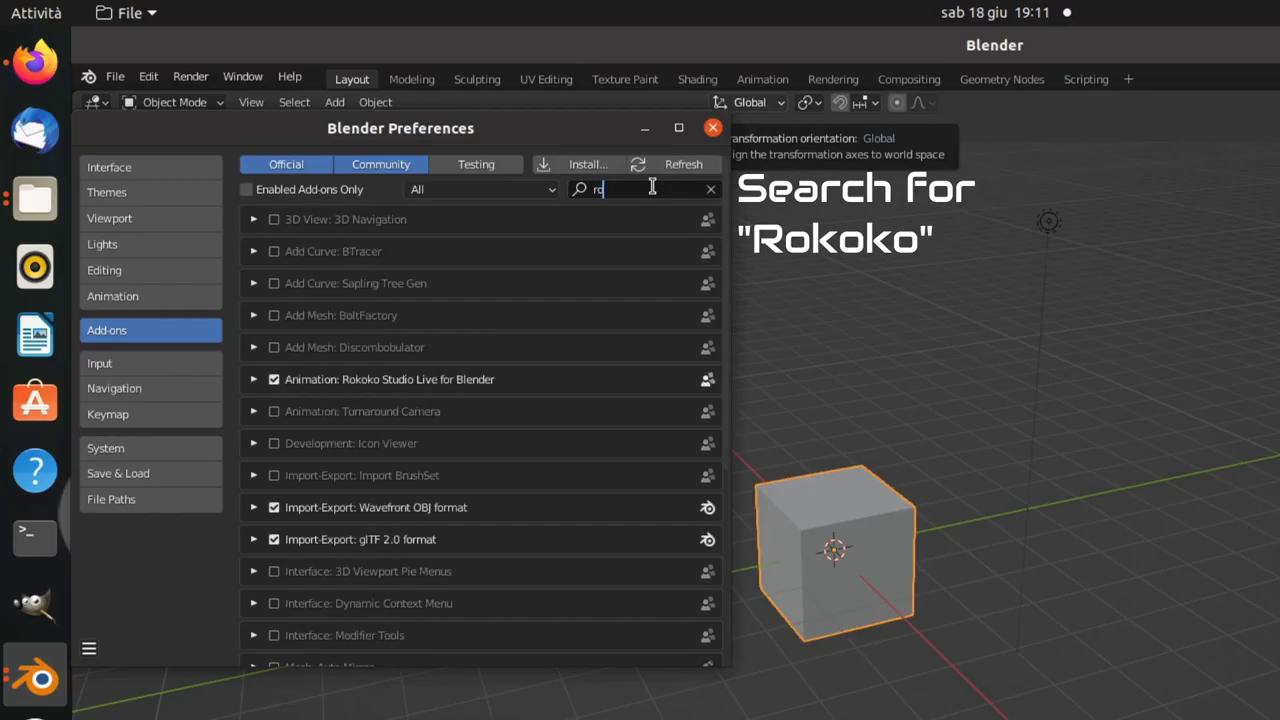
Search 'ko' and 'retar' and make sure Rokoko Studio Live and Retarget Helper are enabled.
text(roko)
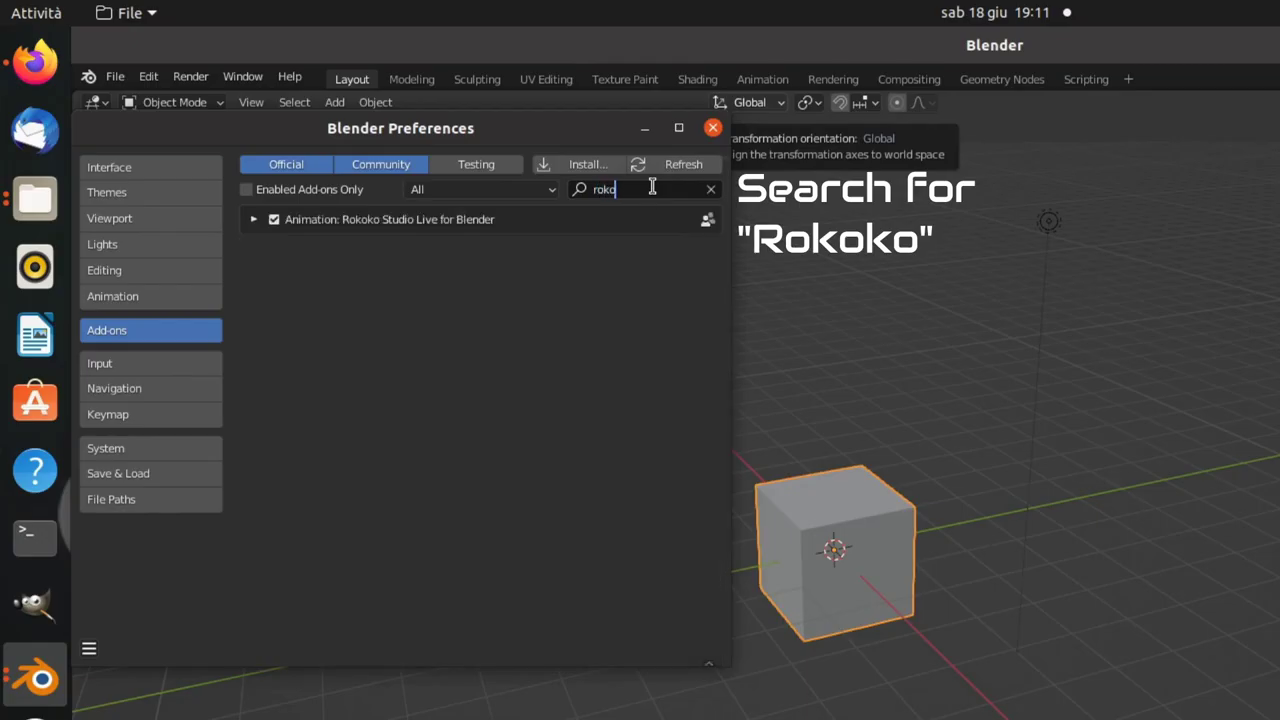
click(274, 219)
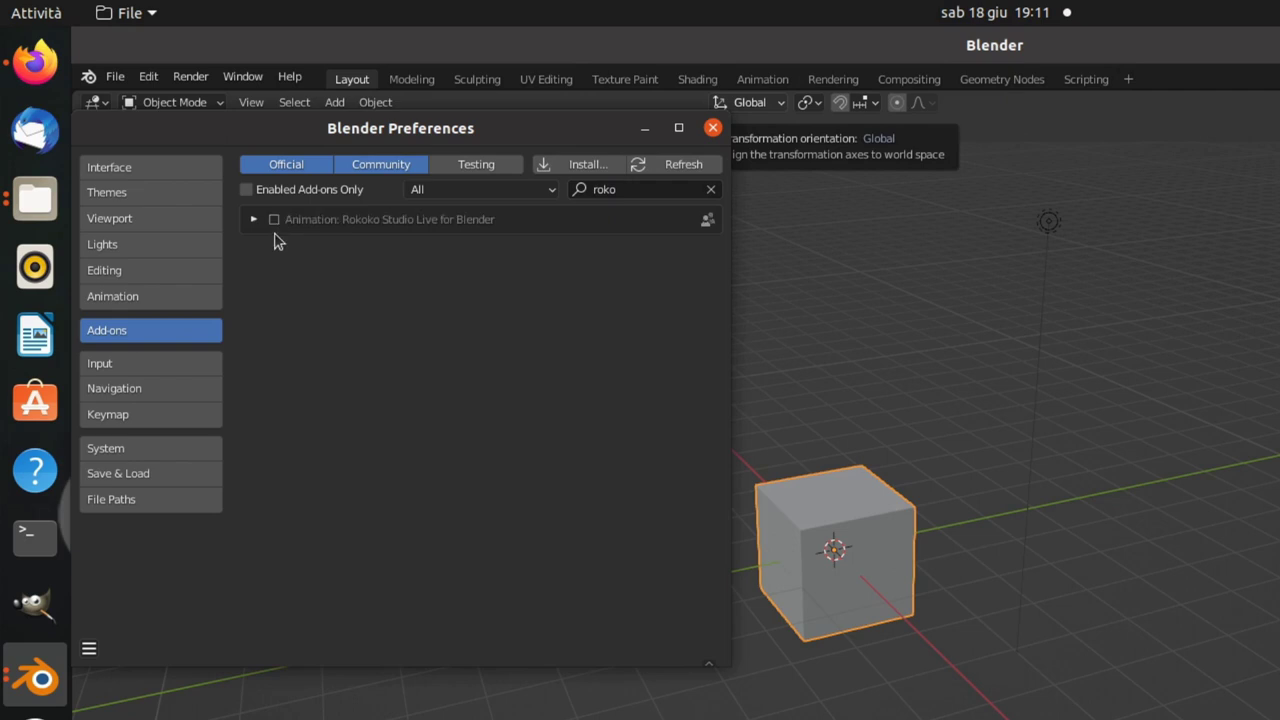
click(274, 220)
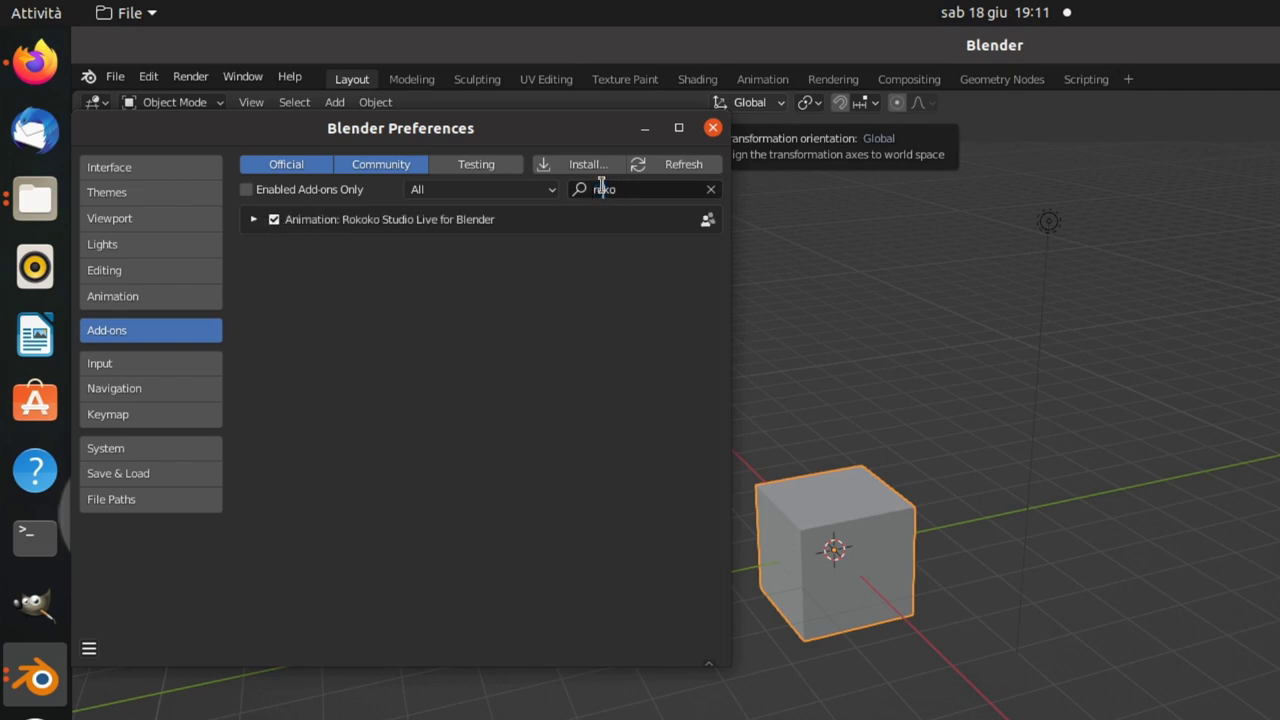
text(retar)
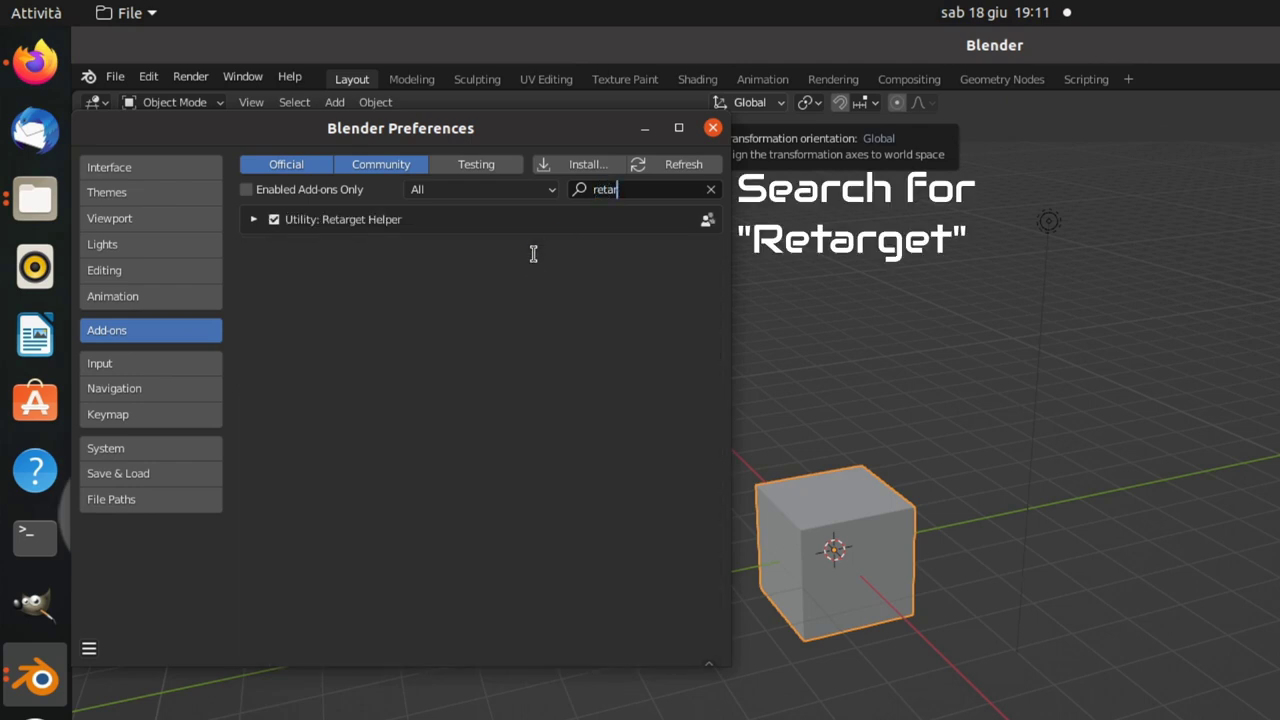
click(275, 222)
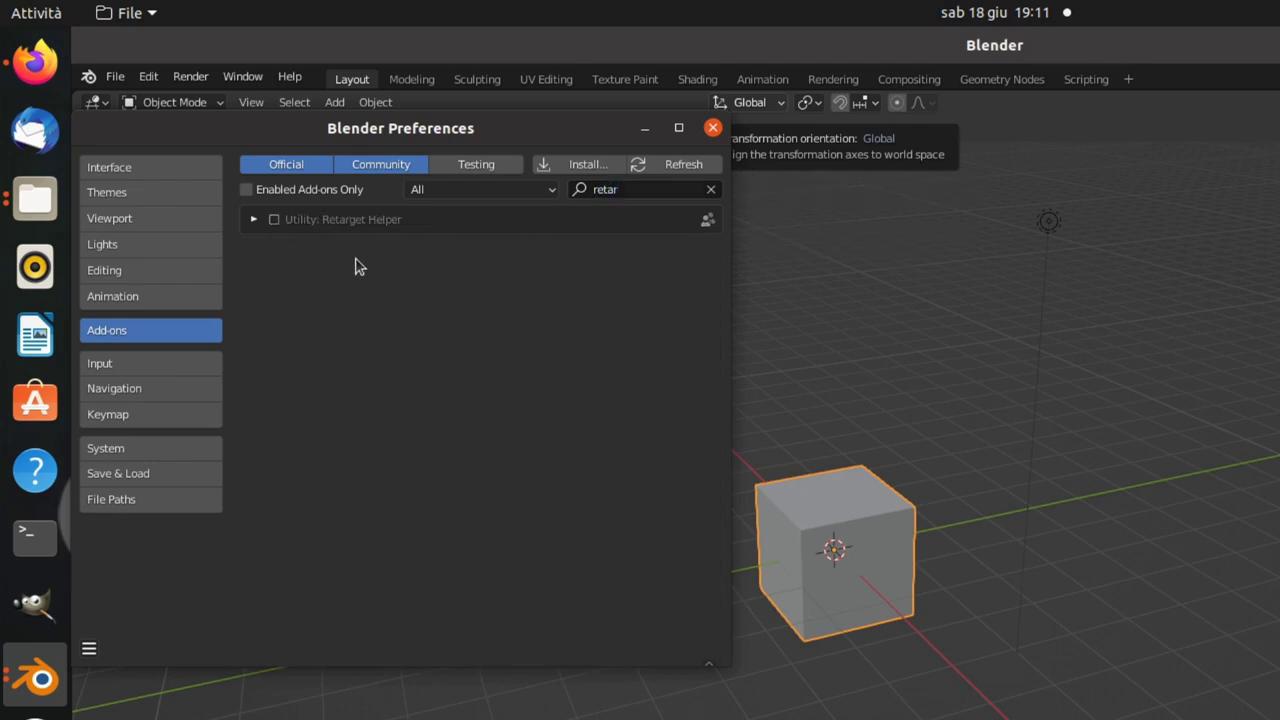
click(275, 222)
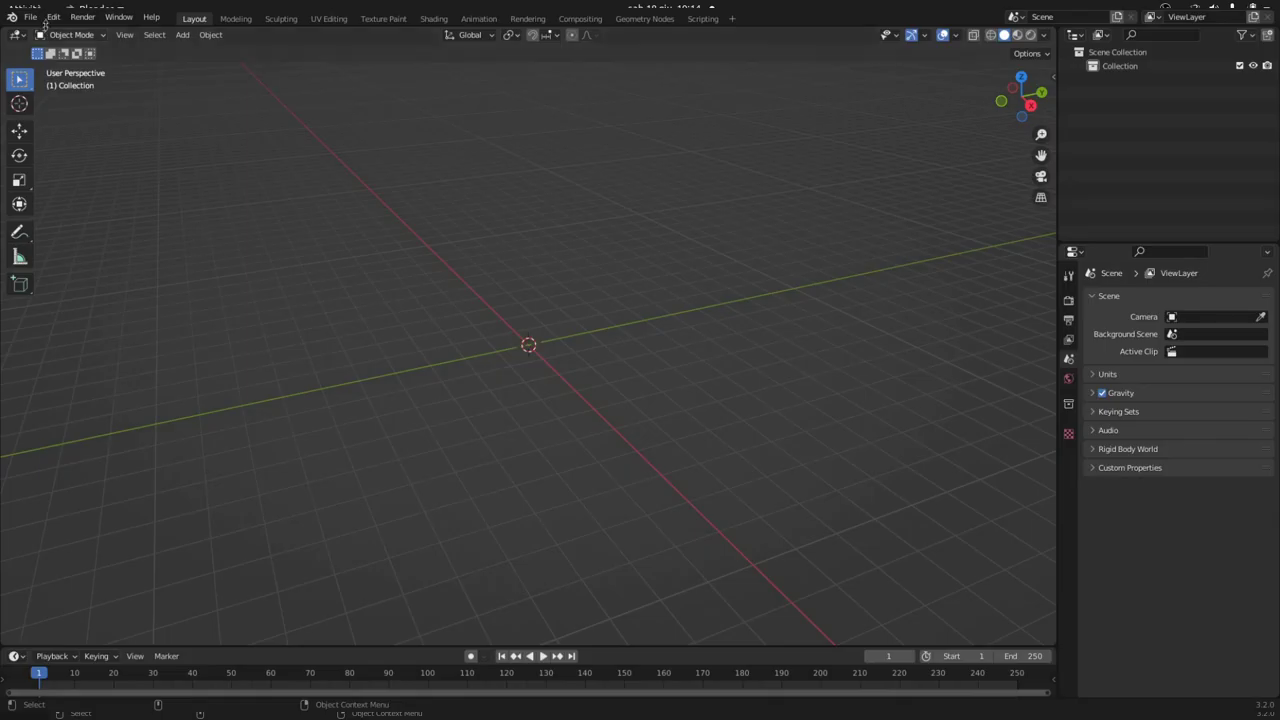
click(30, 17)
mouse_move(53, 204)
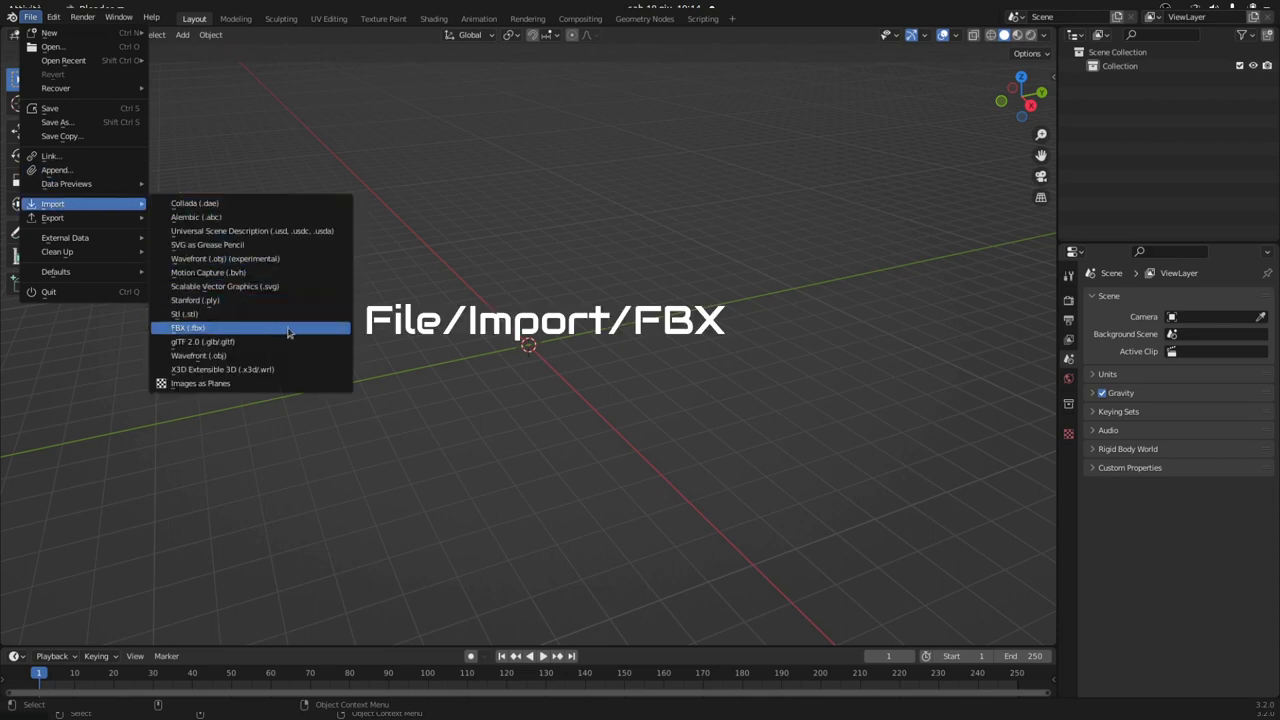
click(288, 328)
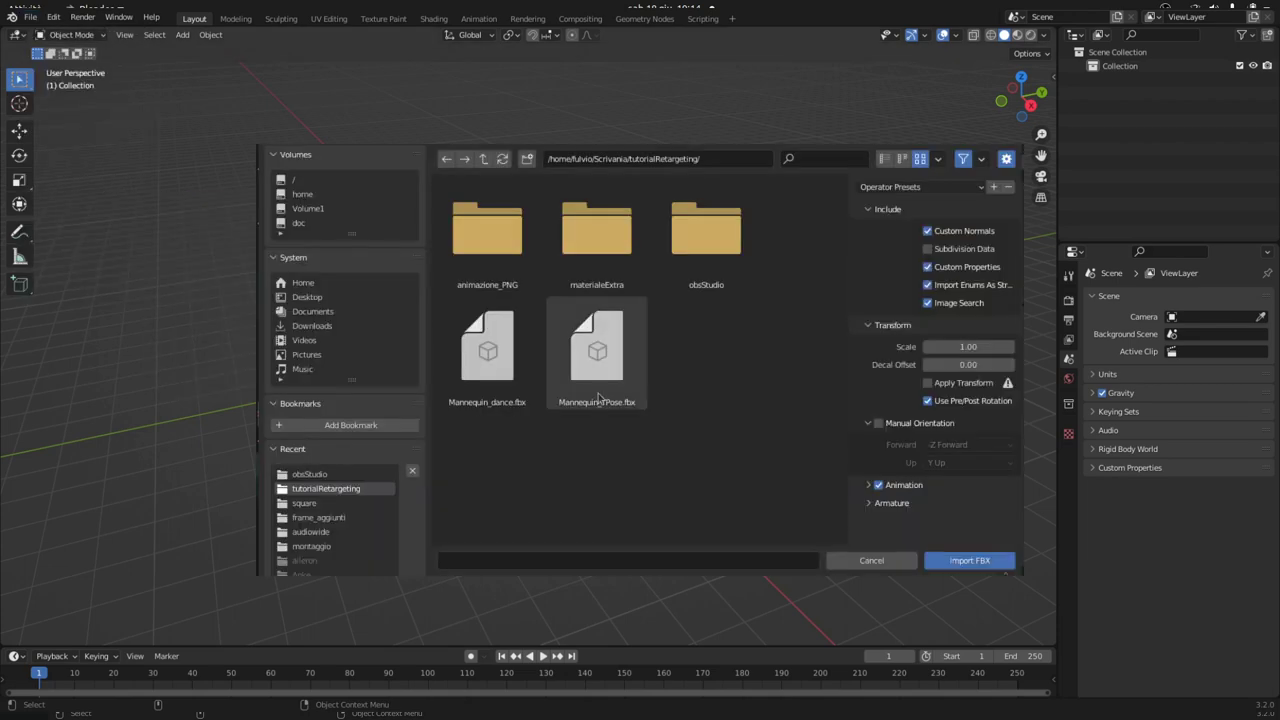
click(620, 400)
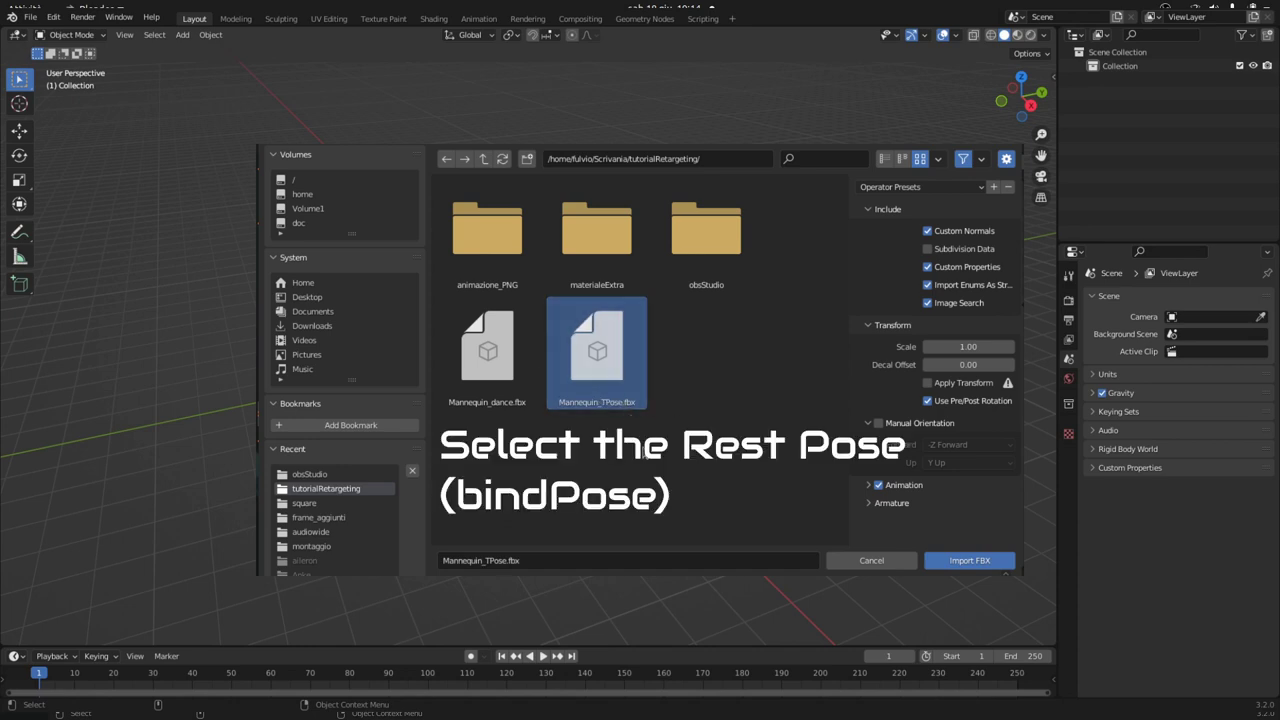
click(951, 568)
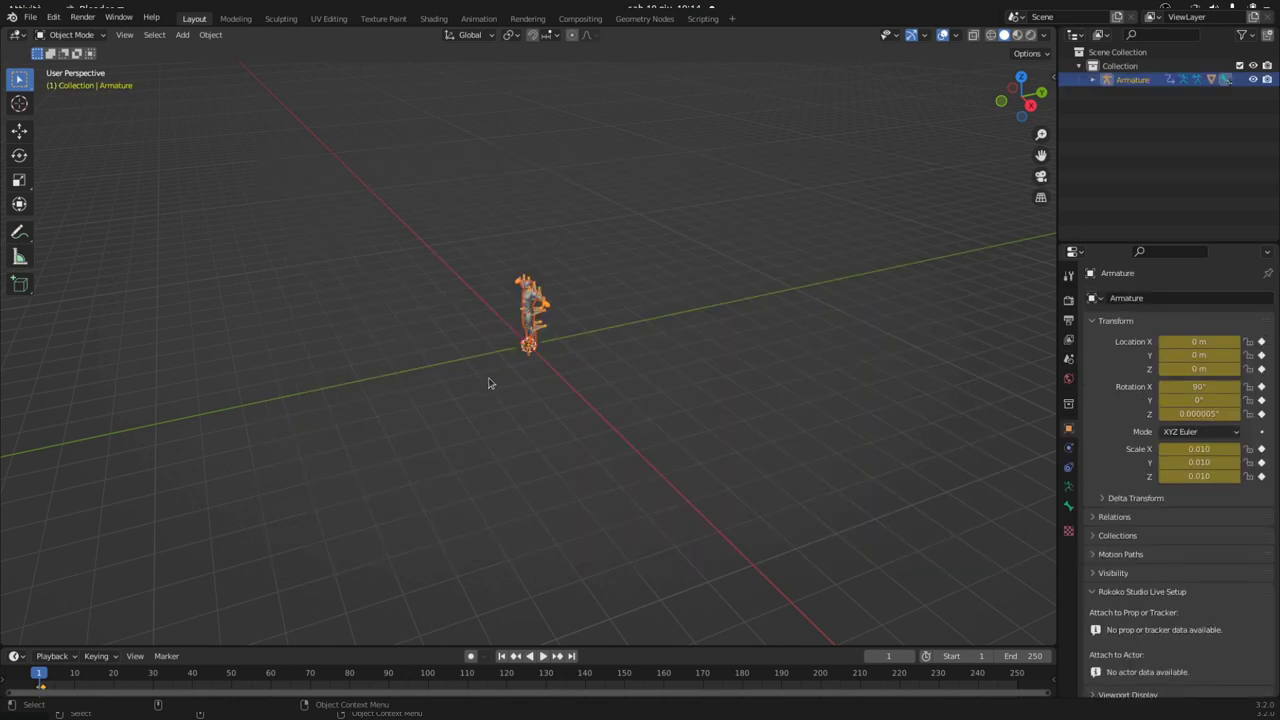
middle_drag(491, 380, 686, 377)
scroll(548, 381, up, 3)
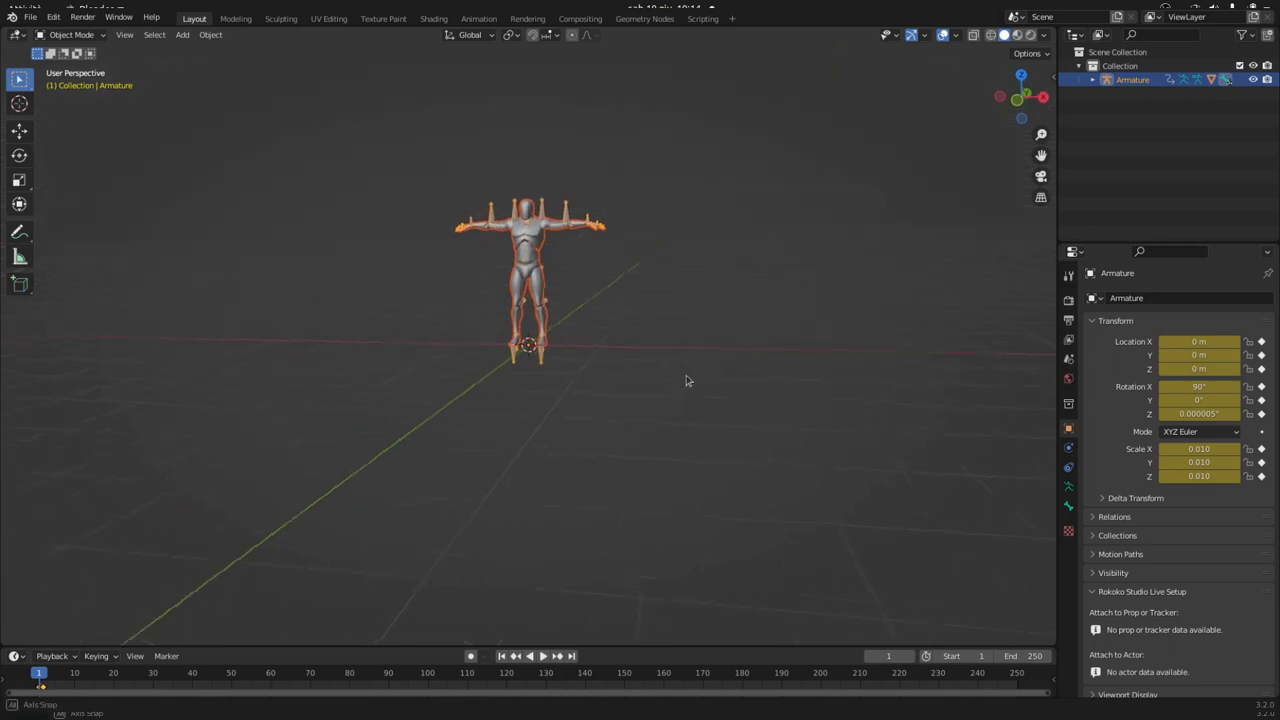
scroll(680, 374, up, 1)
scroll(675, 360, up, 2)
scroll(680, 348, up, 2)
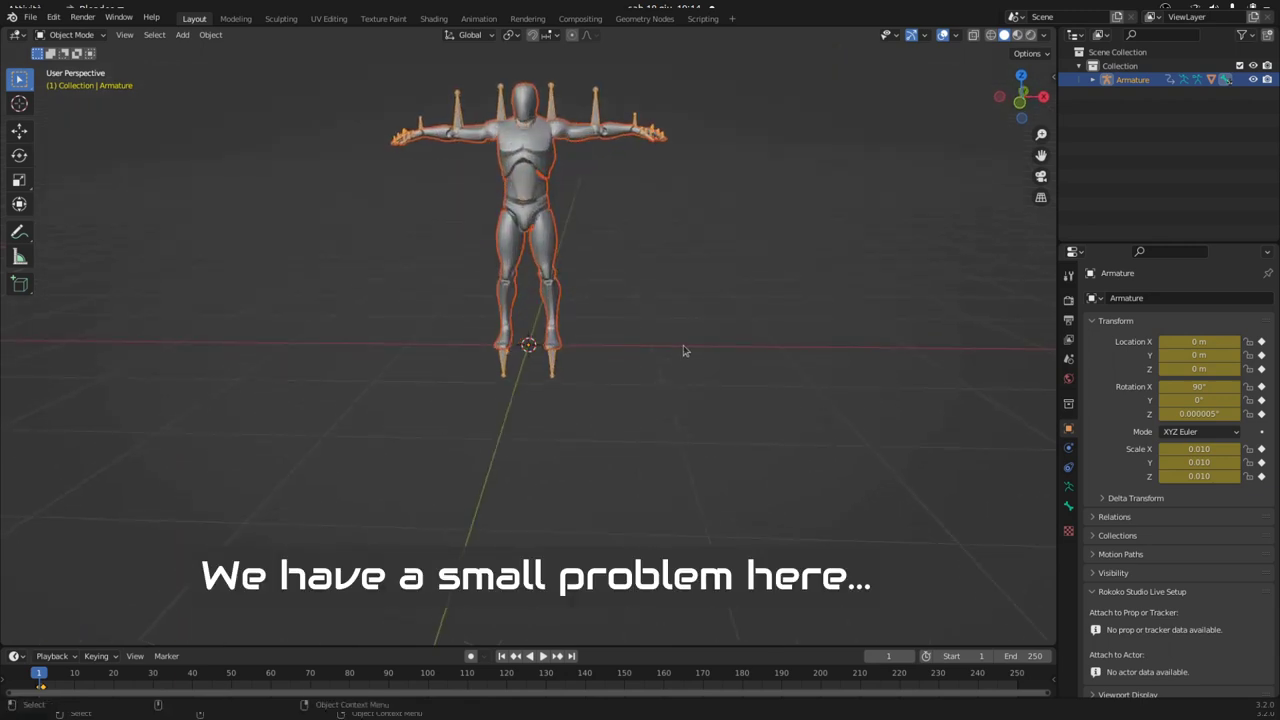
key(KP_1)
scroll(674, 266, up, 2)
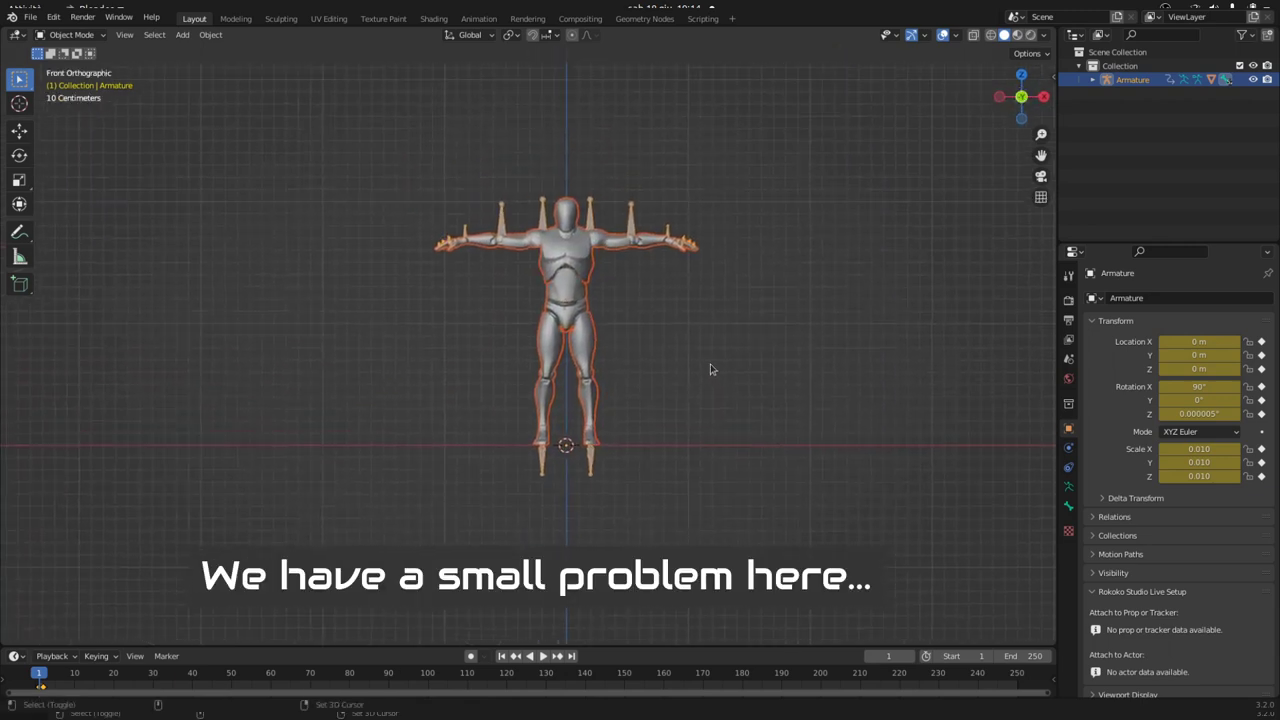
scroll(690, 320, up, 1)
shift+middle_drag(706, 363, 705, 411)
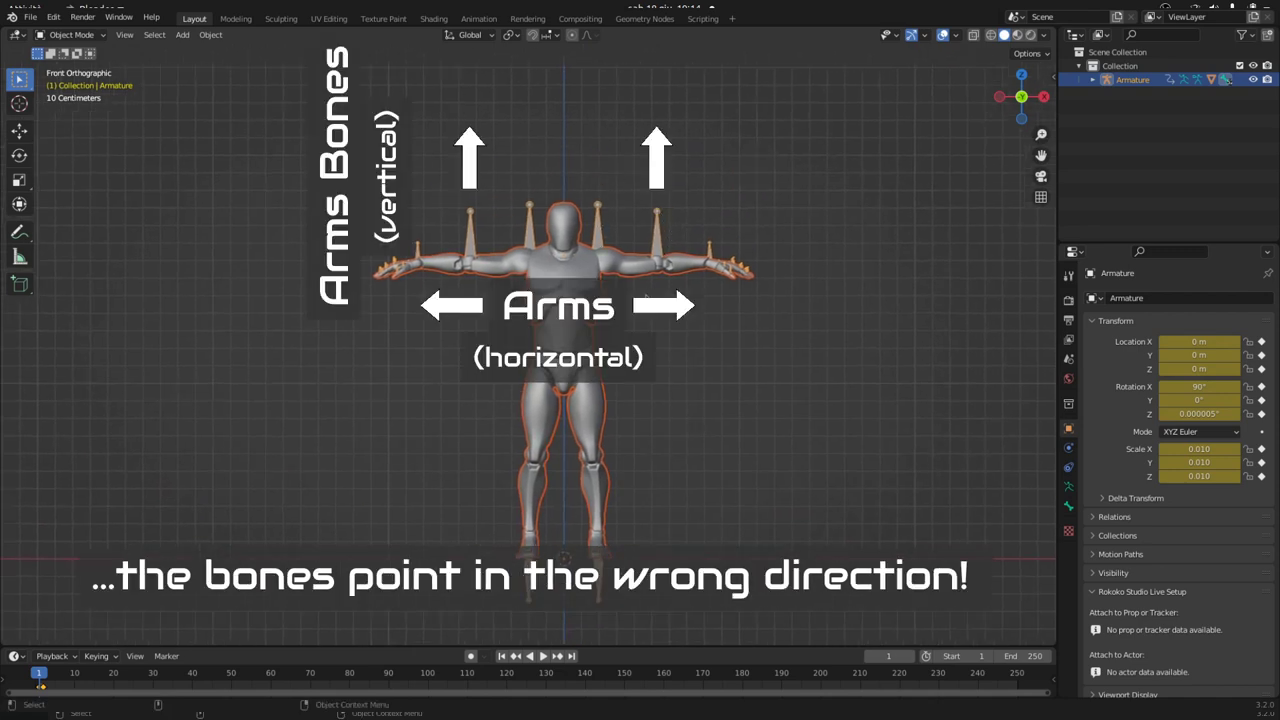
key(ctrl+z)
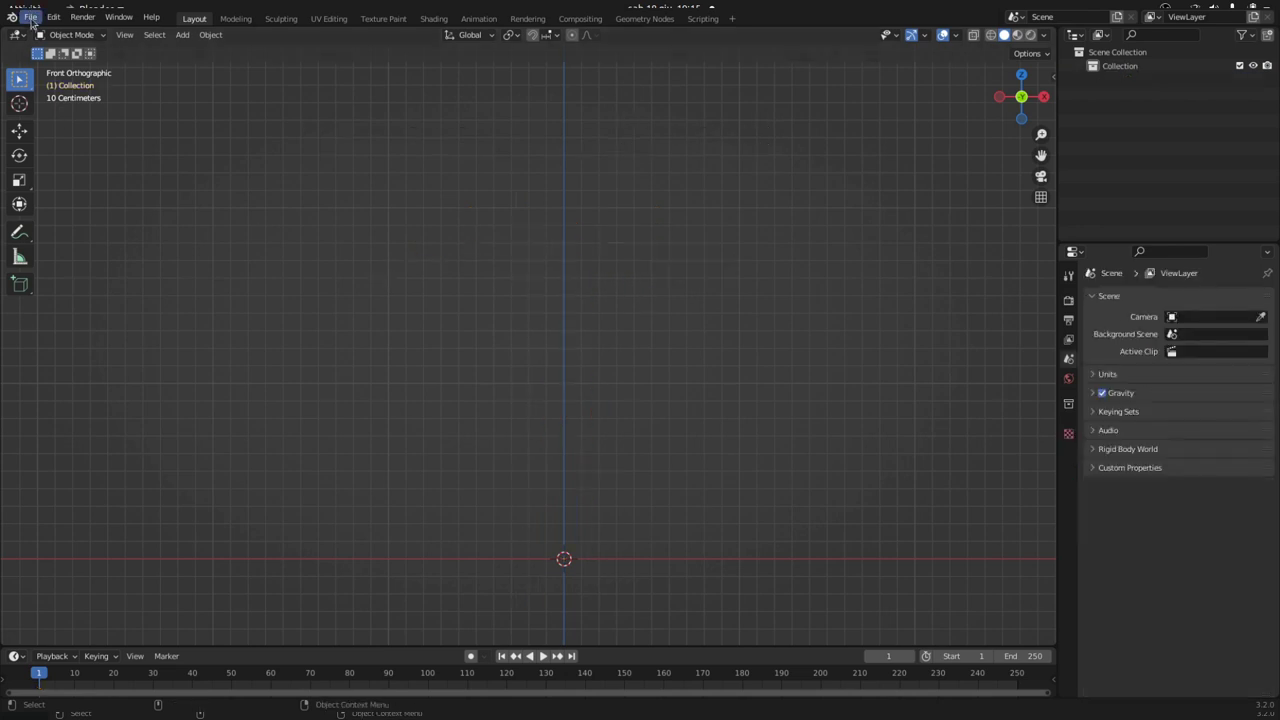
Import Mannequin_TPose.fbx as FBX with Automatic Bone Orientation ticked under Armature.
click(30, 18)
mouse_move(52, 203)
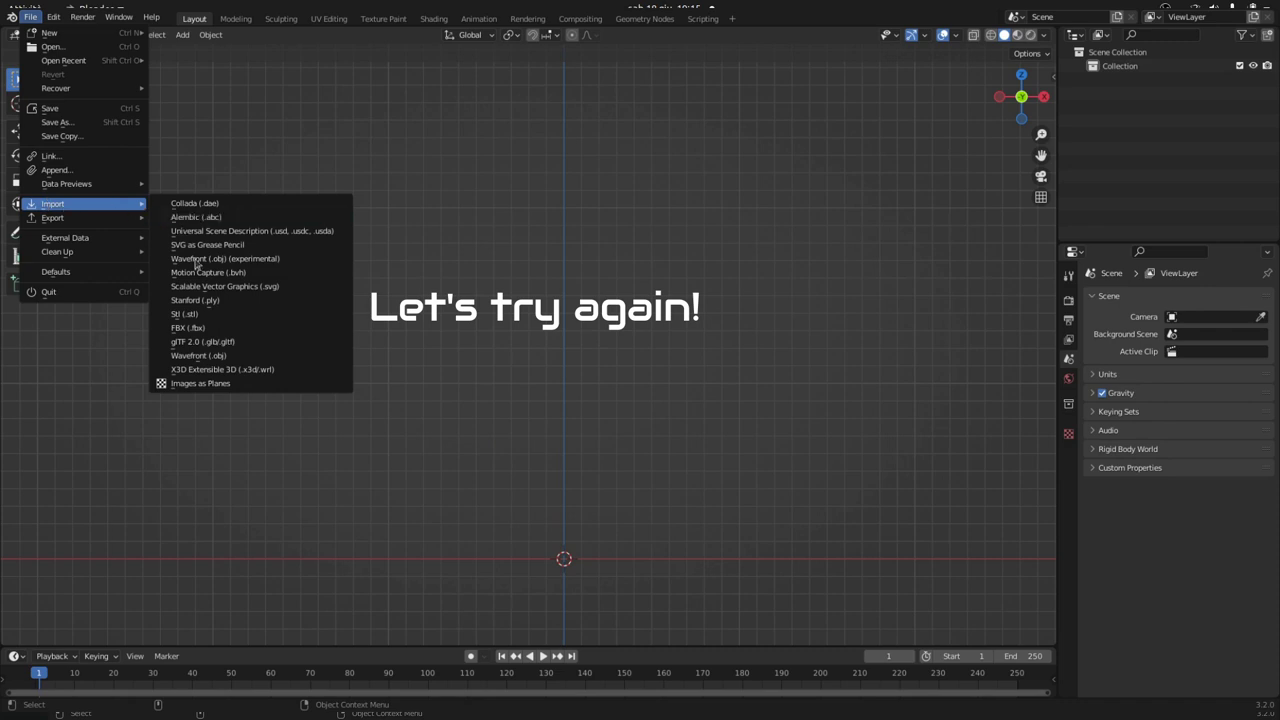
click(207, 331)
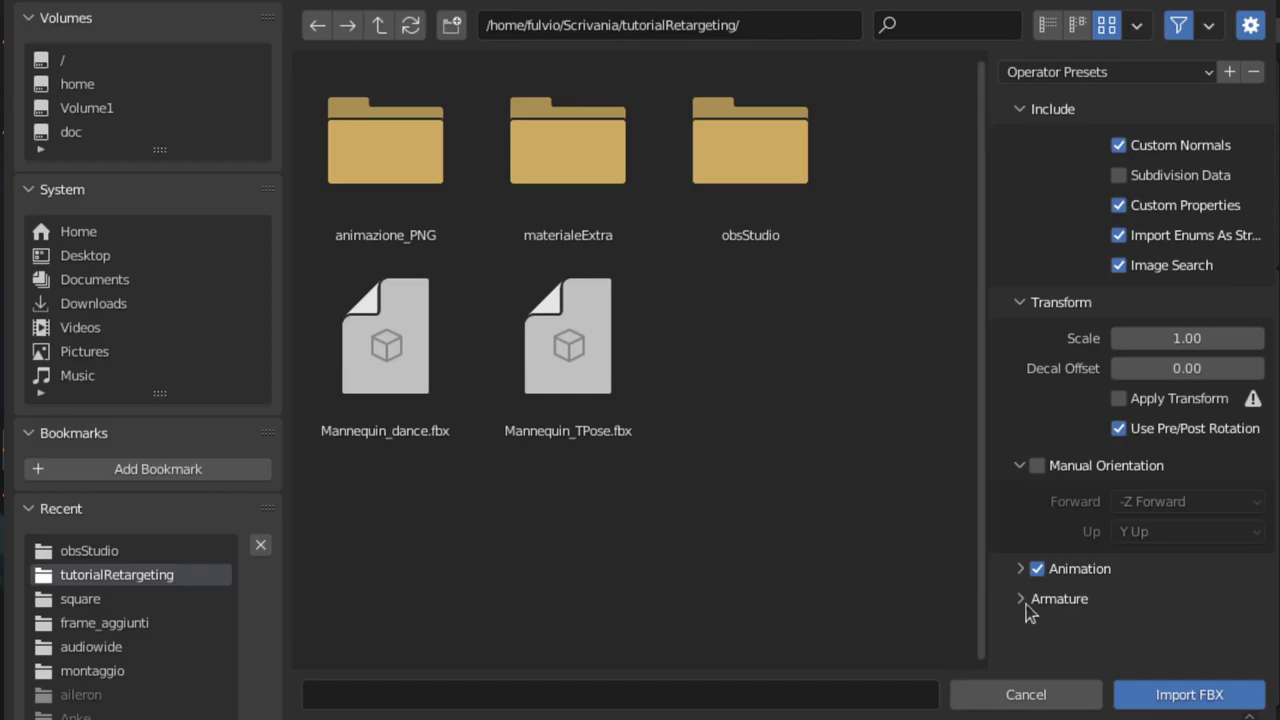
click(1028, 604)
scroll(1035, 610, down, 3)
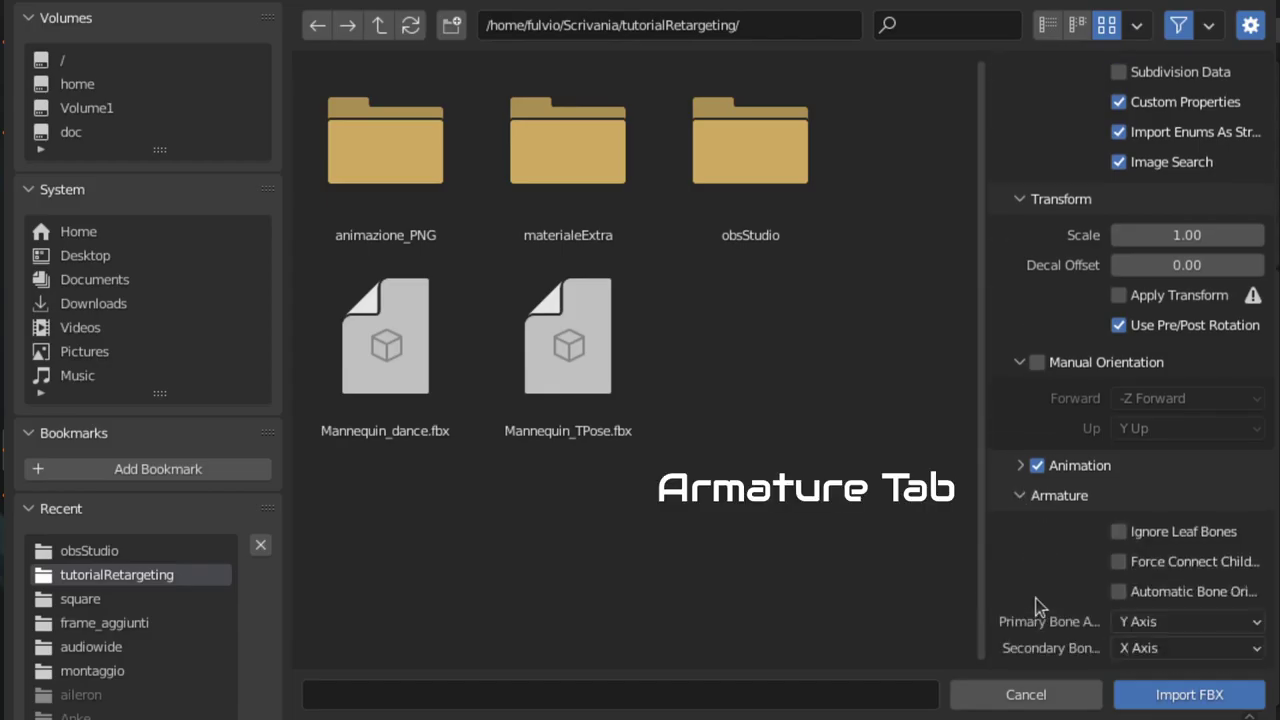
drag(983, 596, 775, 600)
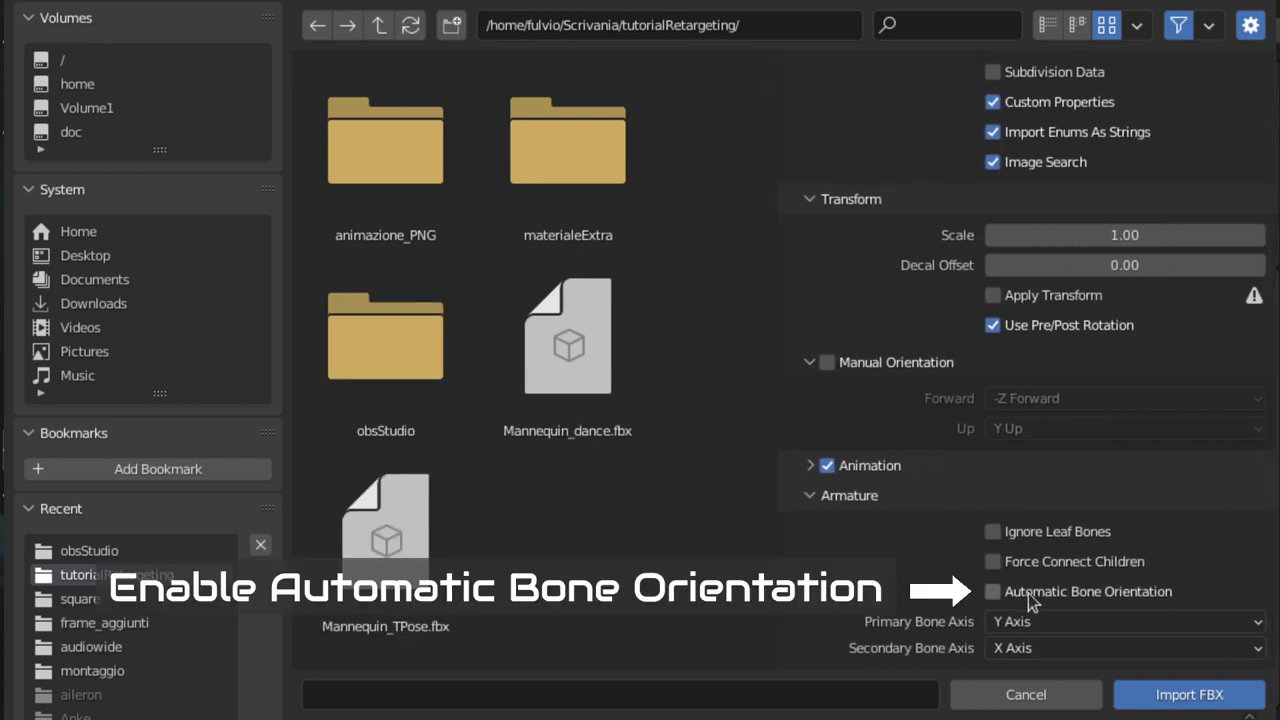
click(994, 593)
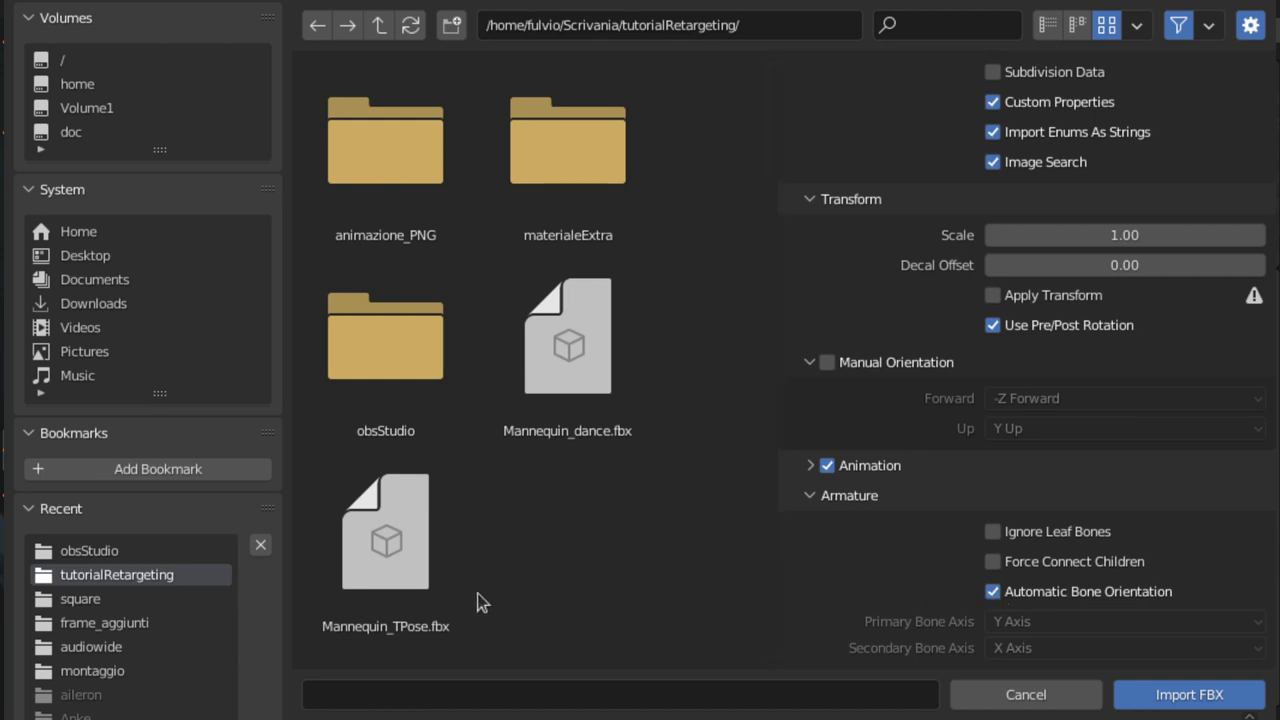
click(422, 586)
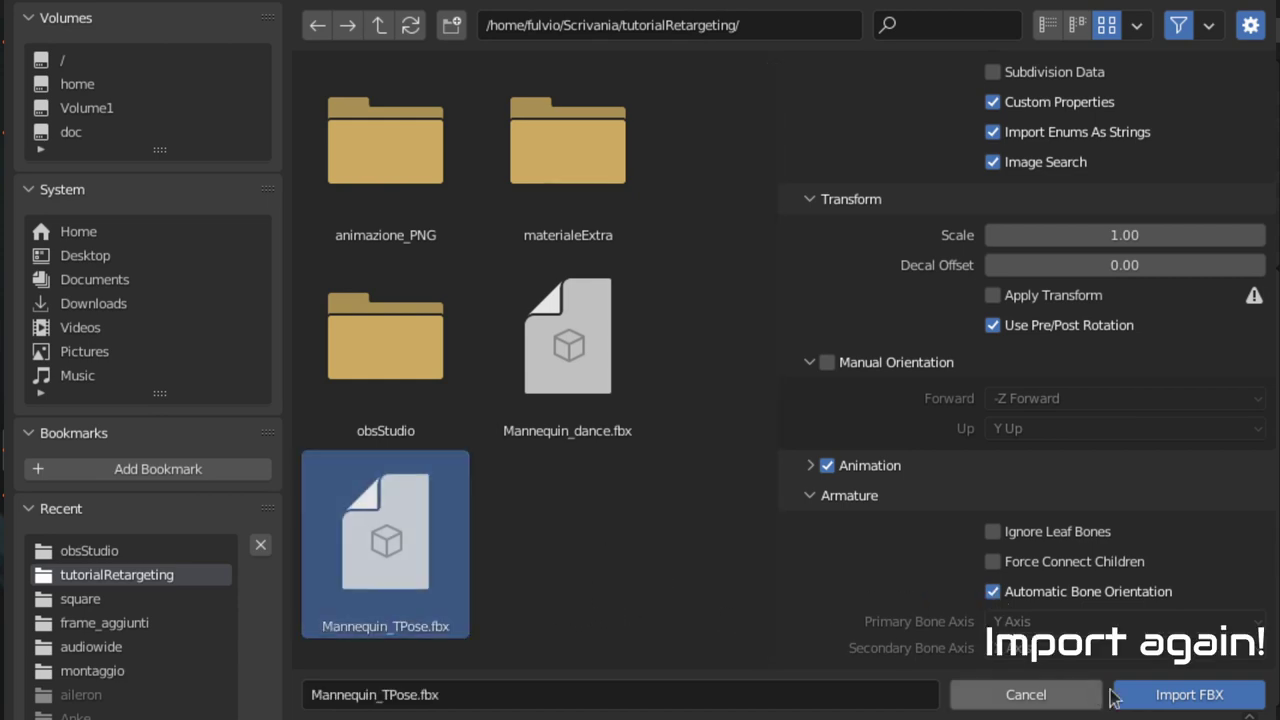
click(1172, 698)
click(1068, 486)
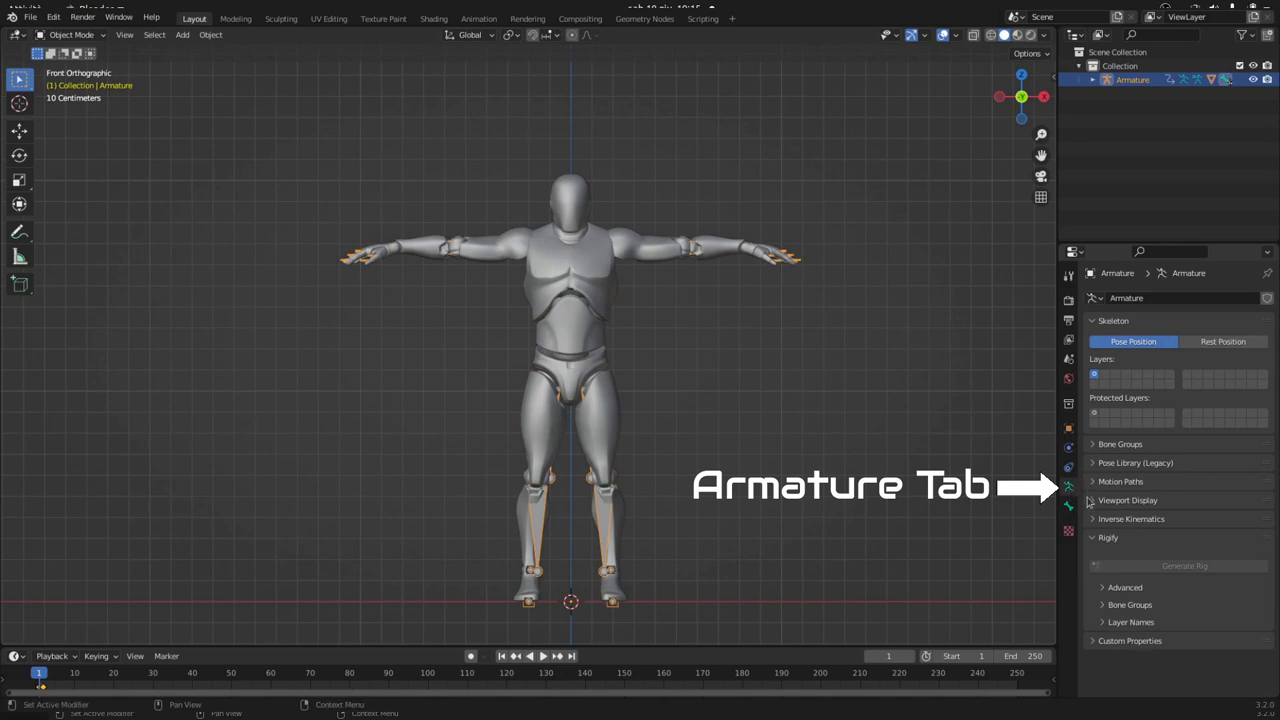
Tick In Front in the armature's Viewport Display so the bones draw over the mesh.
click(1094, 501)
scroll(1120, 520, down, 2)
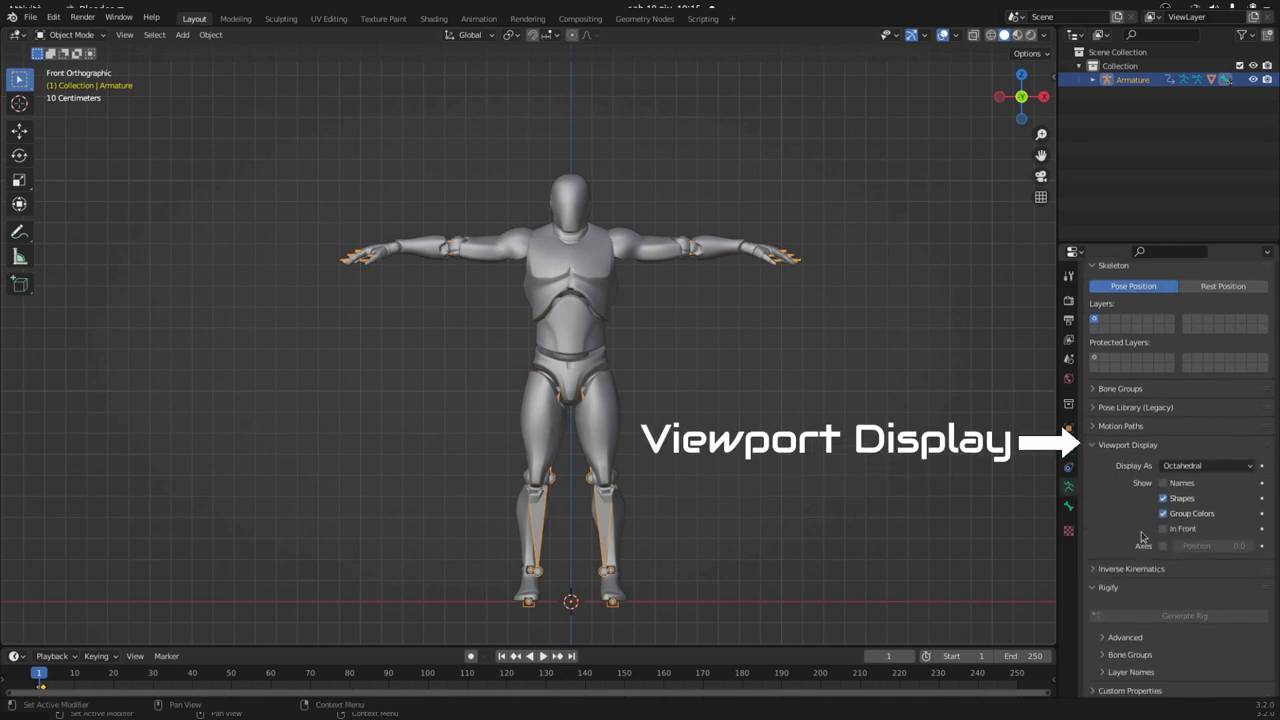
click(1162, 531)
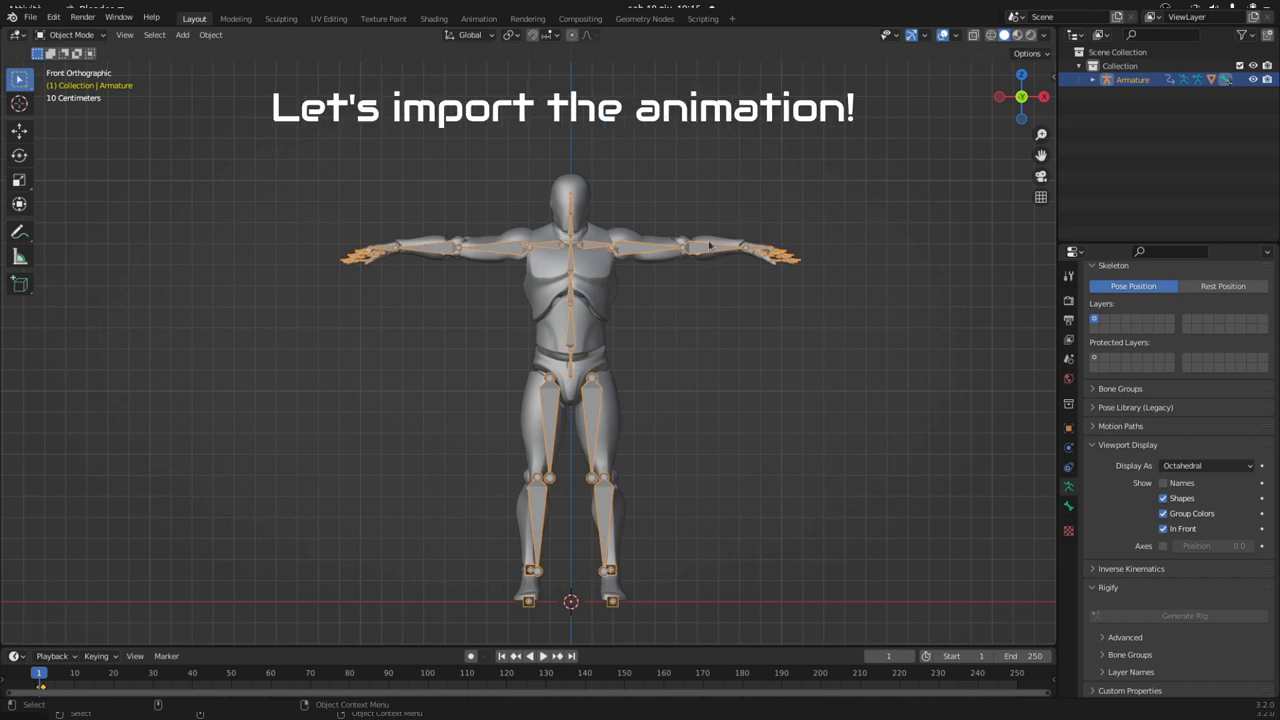
click(30, 18)
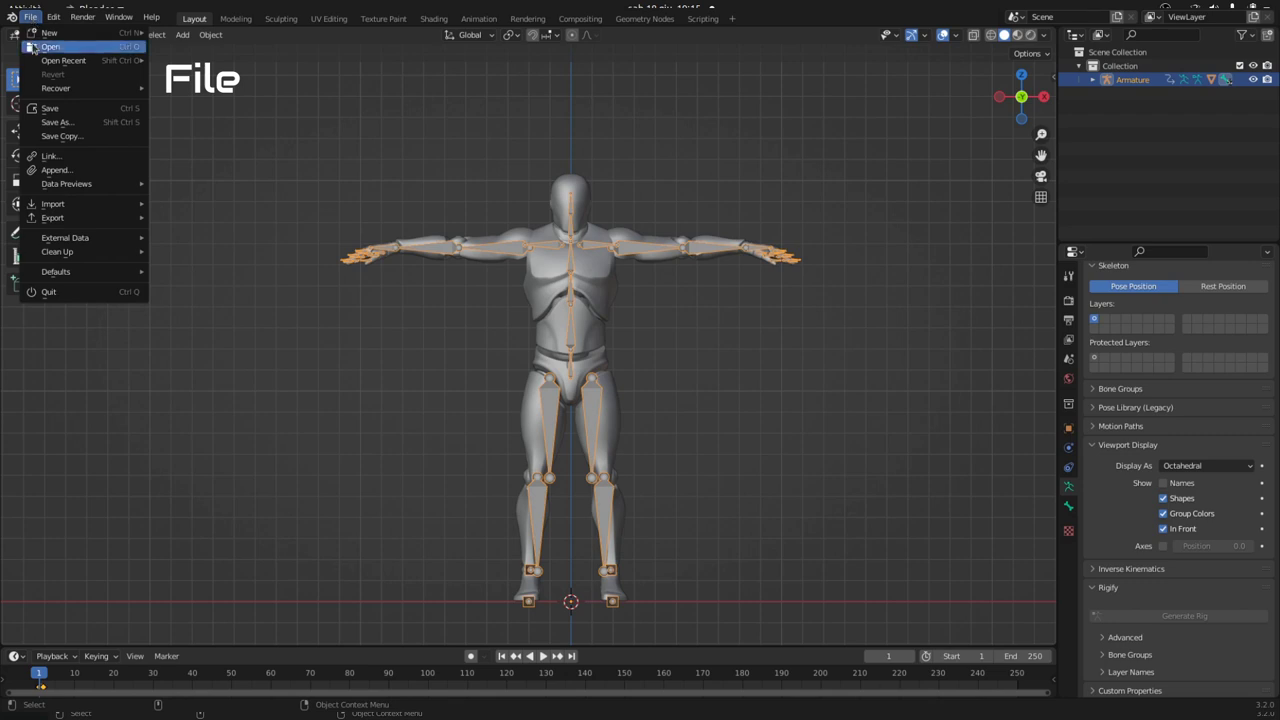
mouse_move(53, 203)
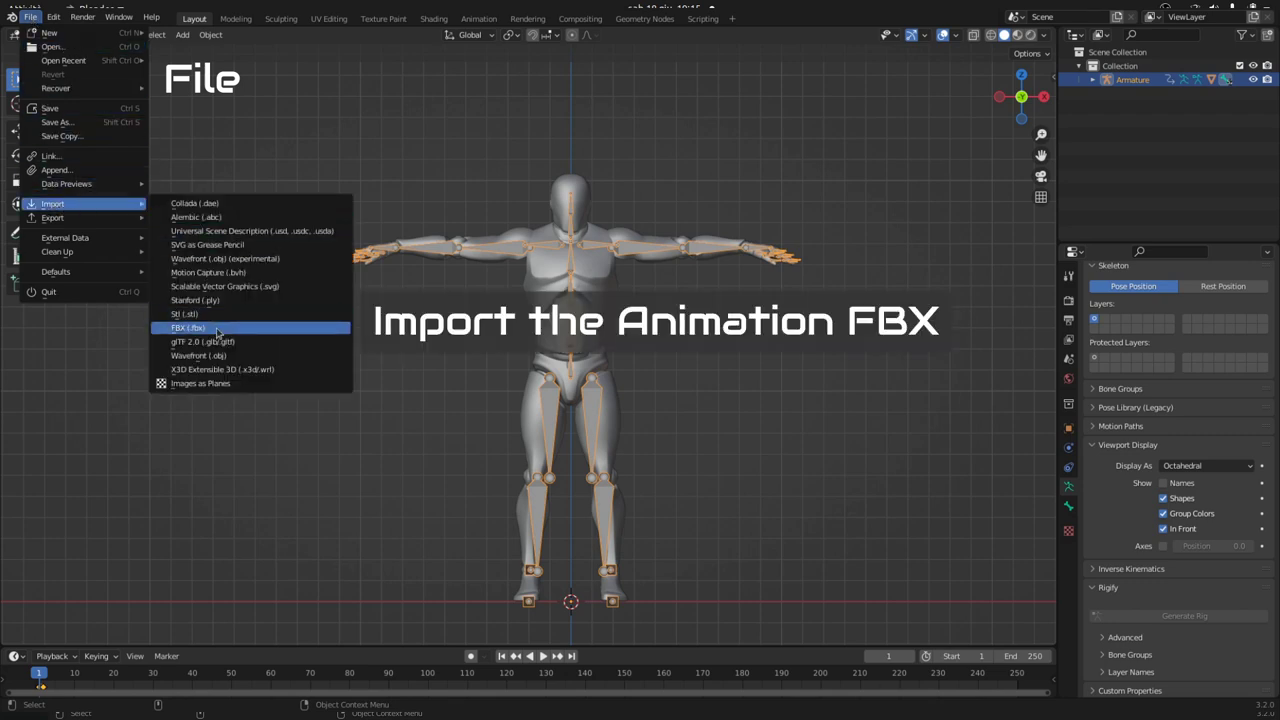
Import Mannequin_dance.fbx with Automatic Bone Orientation enabled, adding Armature.001.
click(217, 332)
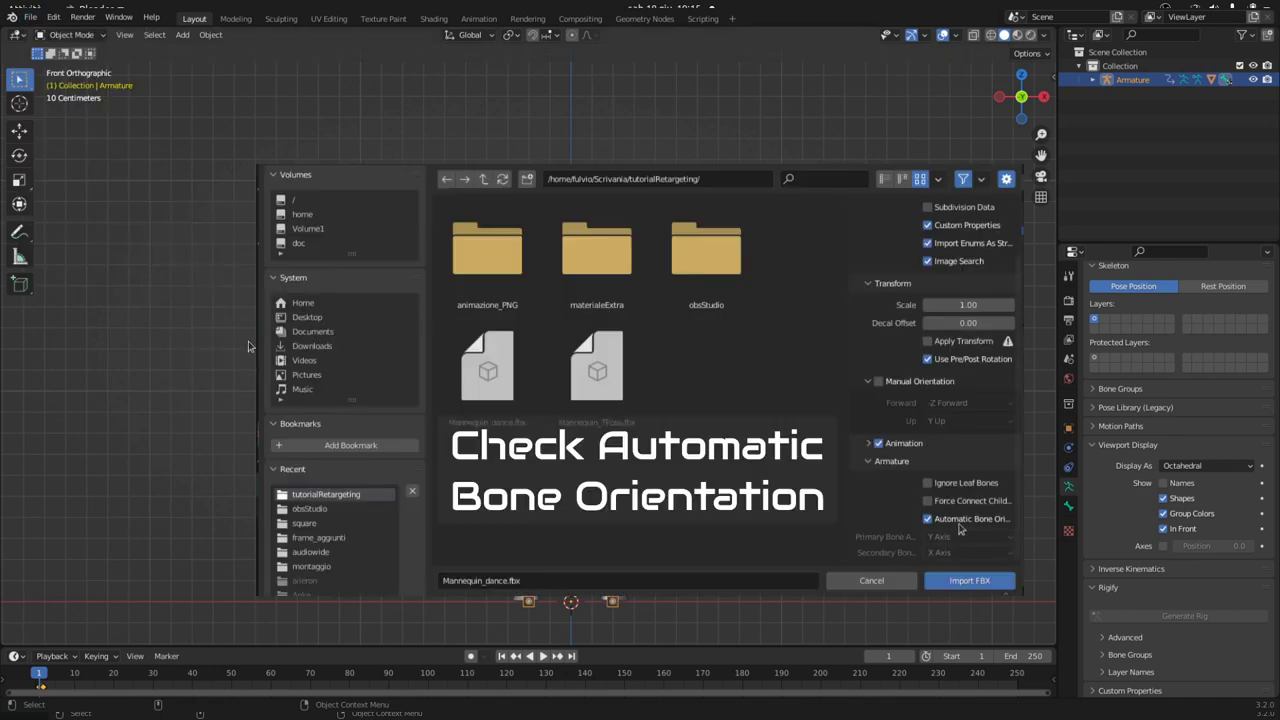
click(928, 520)
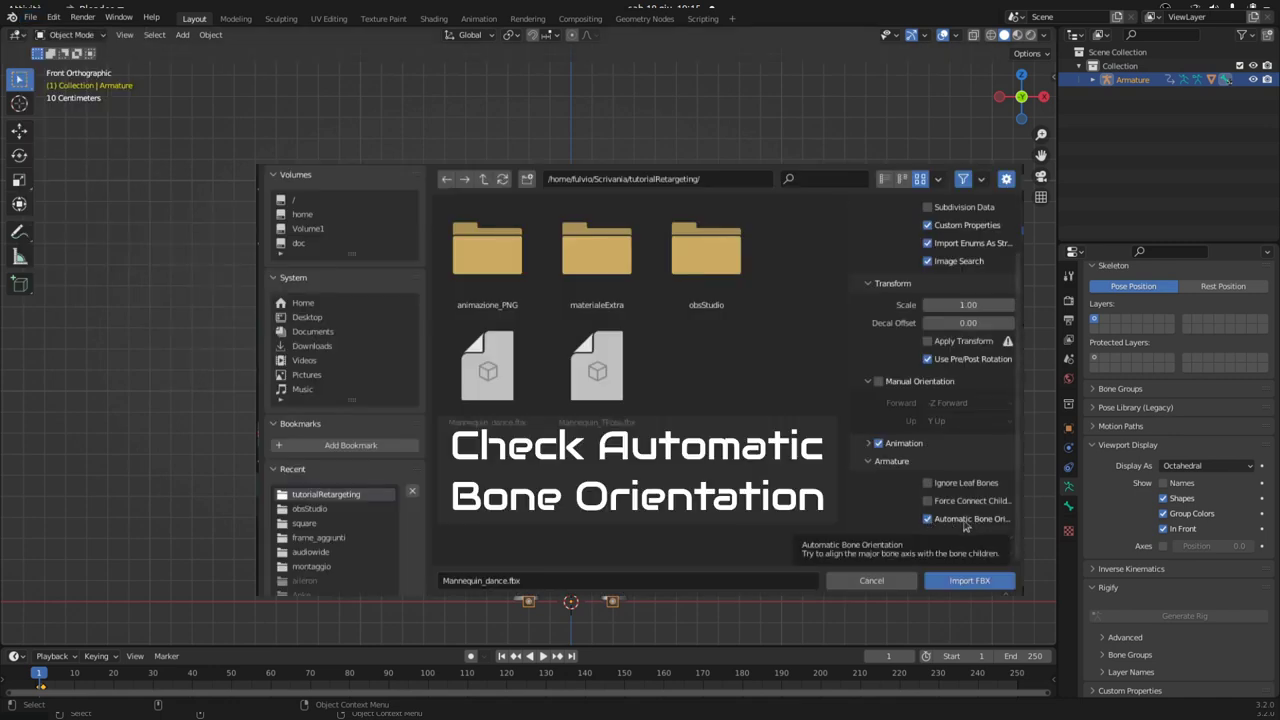
click(475, 405)
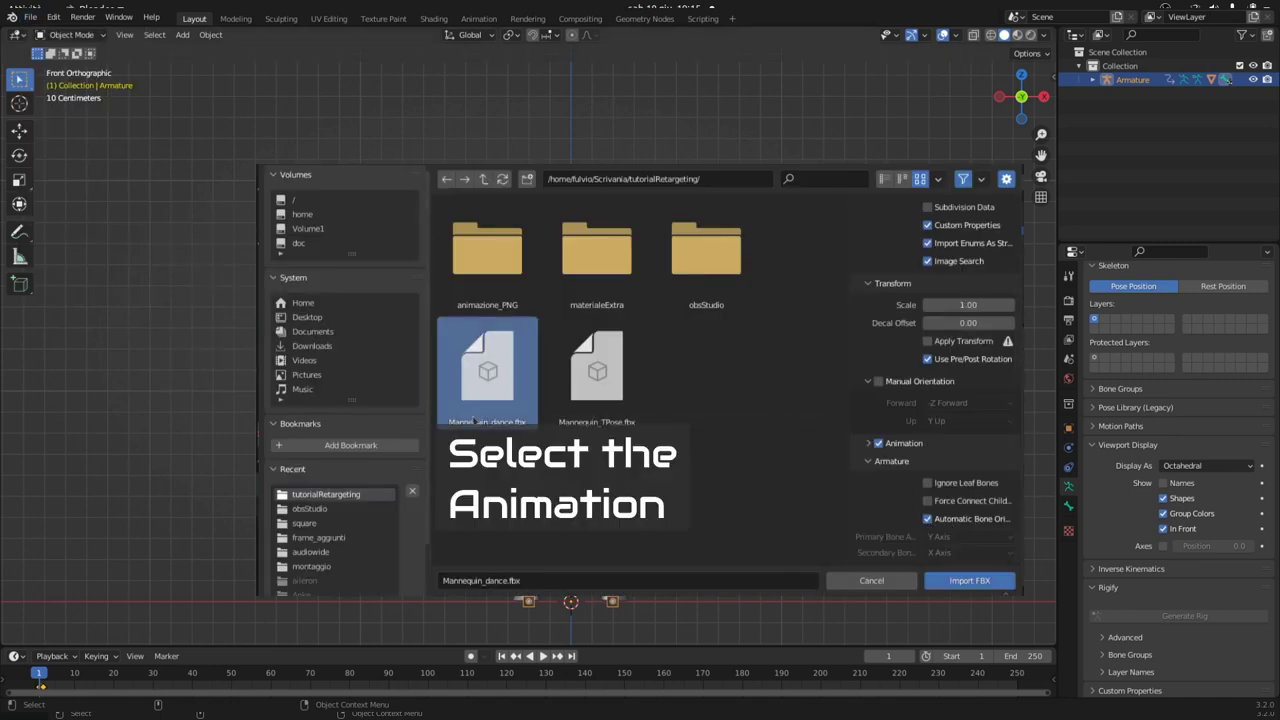
click(940, 580)
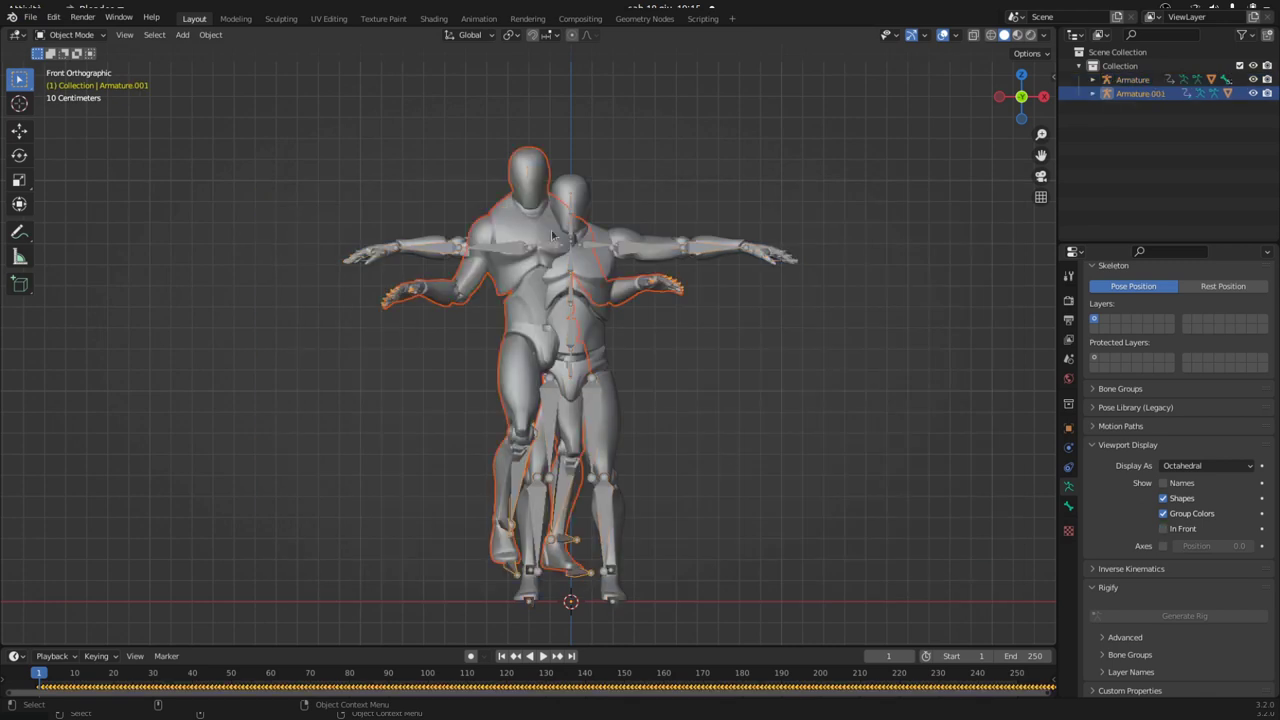
Delete the dancing mannequin's body mesh, keeping its armature, and show the viewport sidebar.
click(521, 155)
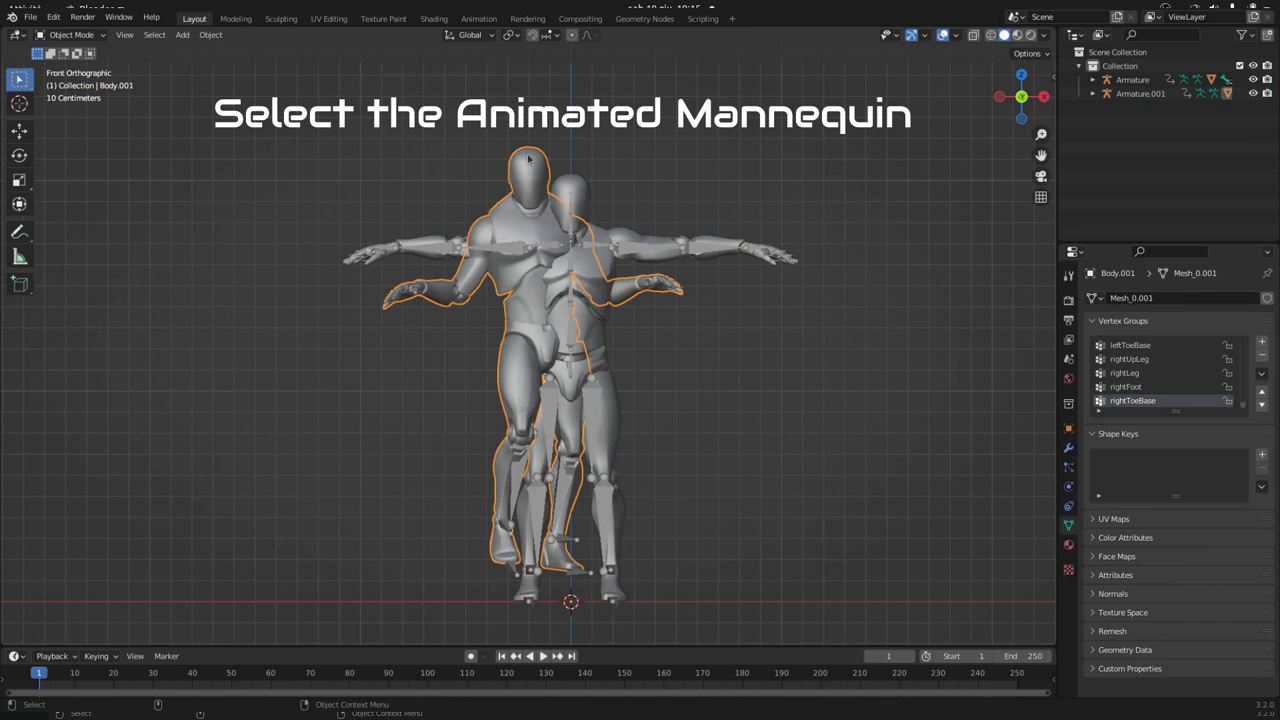
right_click(529, 158)
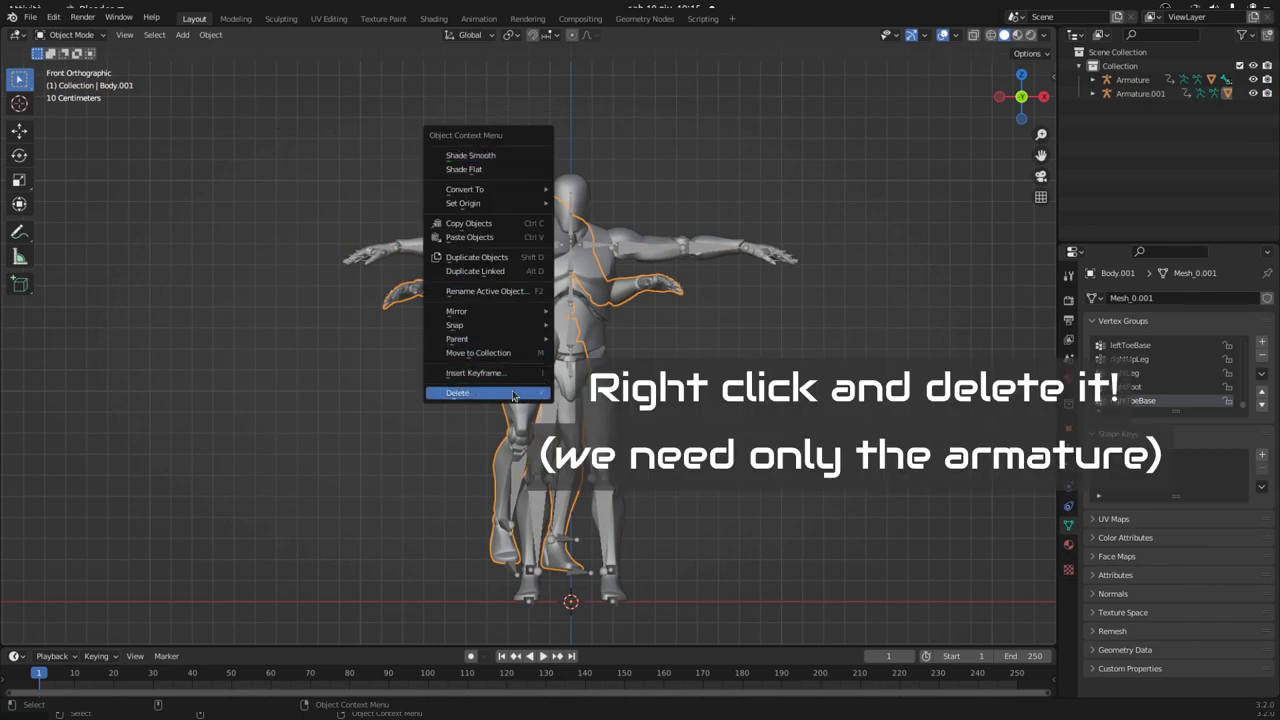
click(513, 396)
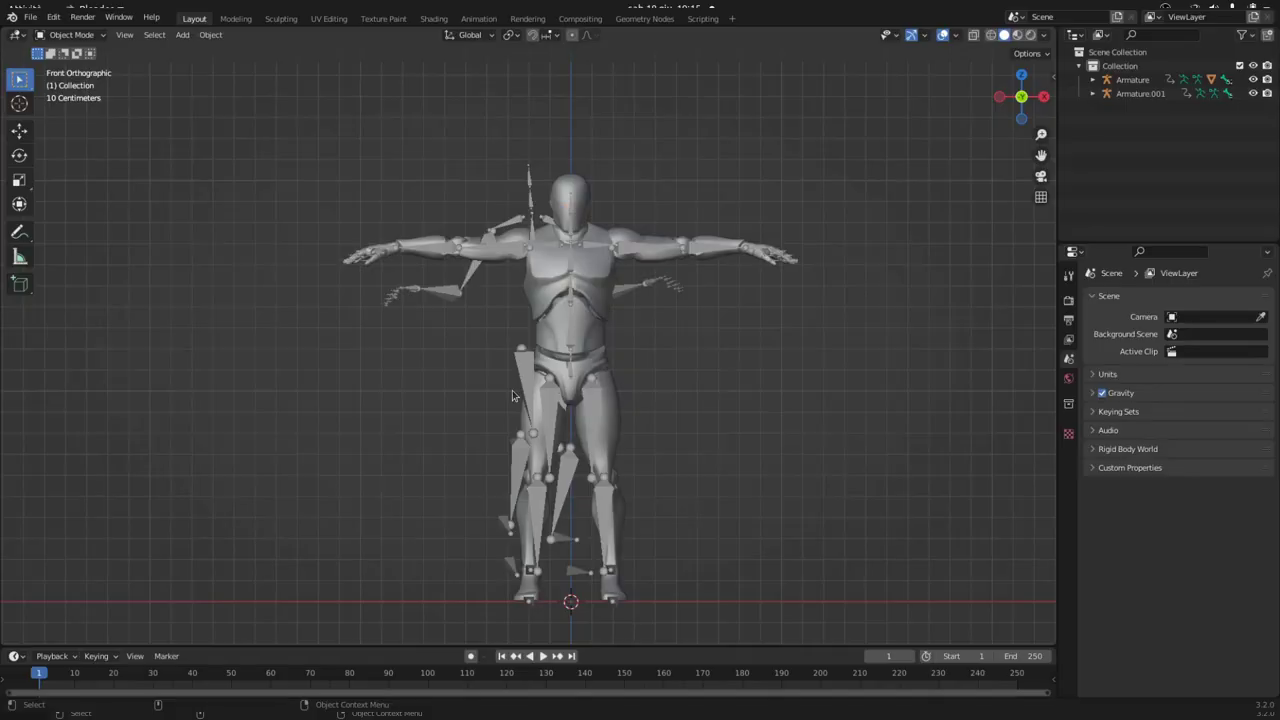
click(1054, 75)
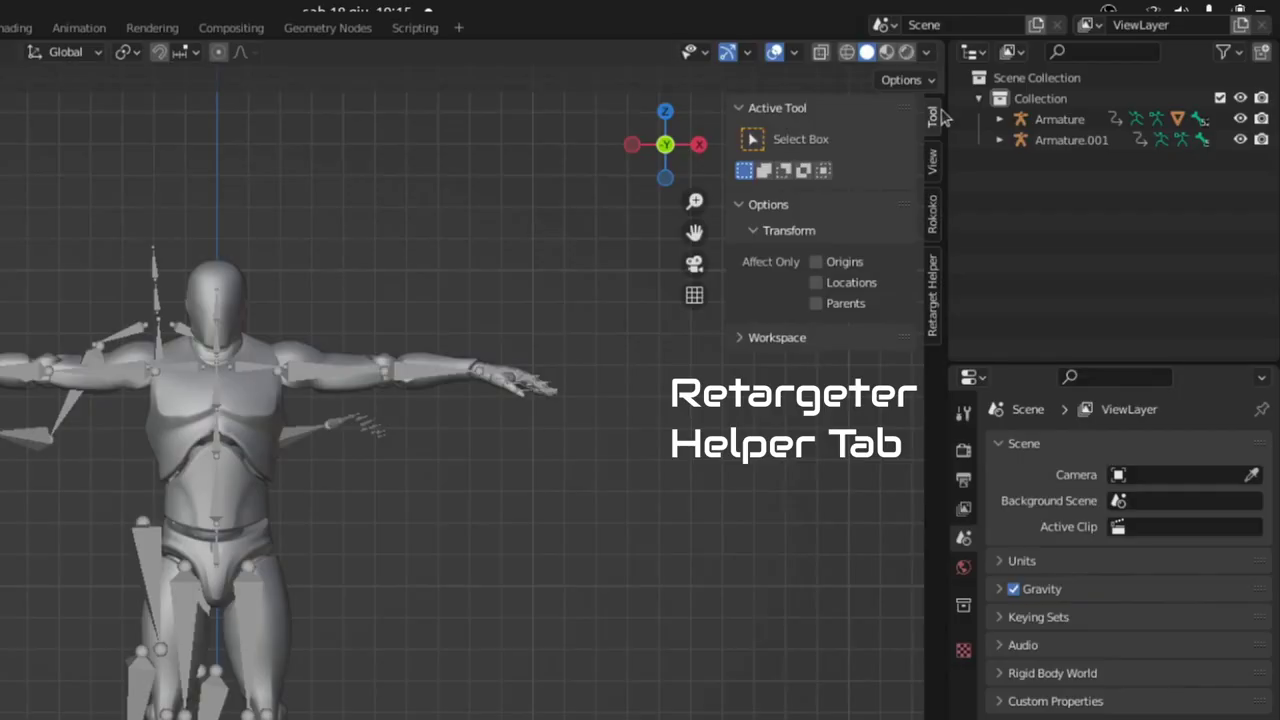
In the Retarget Helper tab, select Armature.001 and then the rest-pose Armature as active.
click(937, 287)
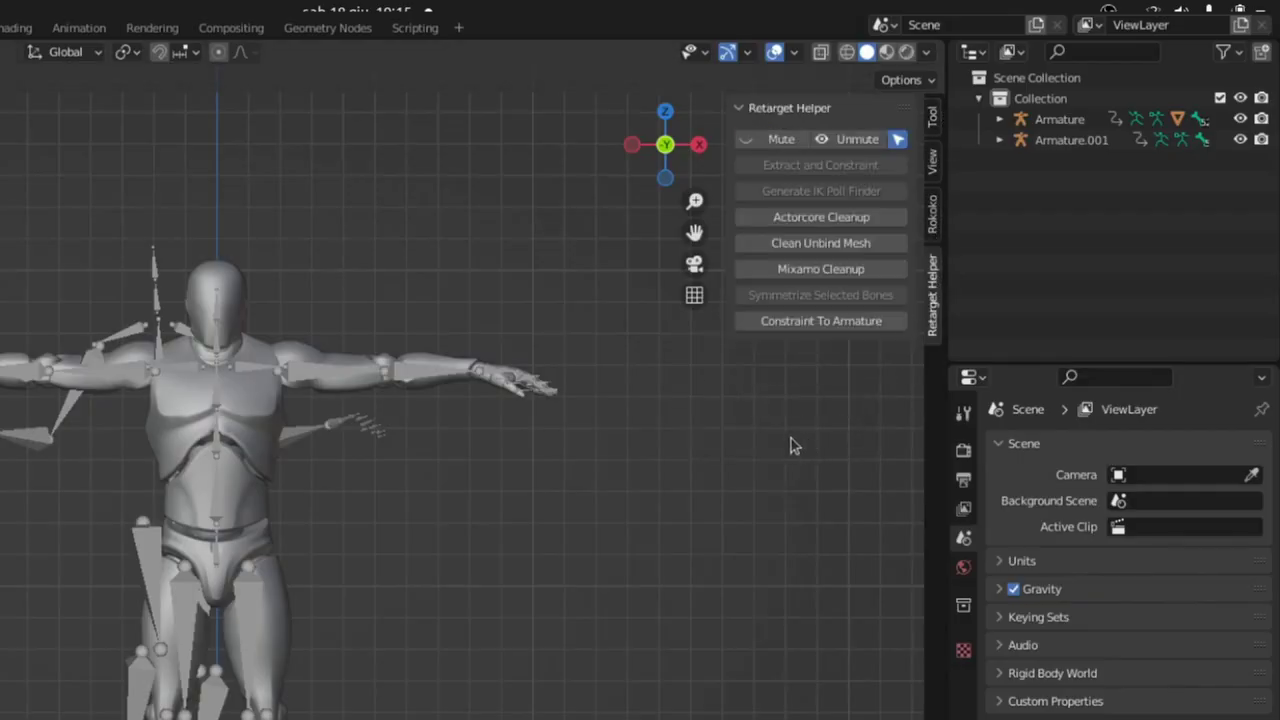
click(158, 271)
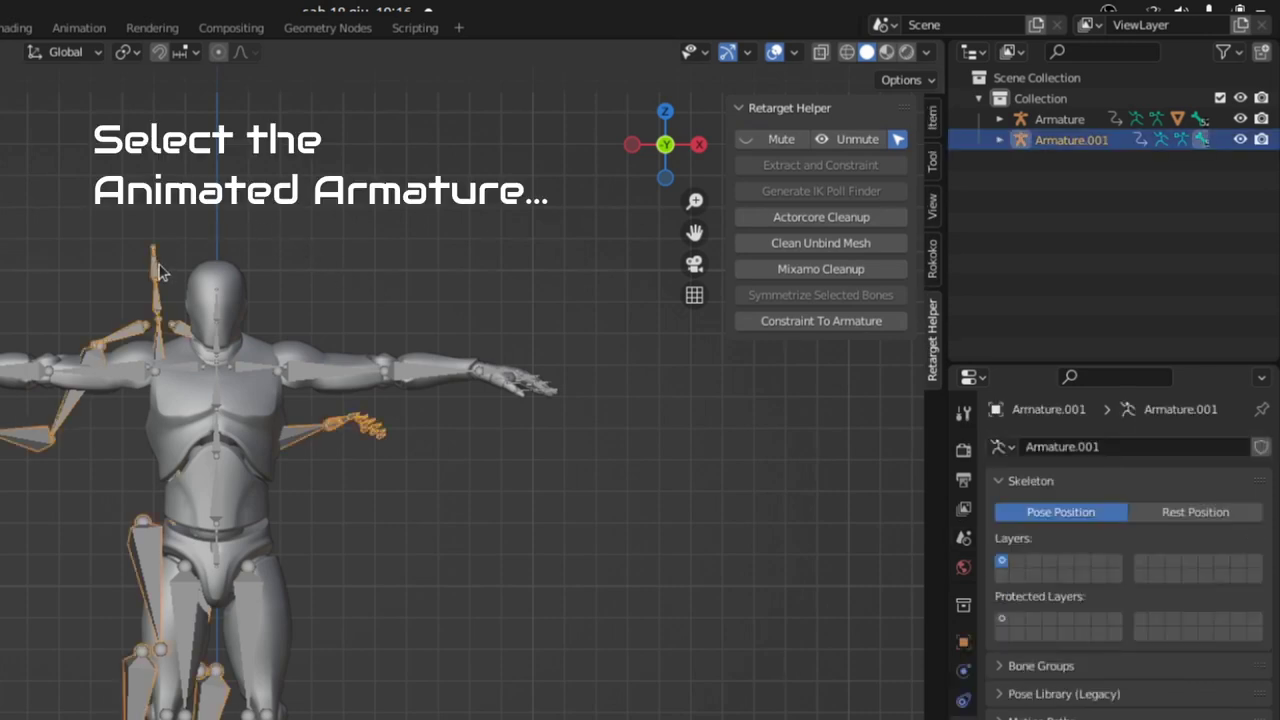
shift+click(311, 380)
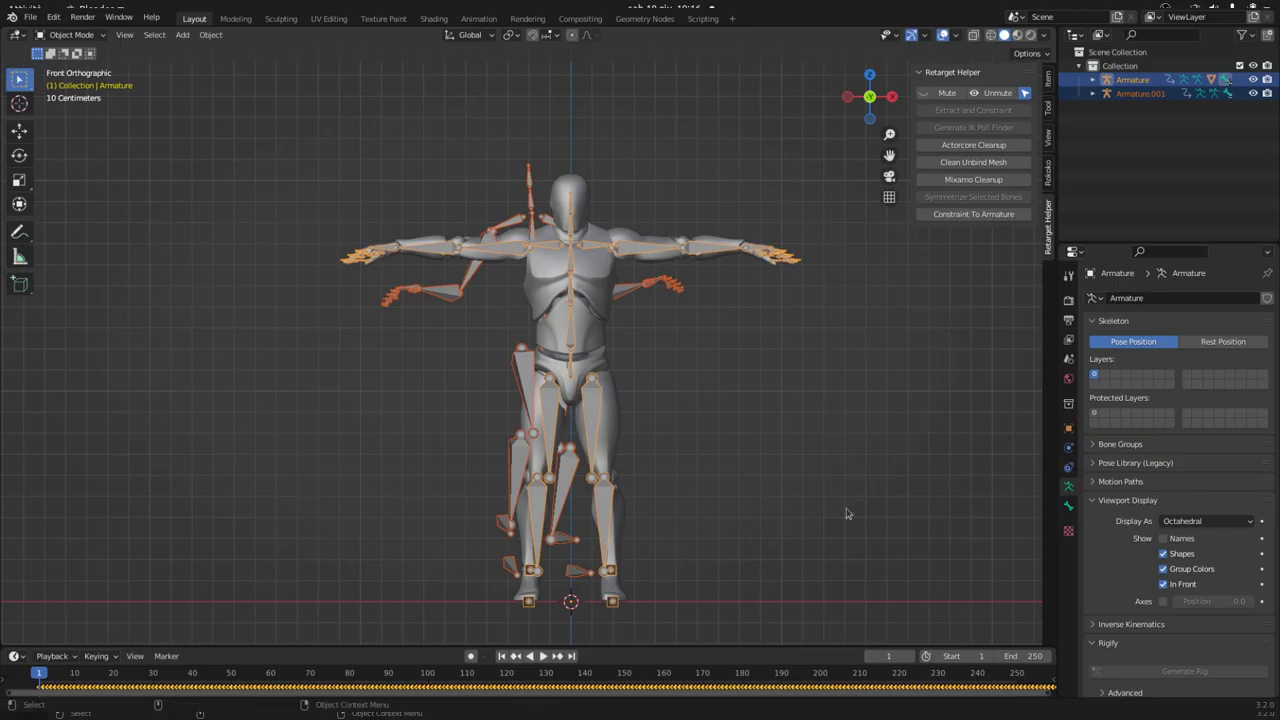
Move through the timeline to the dance's last keyframe at frame 2253.
scroll(840, 678, down, 3)
scroll(840, 678, down, 3)
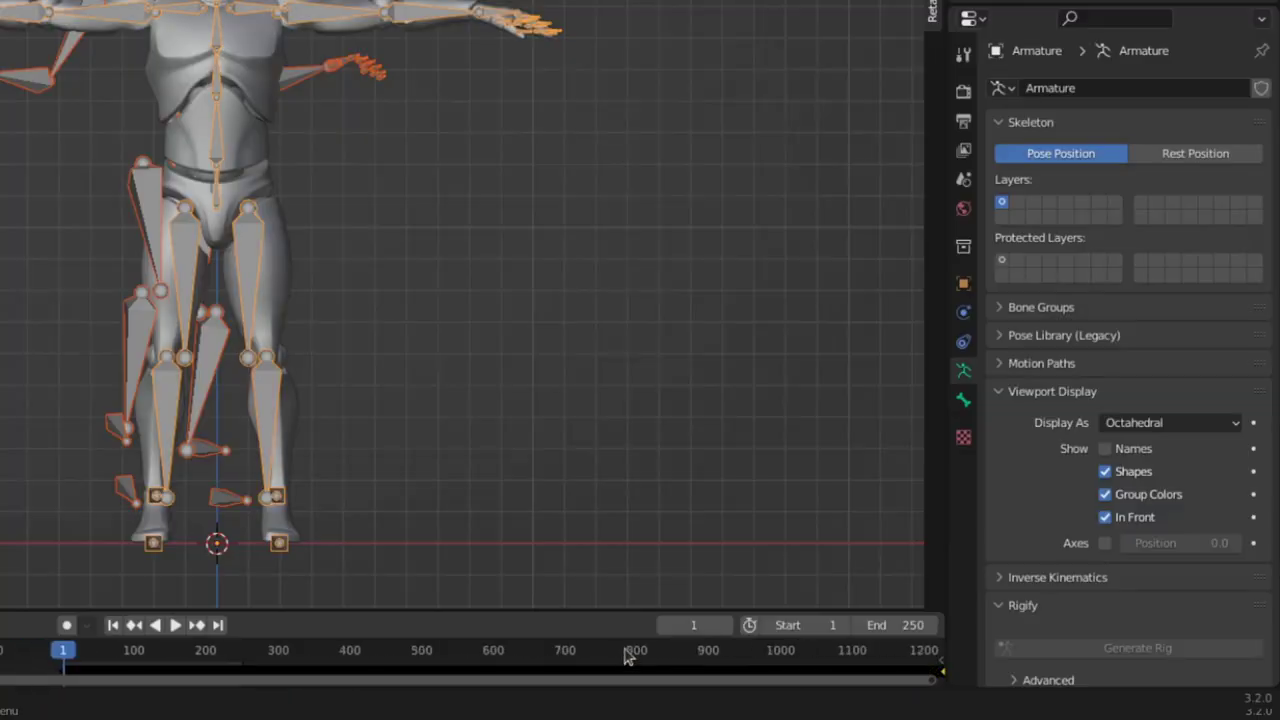
scroll(840, 678, down, 3)
scroll(840, 678, down, 3)
mouse_move(559, 544)
middle_down()
mouse_move(260, 535)
mouse_move(380, 543)
middle_up()
scroll(454, 544, up, 3)
ctrl+scroll(454, 544, right, 5)
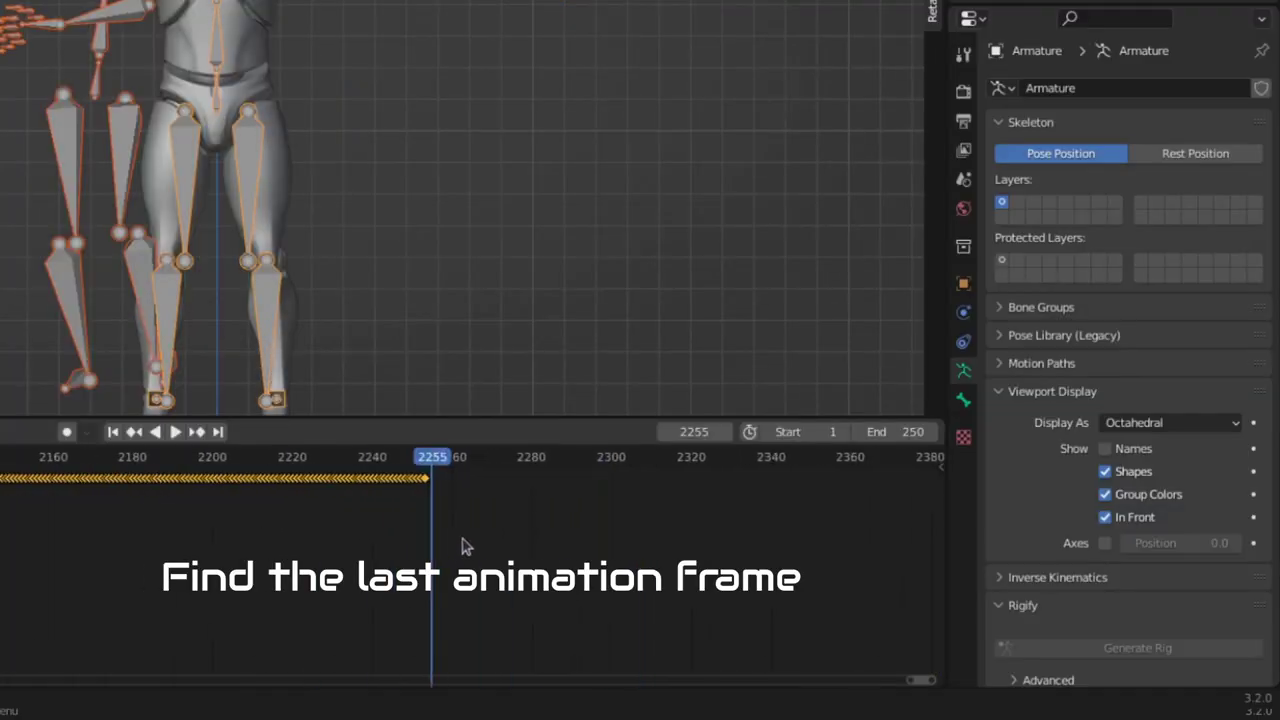
key(Left)
key(Left)
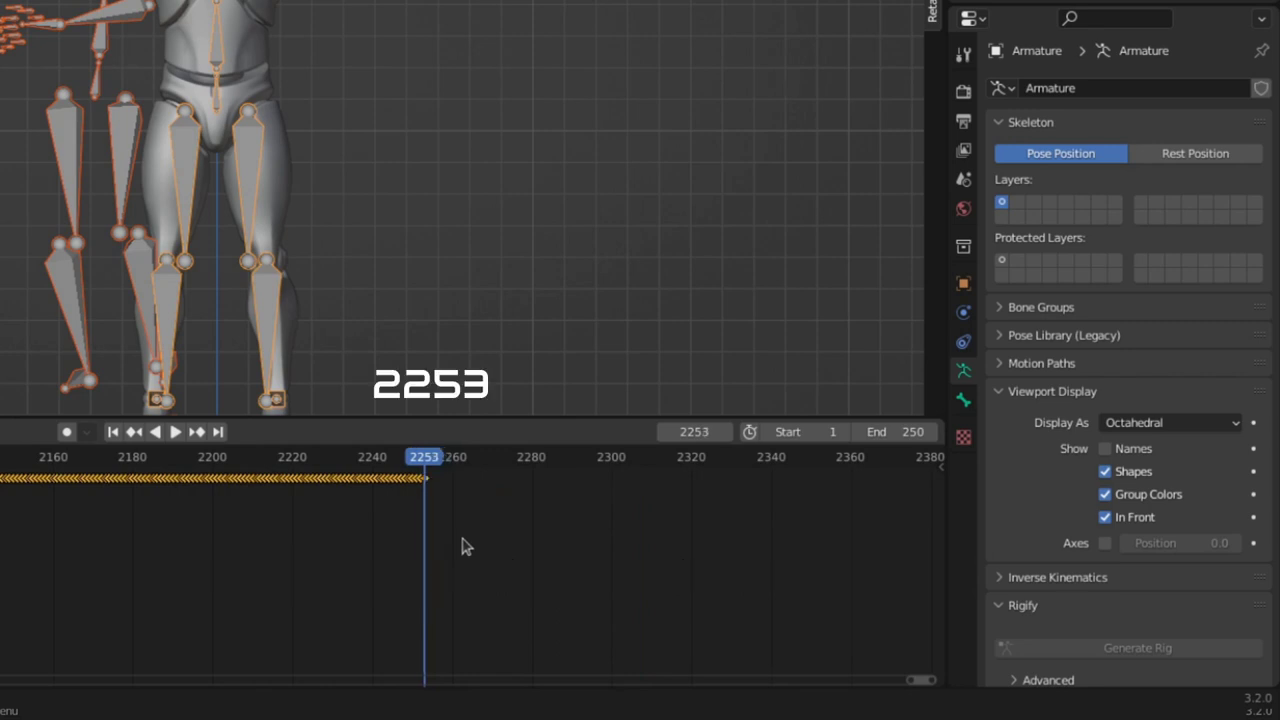
Set the end frame to 2253 and constrain Armature to follow Armature.001.
click(908, 430)
text(225)
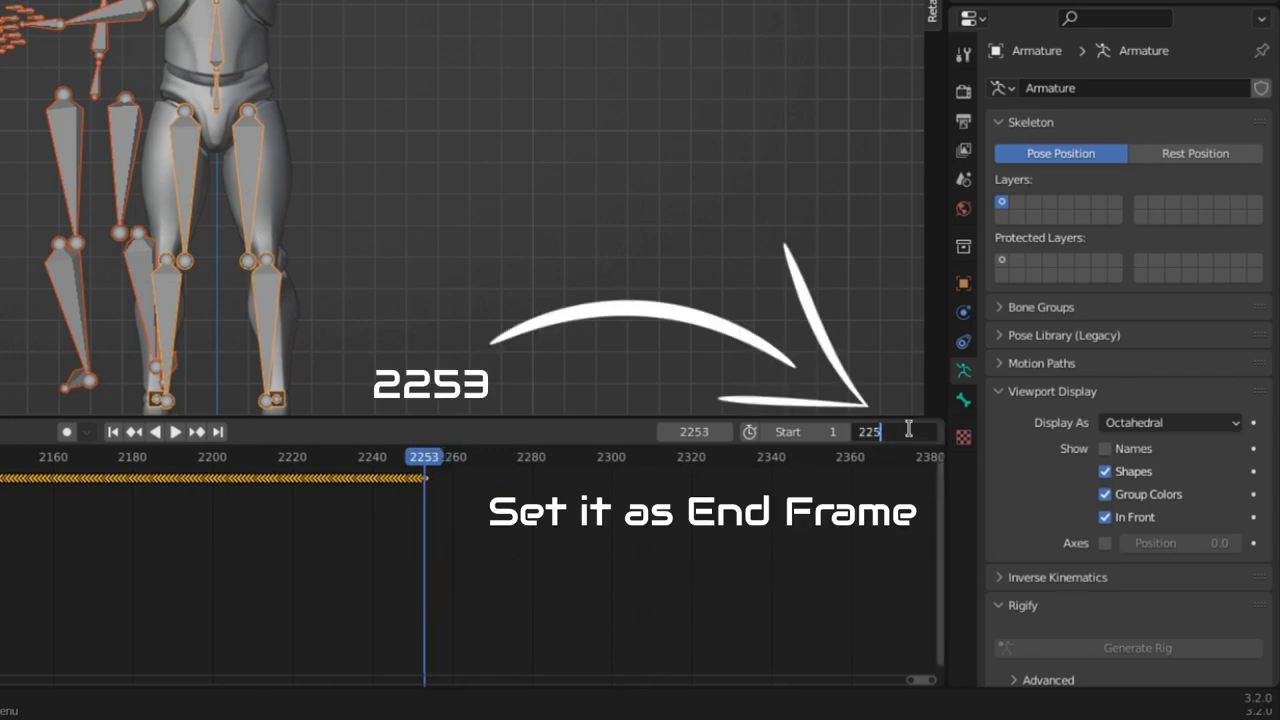
text(3)
key(Return)
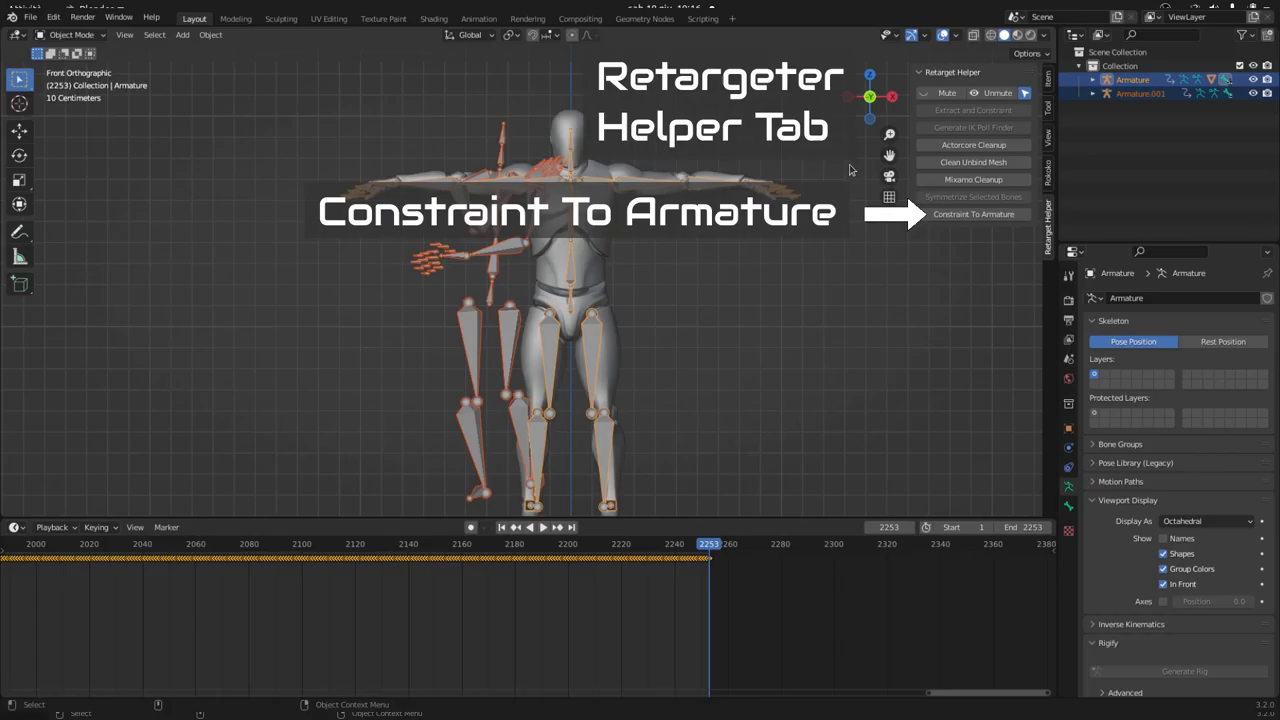
click(996, 222)
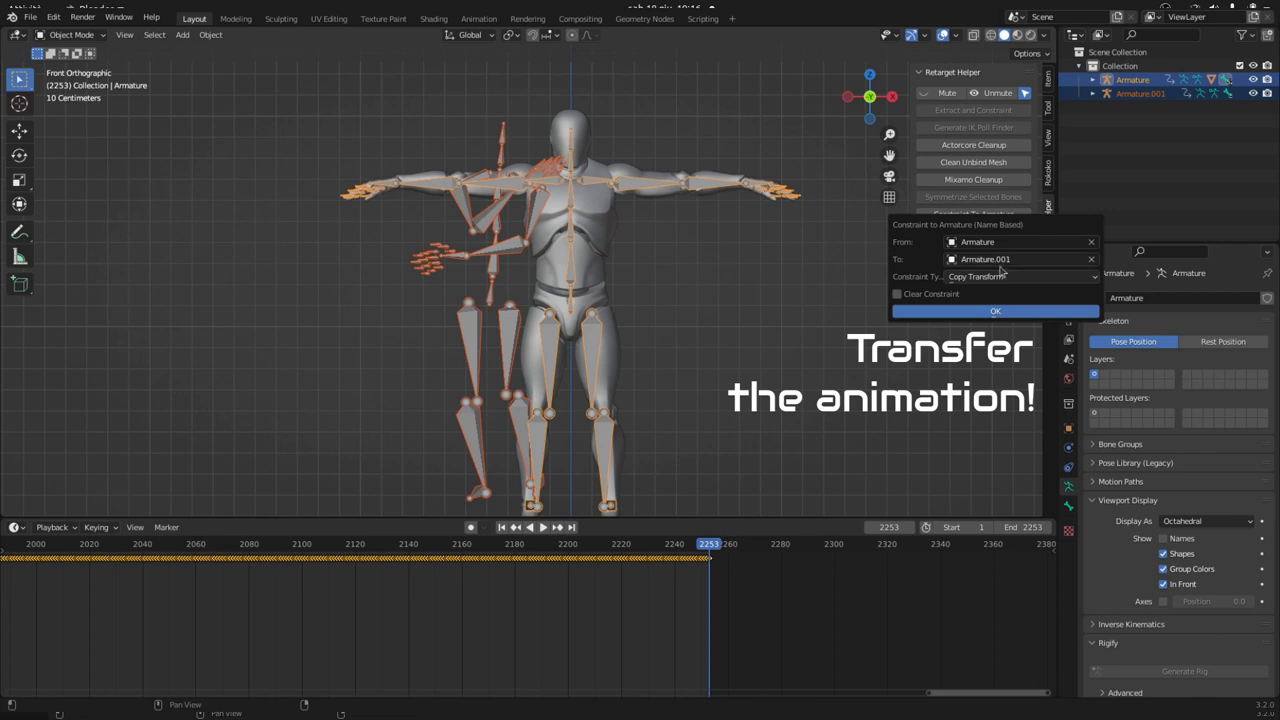
click(1009, 317)
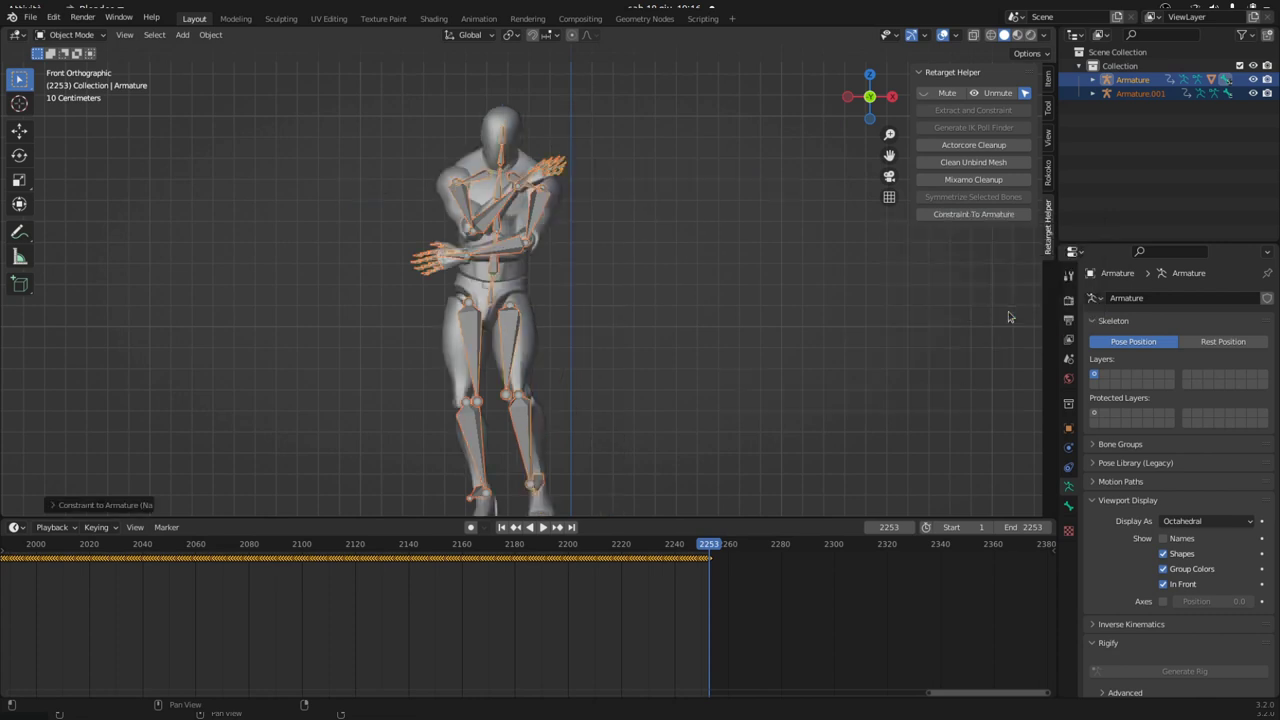
Play and scrub the copied dance, then stop and return to frame 1.
click(529, 527)
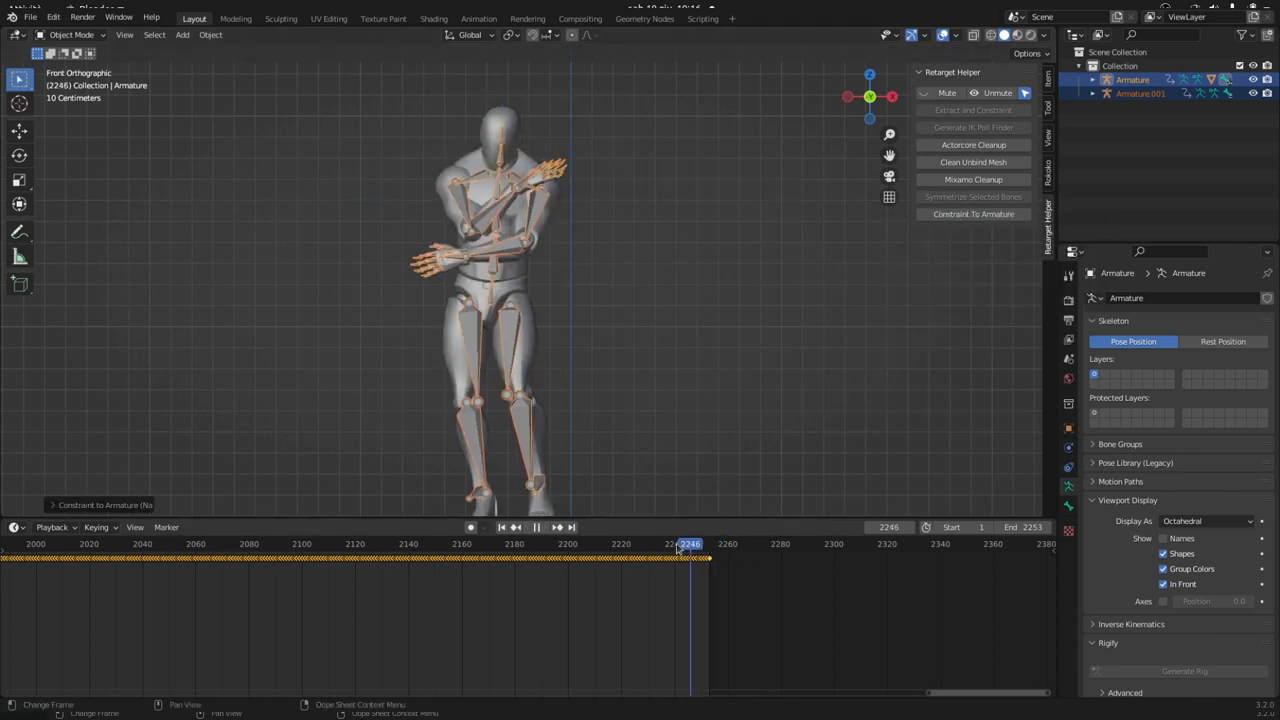
drag(525, 549, 519, 561)
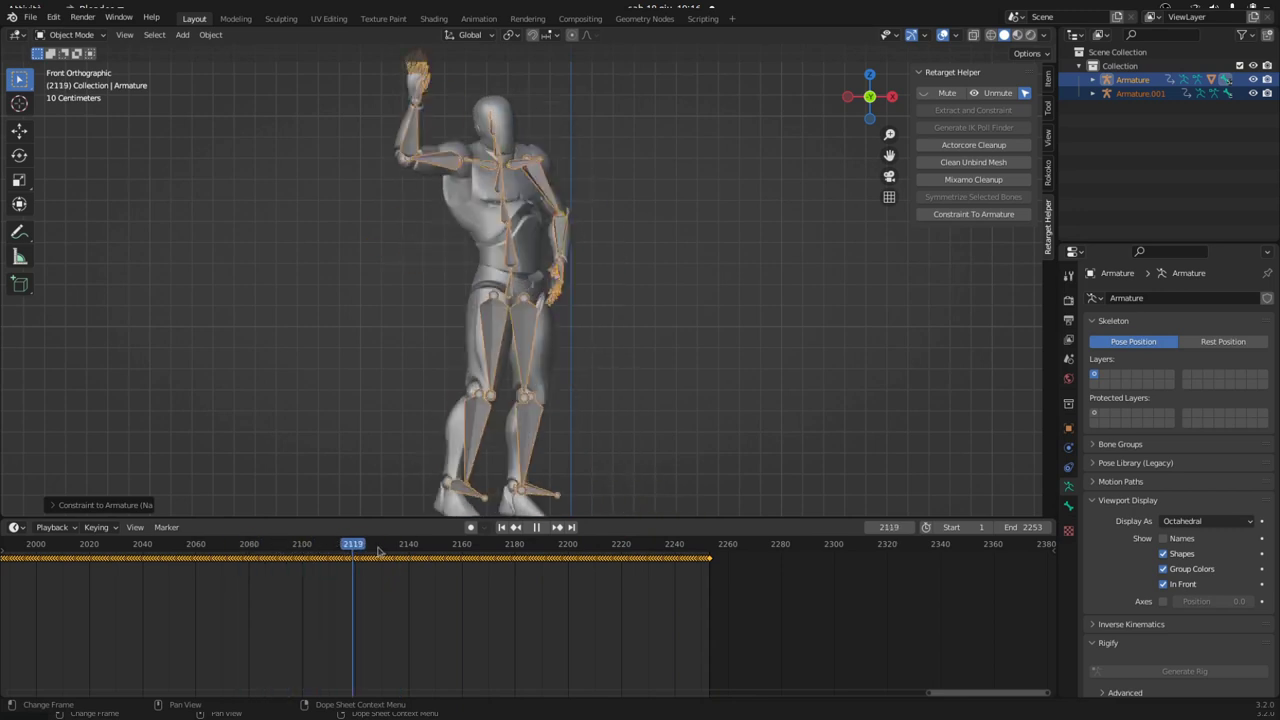
key(space)
click(501, 527)
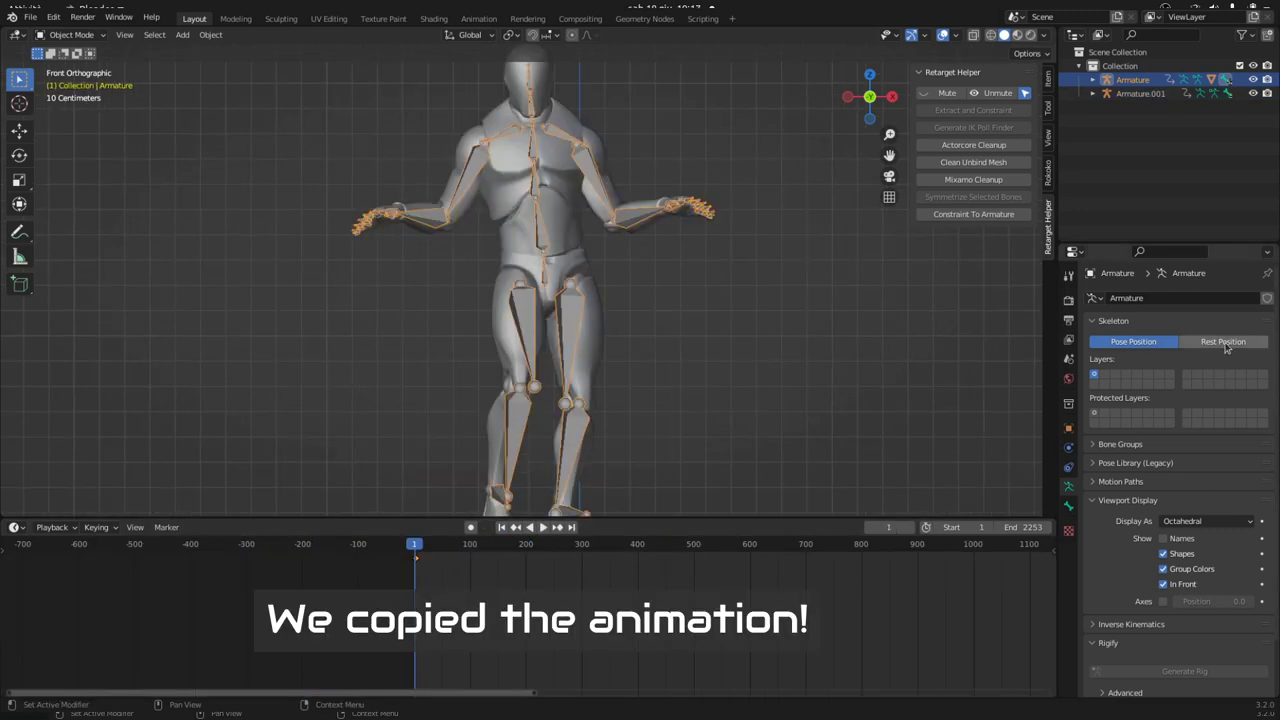
Toggle between Rest Position and Pose Position to compare the T-pose, ending posed.
click(1224, 343)
click(1132, 342)
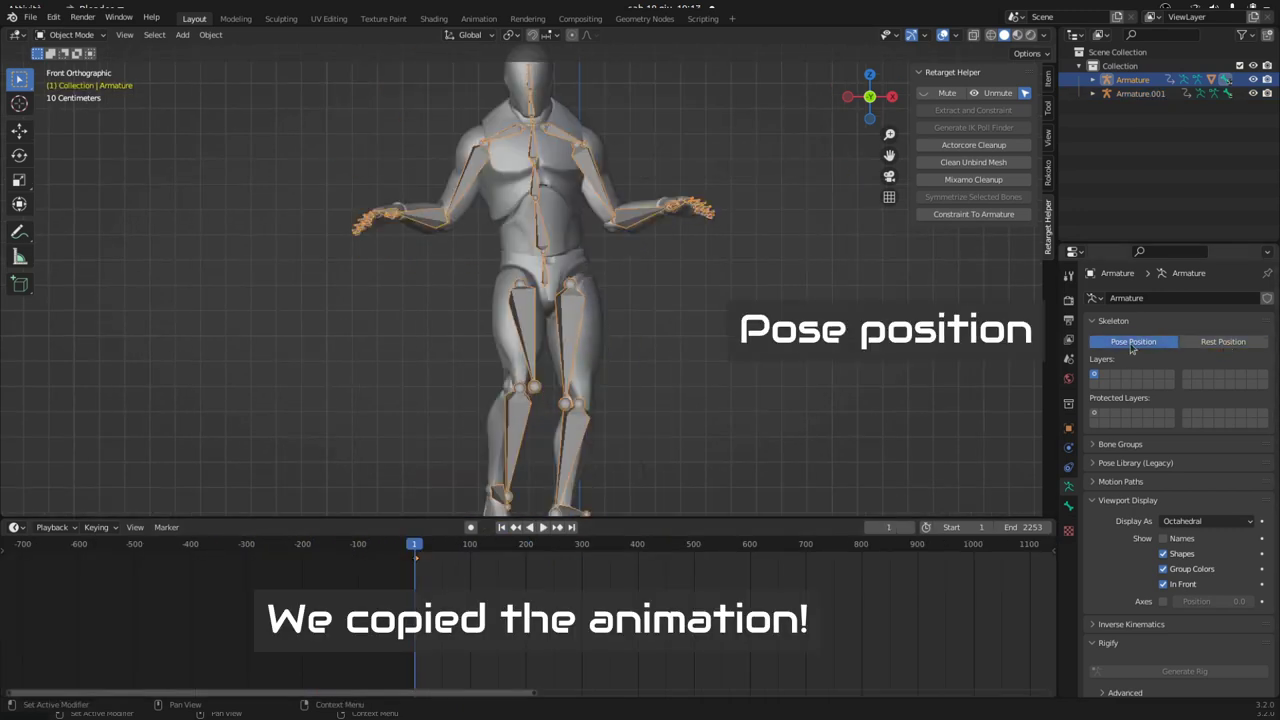
click(1203, 341)
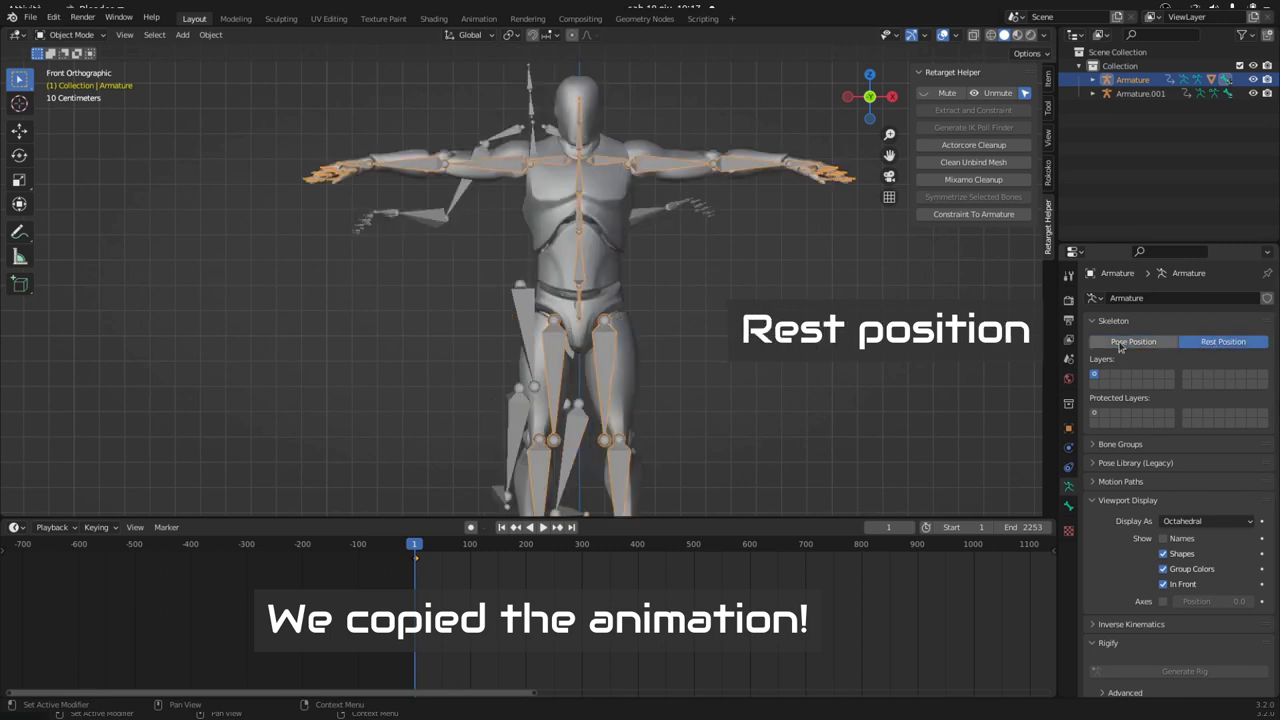
click(1120, 343)
scroll(709, 342, down, 2)
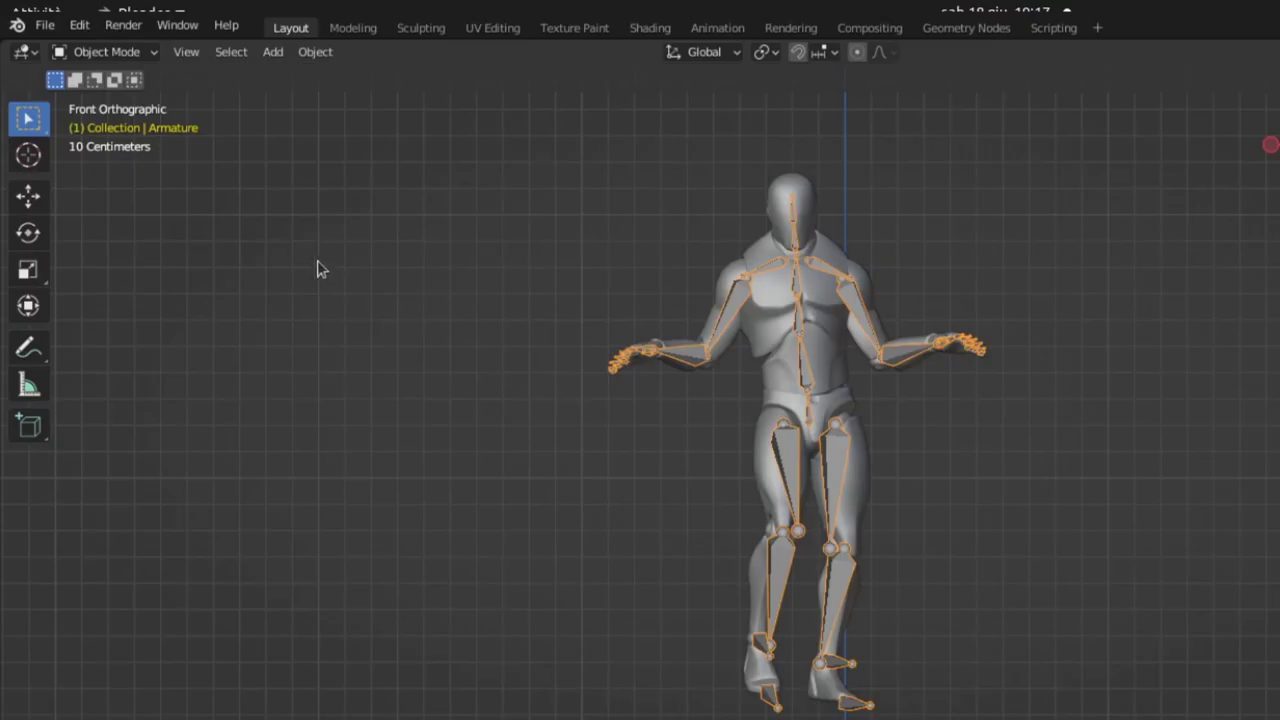
In Pose Mode, bake the action for frames 1–2253 with Visual Keying and Clear Constraints.
click(150, 54)
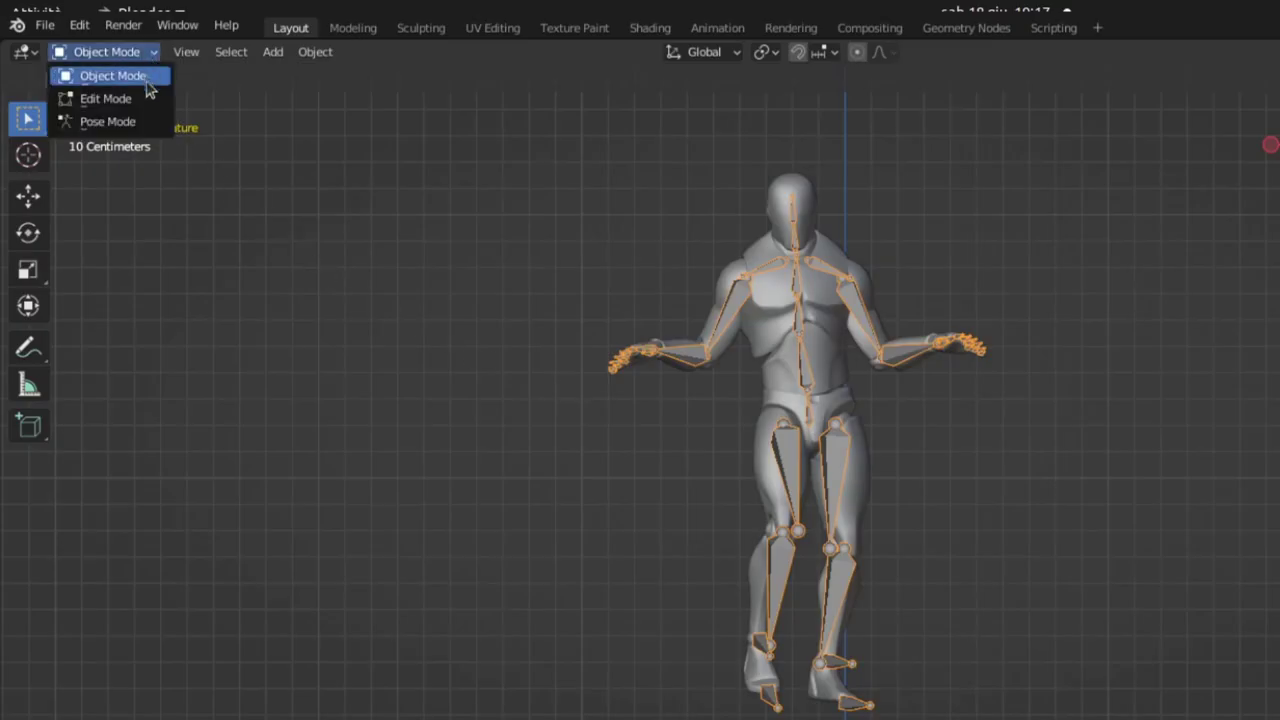
click(140, 135)
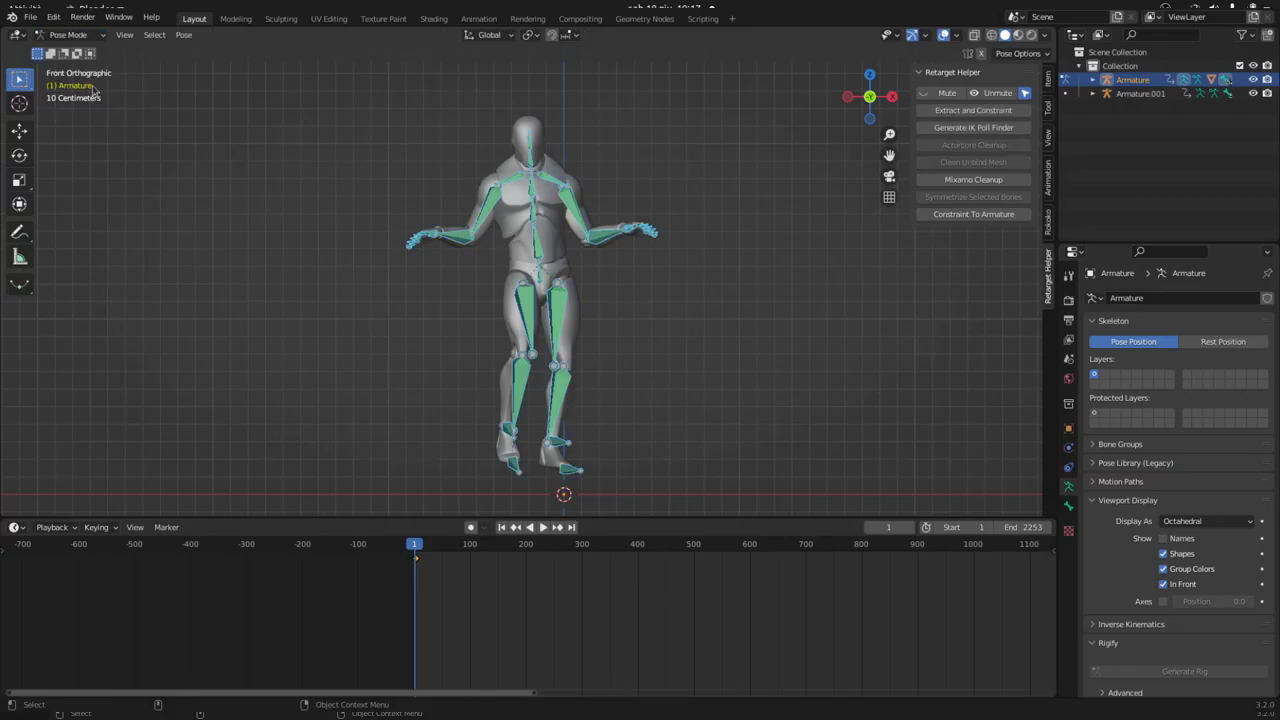
click(188, 36)
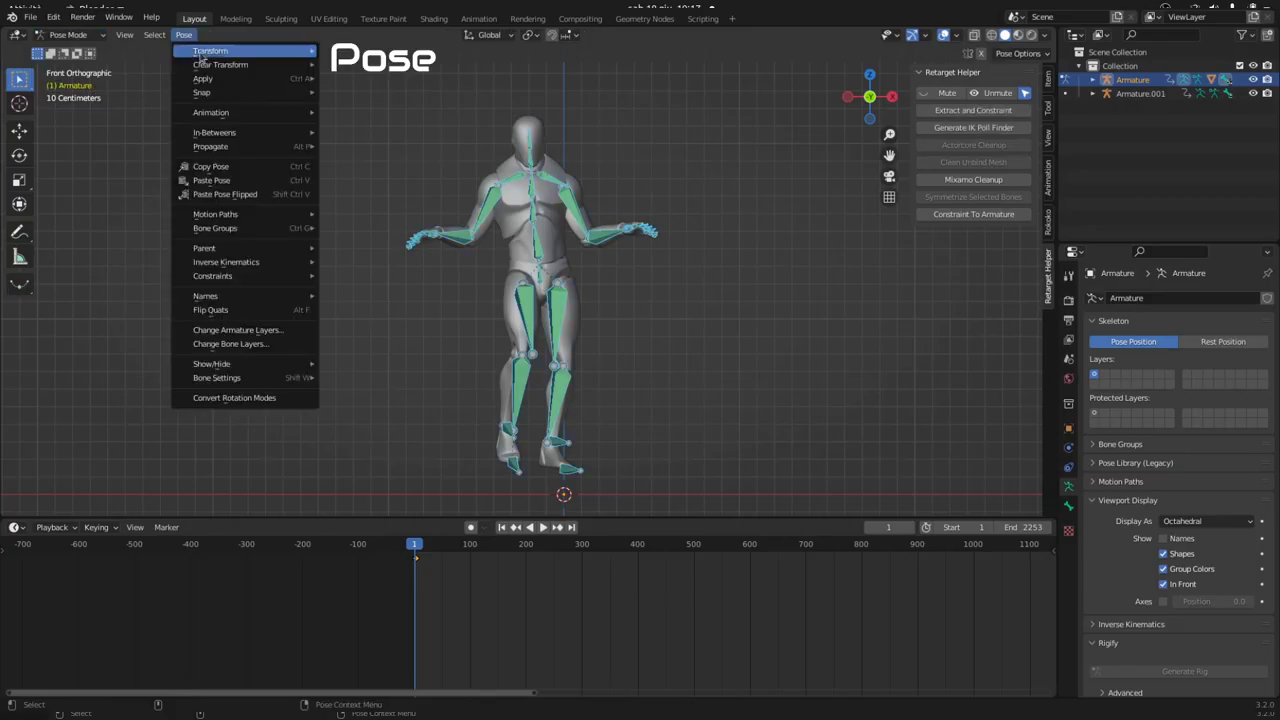
mouse_move(316, 168)
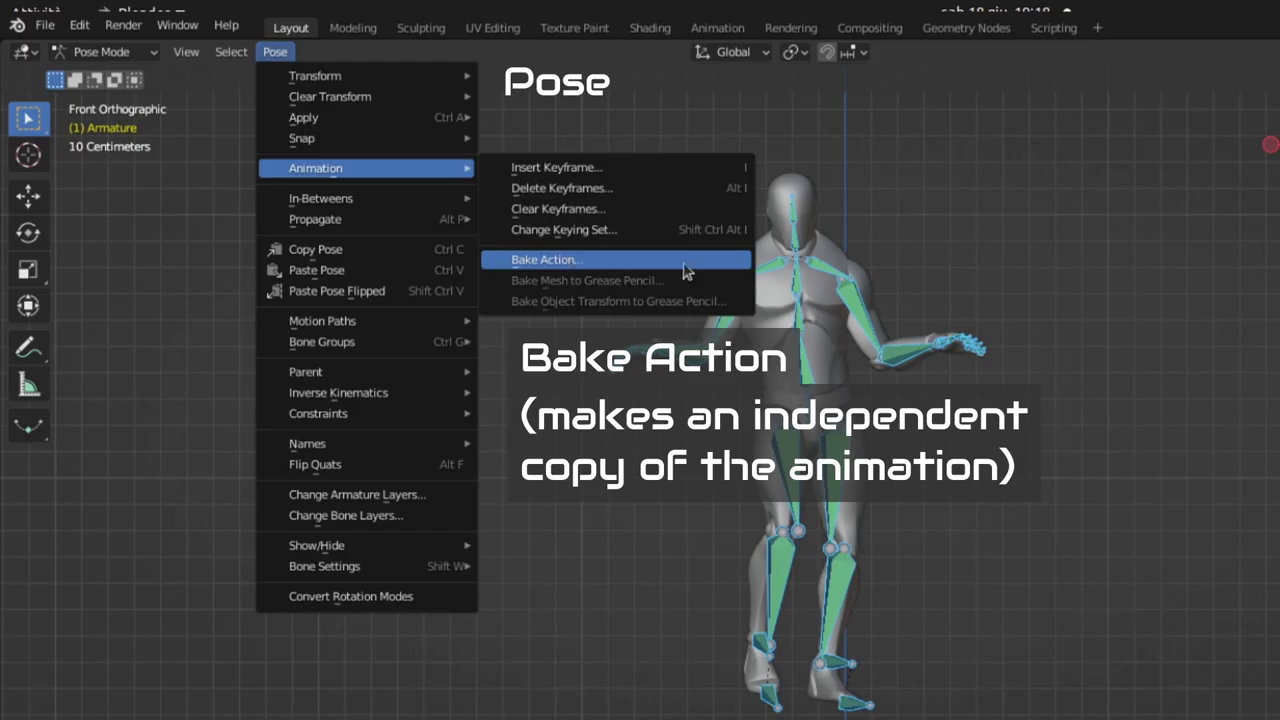
click(686, 262)
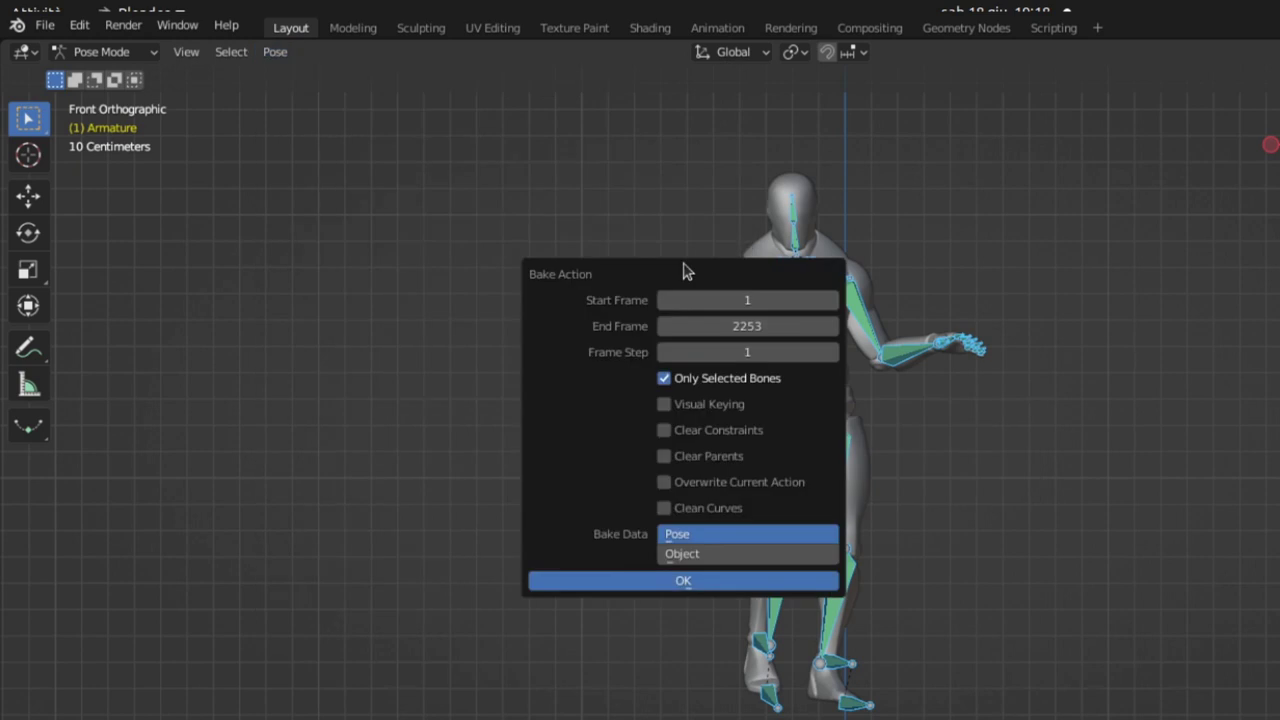
click(664, 405)
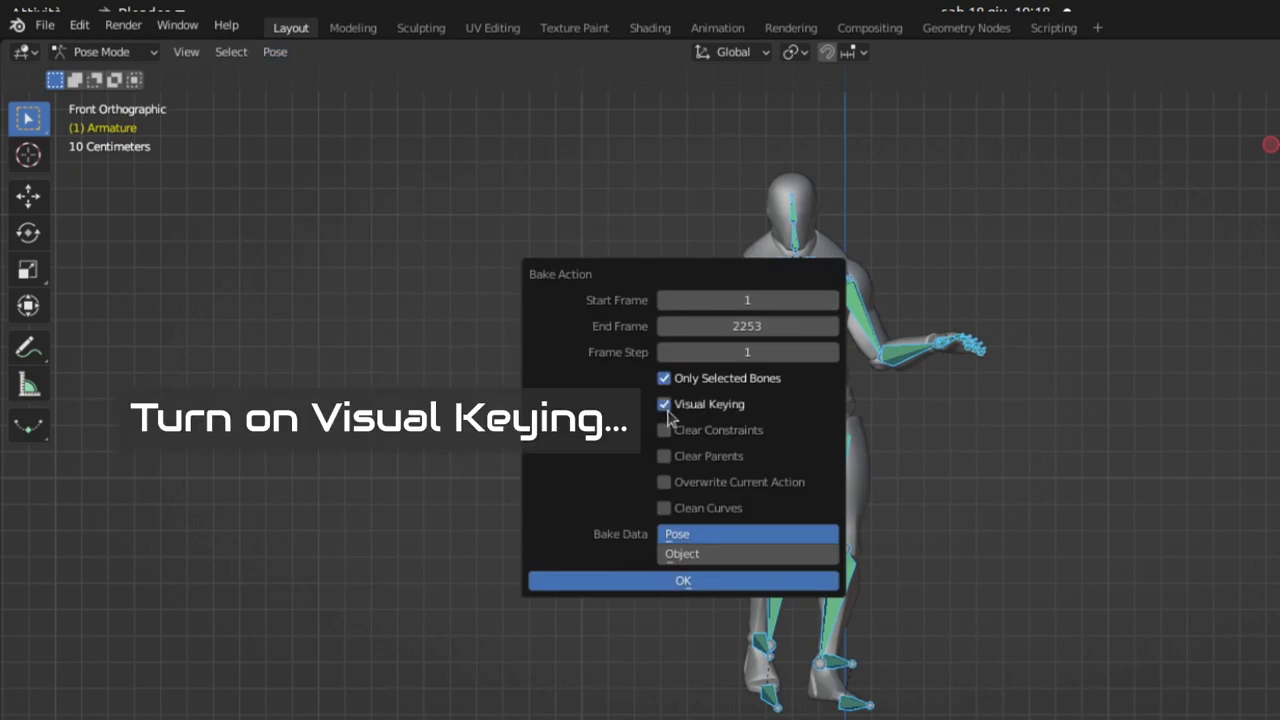
click(665, 431)
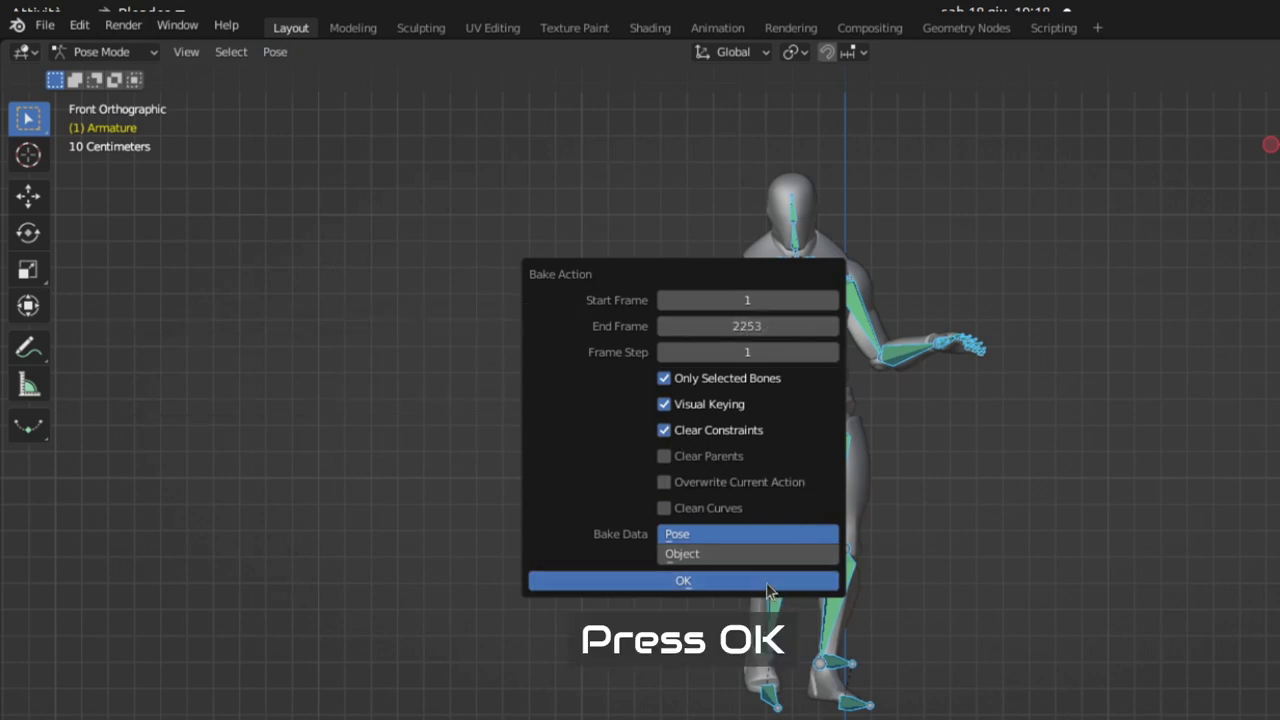
click(768, 591)
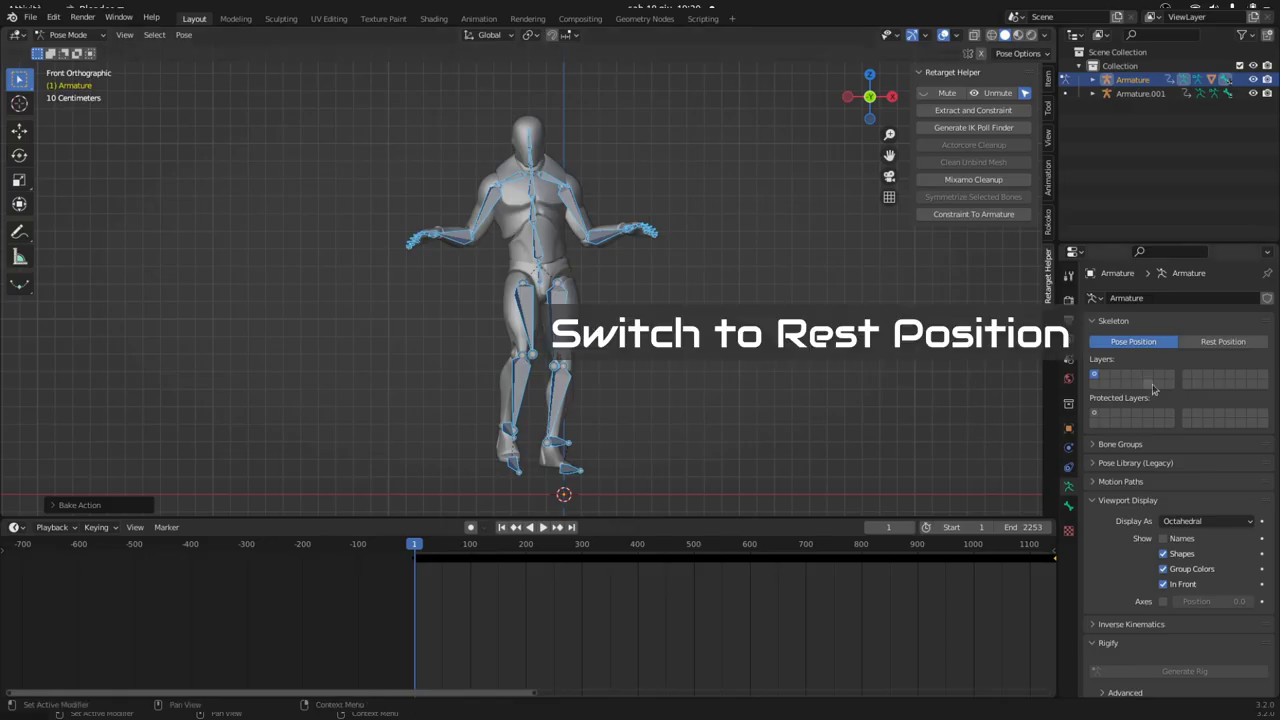
Put Armature in Rest Position and return to Object Mode.
click(1223, 342)
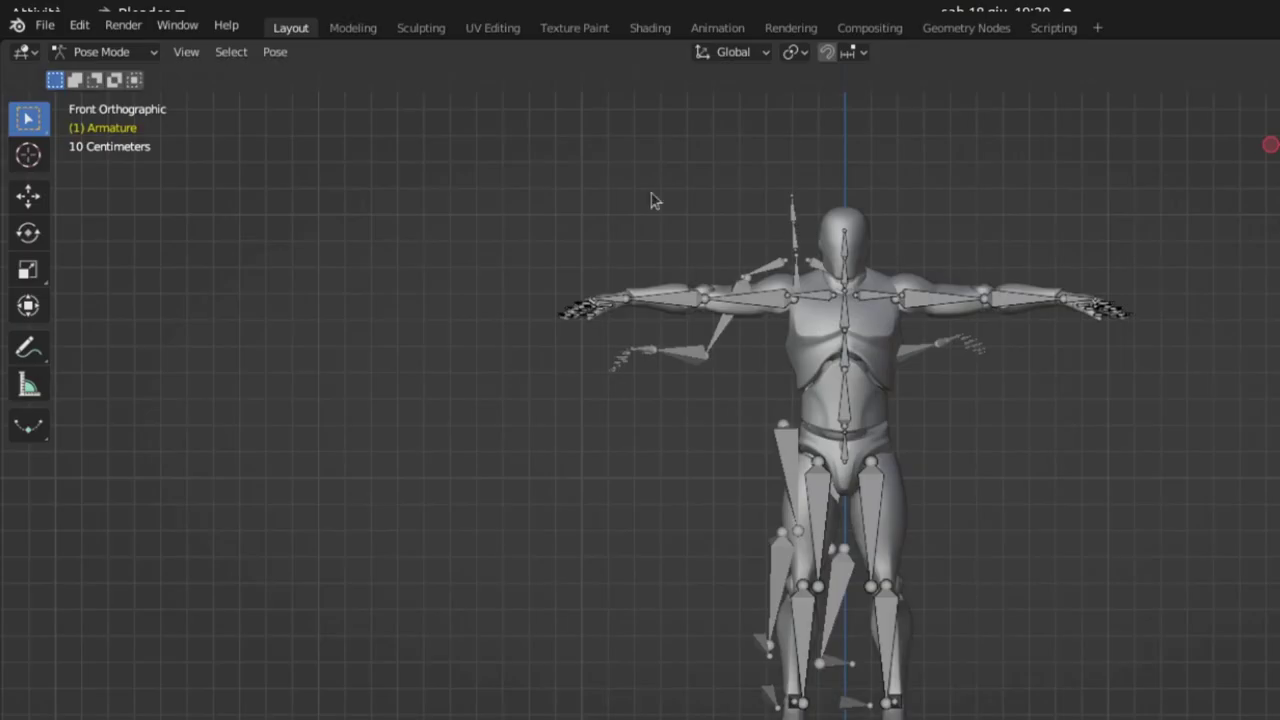
click(118, 52)
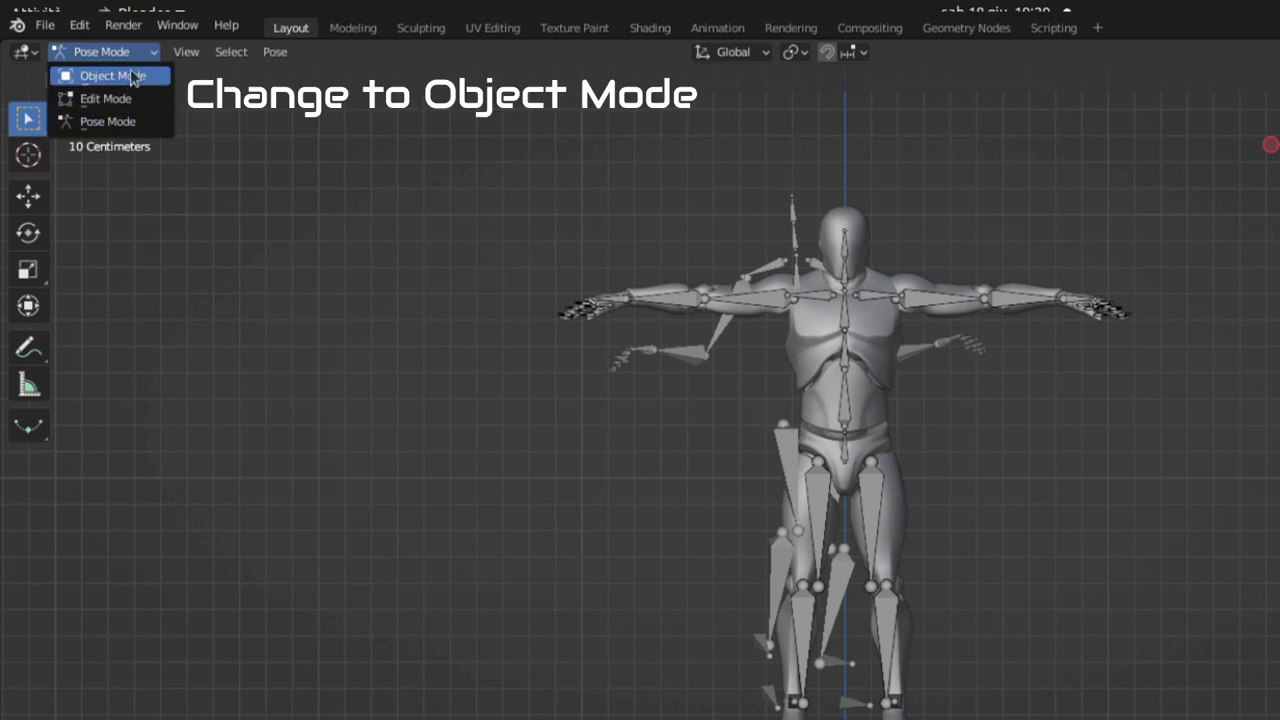
click(131, 75)
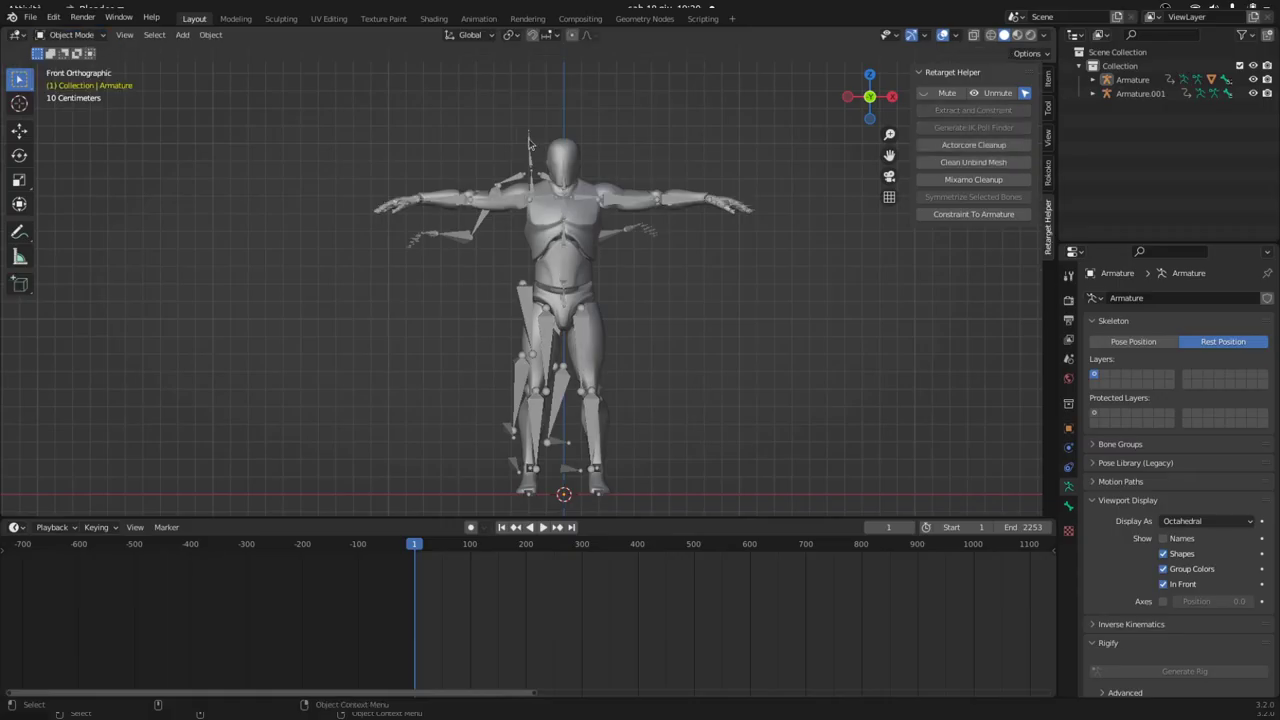
Delete the original animated Armature.001.
click(530, 143)
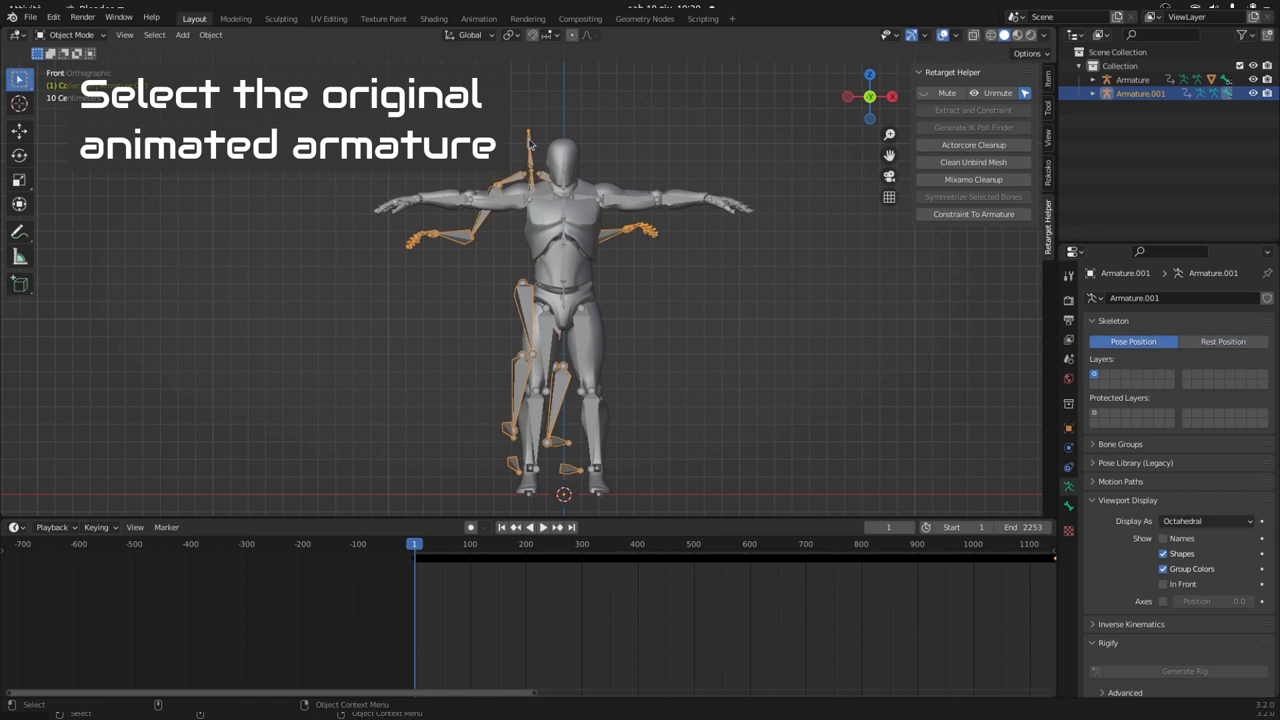
scroll(525, 135, up, 2)
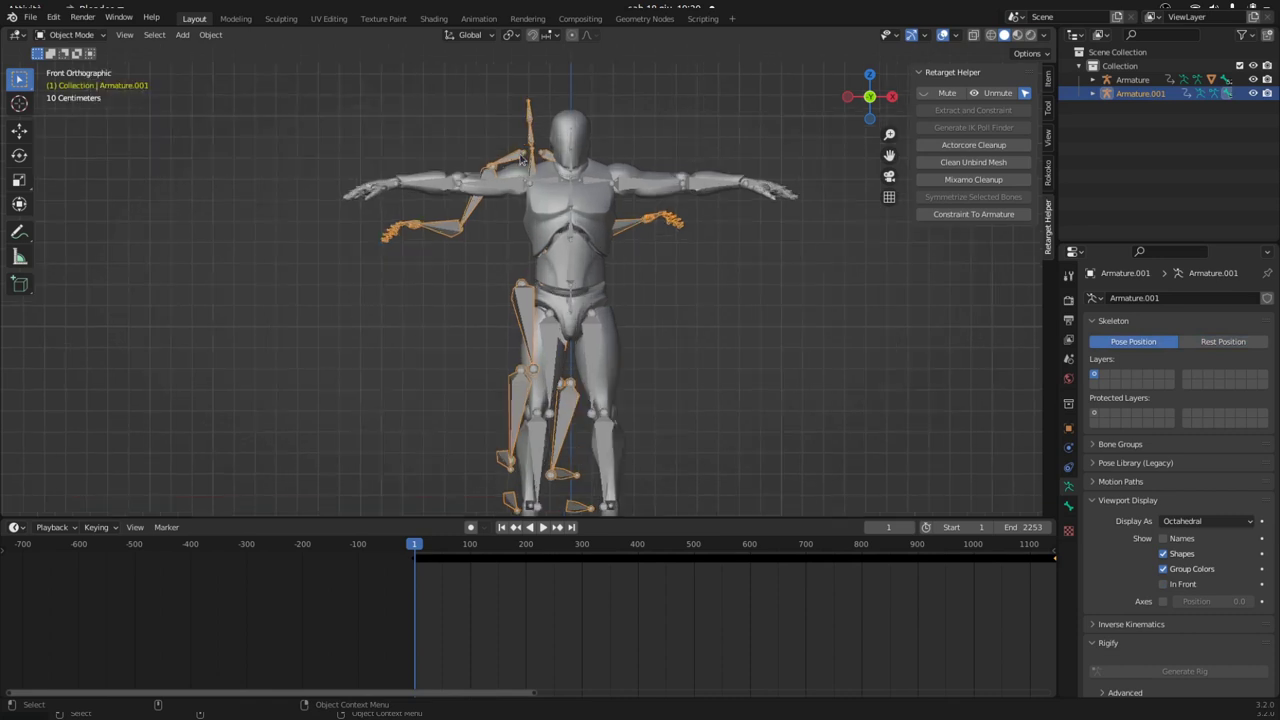
right_click(533, 100)
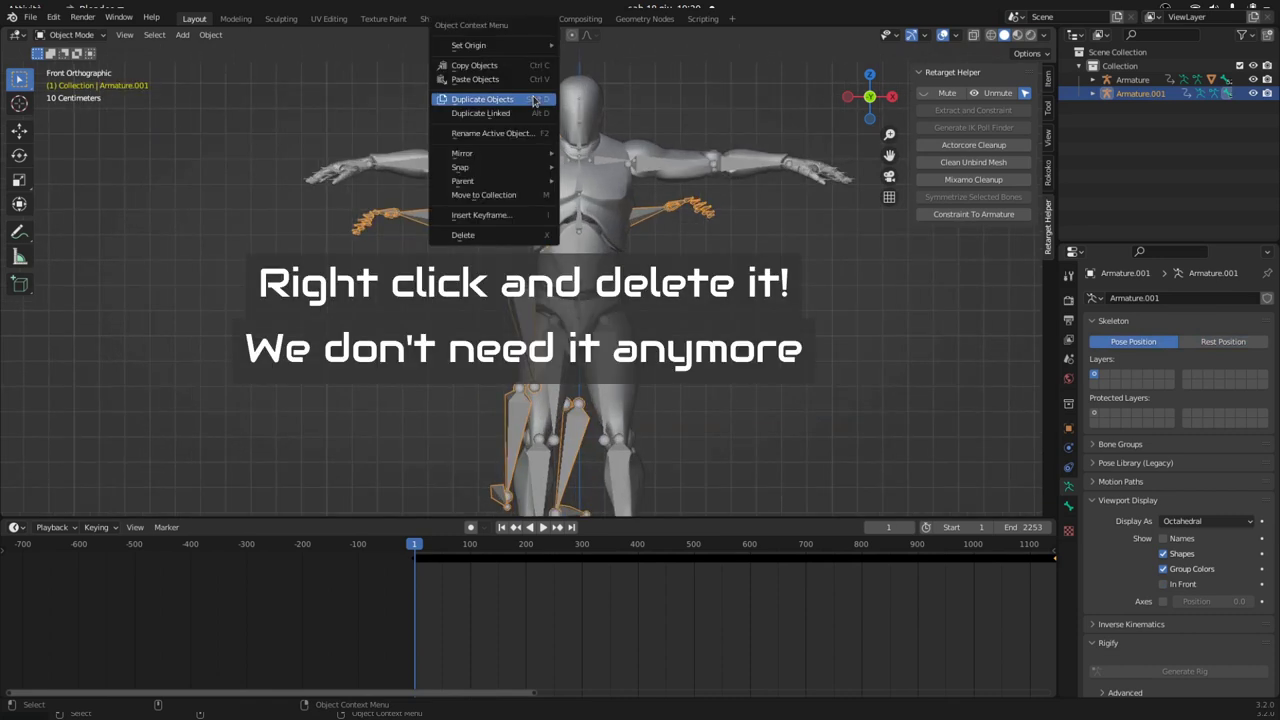
click(493, 237)
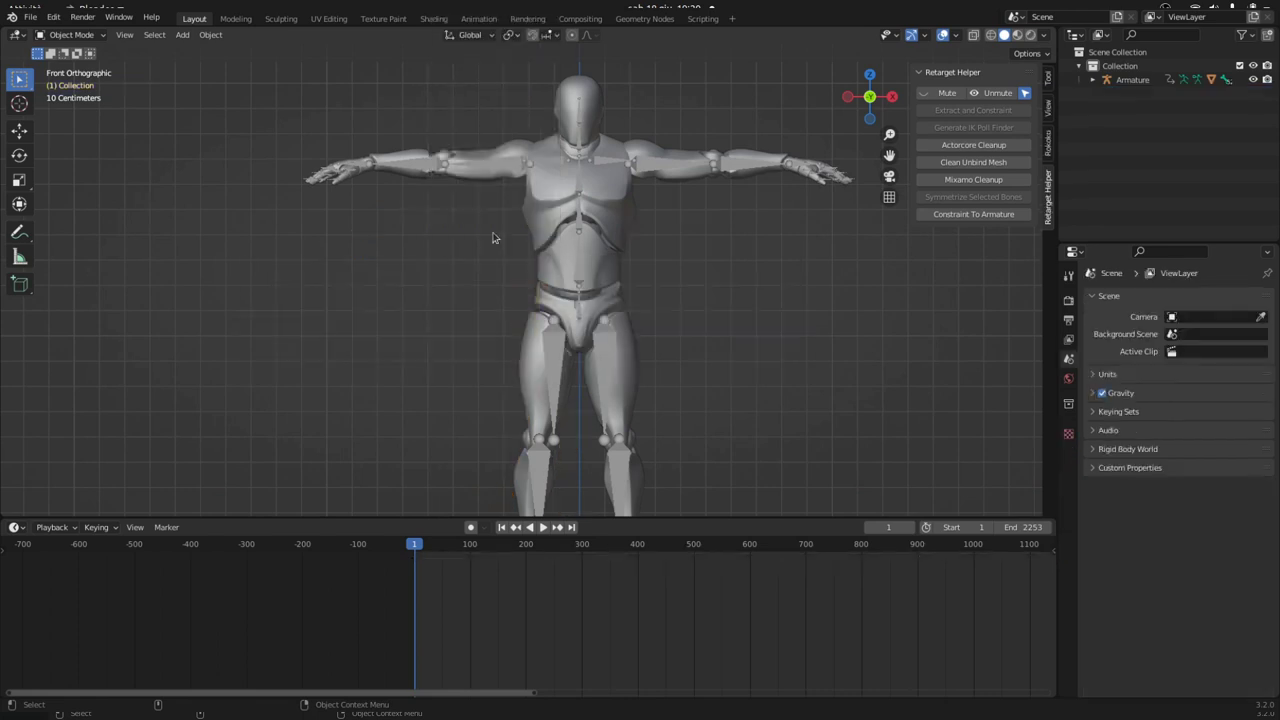
Select the remaining Armature and switch it to Pose Position.
click(579, 190)
scroll(610, 209, down, 2)
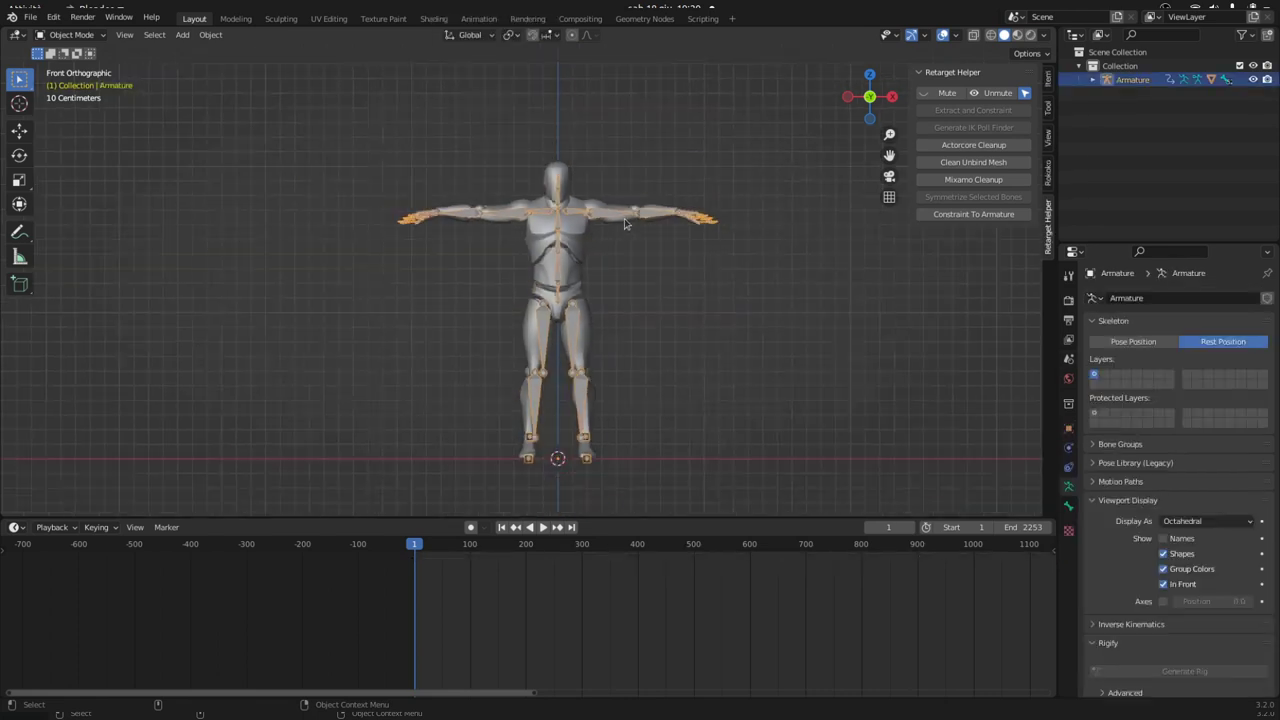
click(1133, 341)
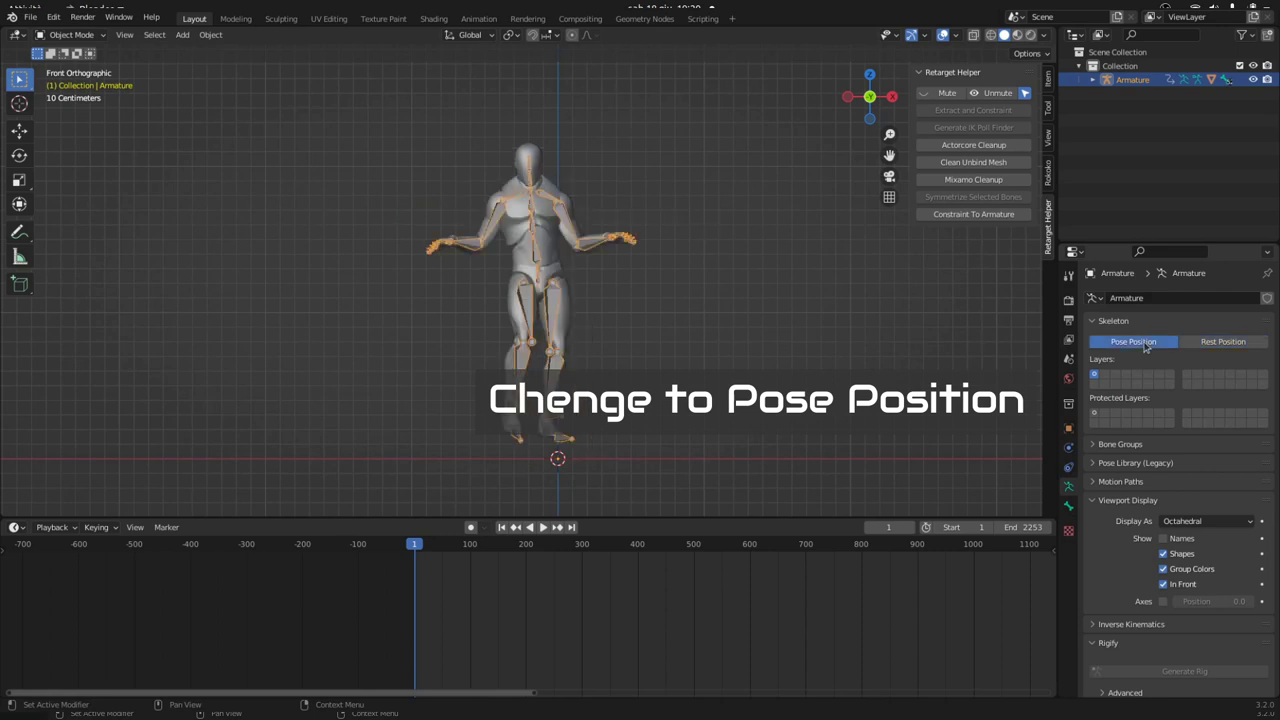
Play and scrub the baked dance to about frame 493, then return to Rest Position.
key(space)
drag(447, 549, 690, 576)
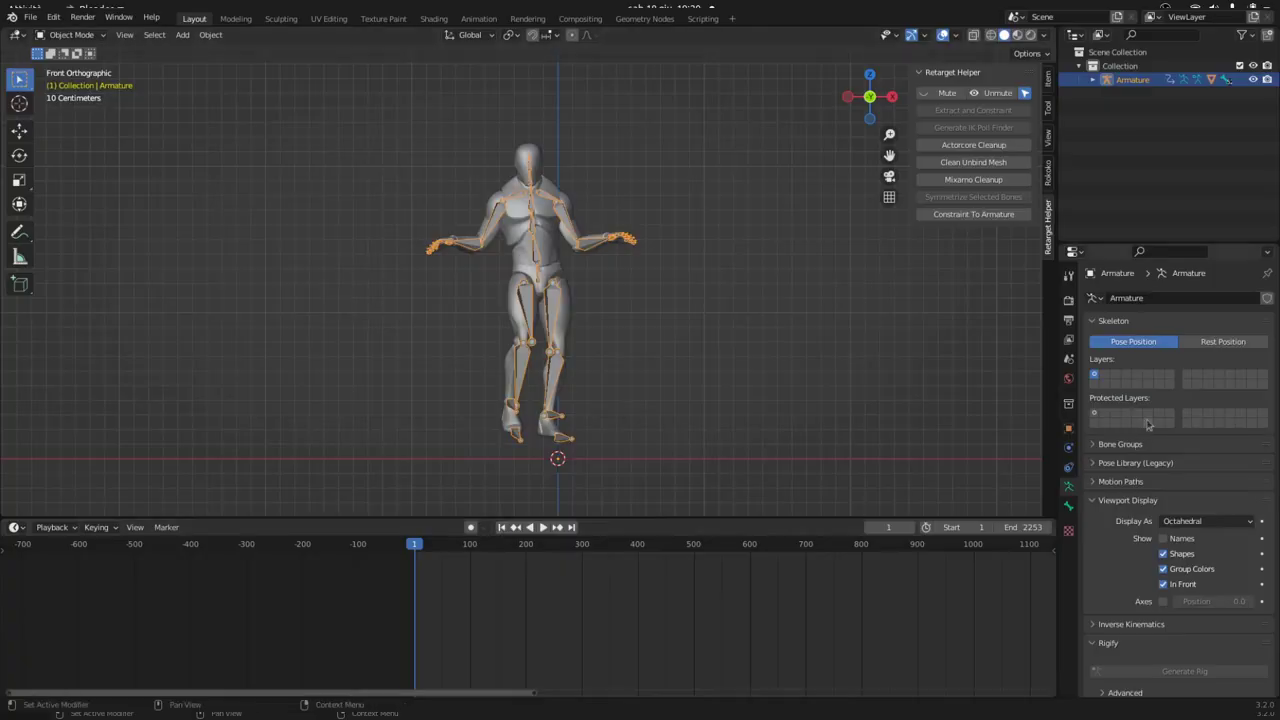
click(1224, 342)
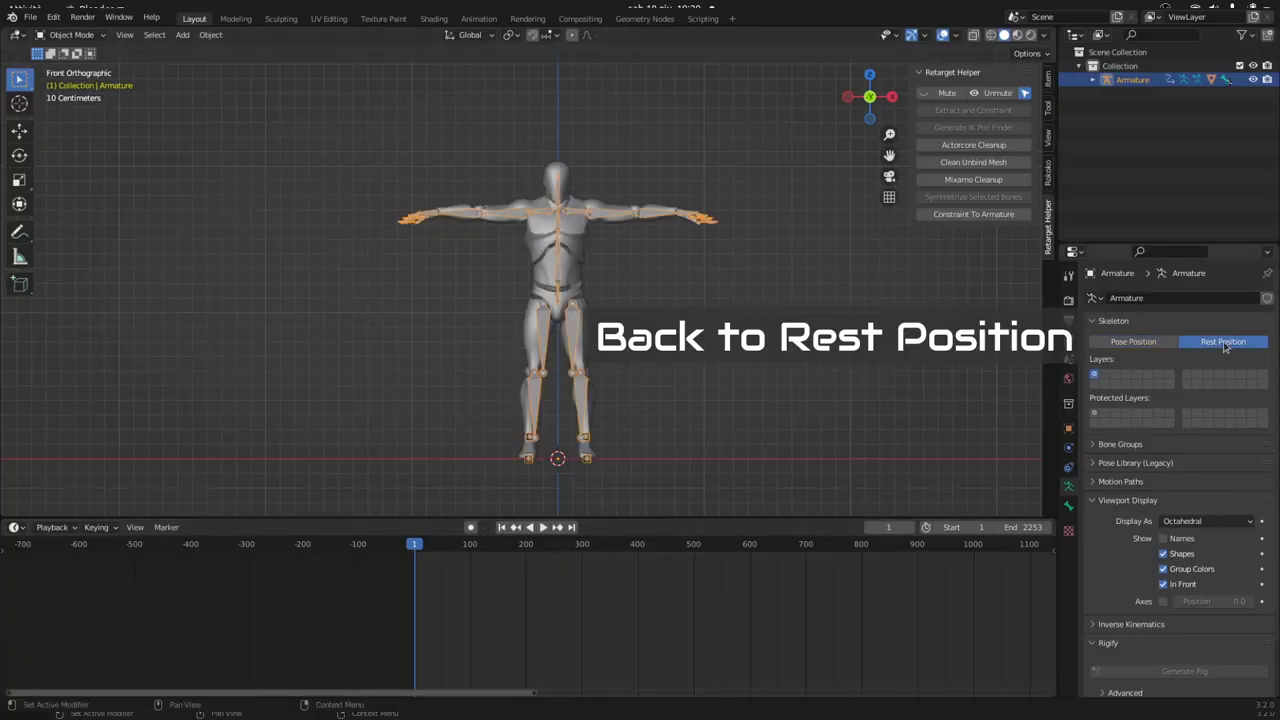
click(31, 19)
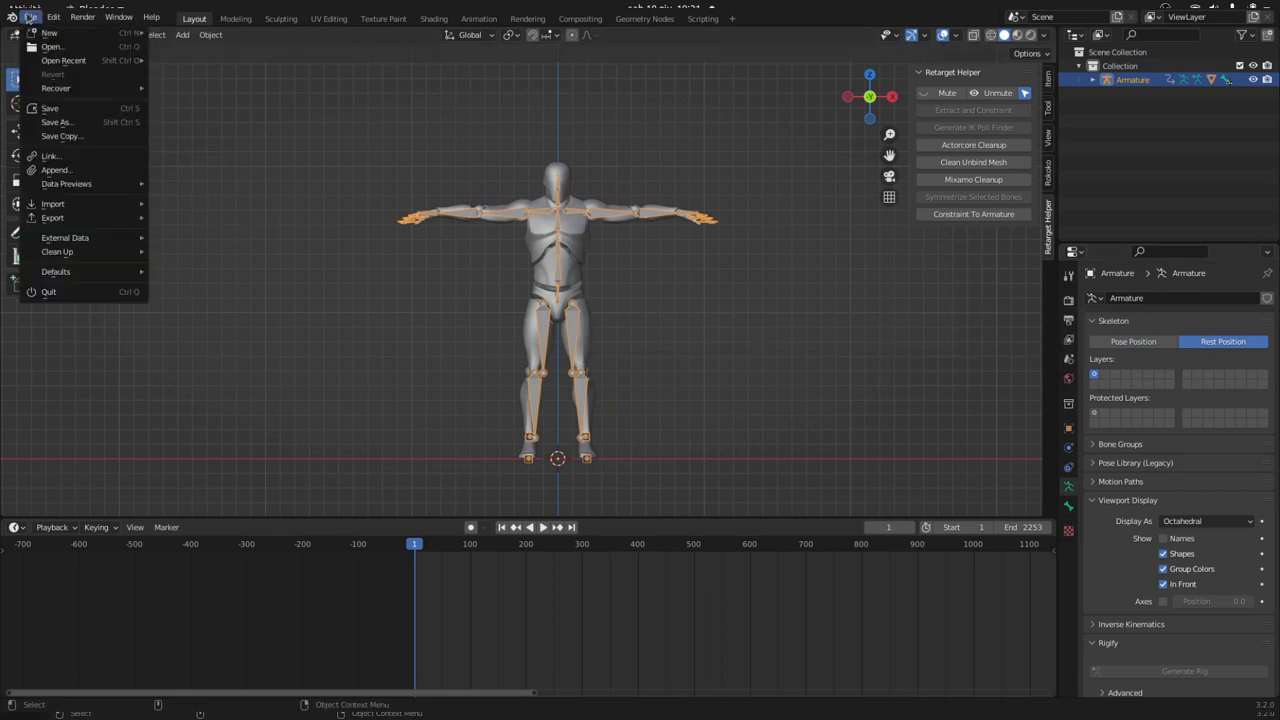
mouse_move(53, 204)
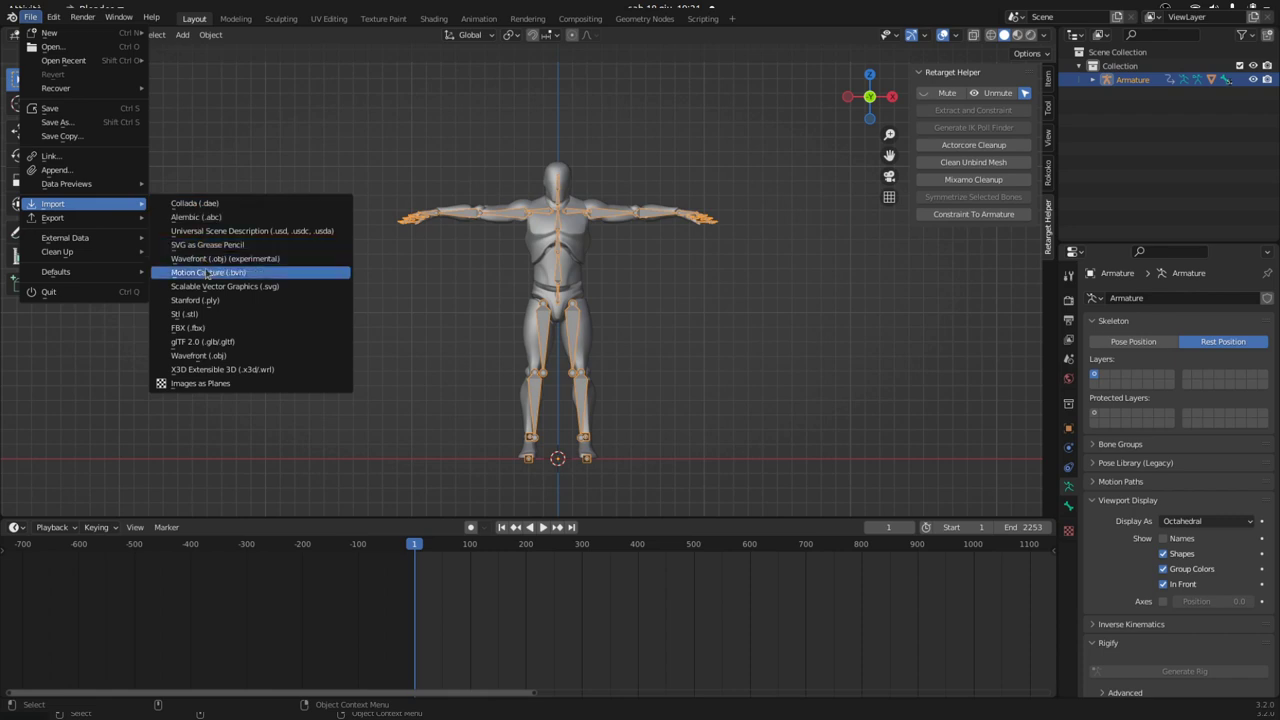
Import the winged character's .glb file as glTF 2.0.
click(297, 342)
click(501, 389)
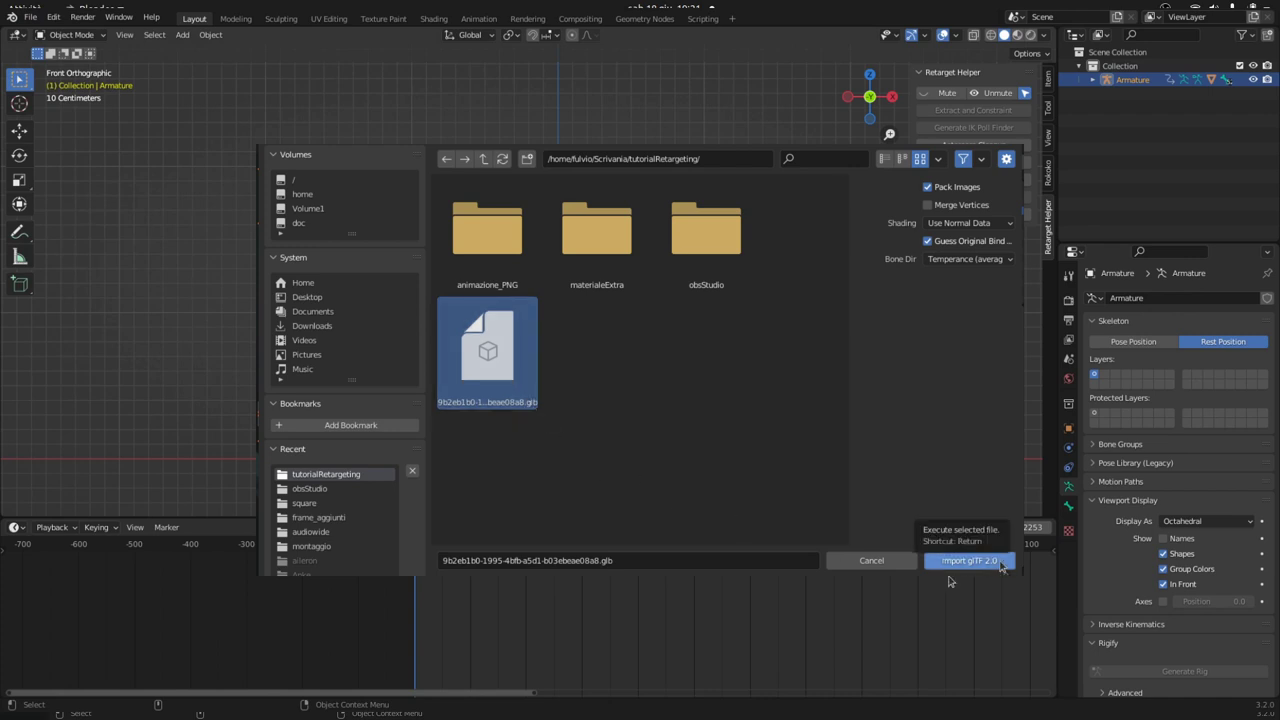
click(1000, 565)
Move the imported character along X to the mannequin's right and select its armature.
key(g)
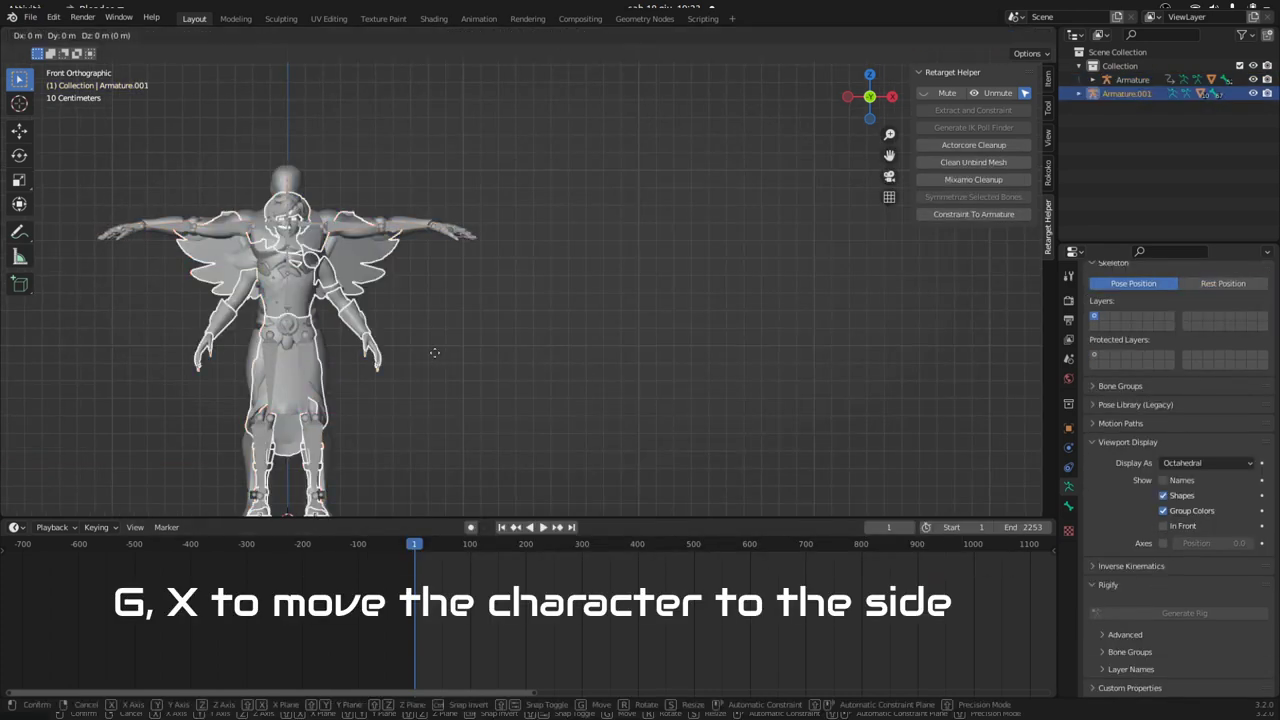
key(x)
click(780, 210)
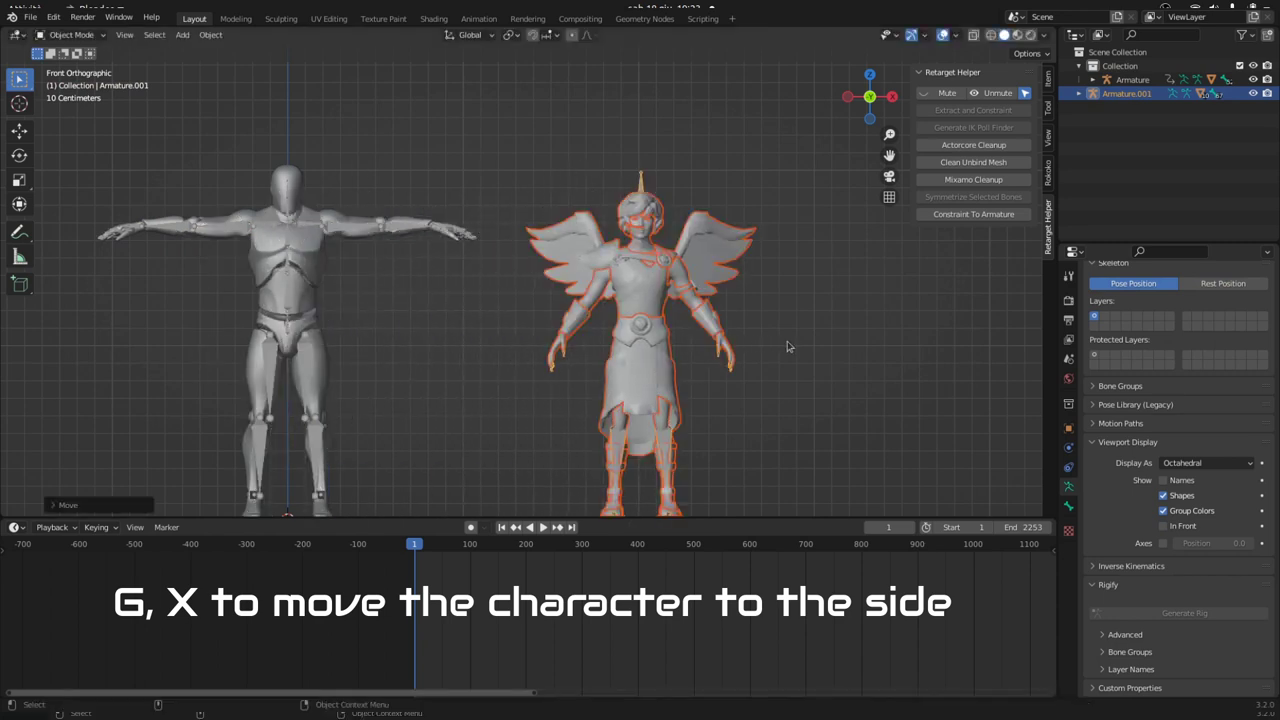
click(643, 184)
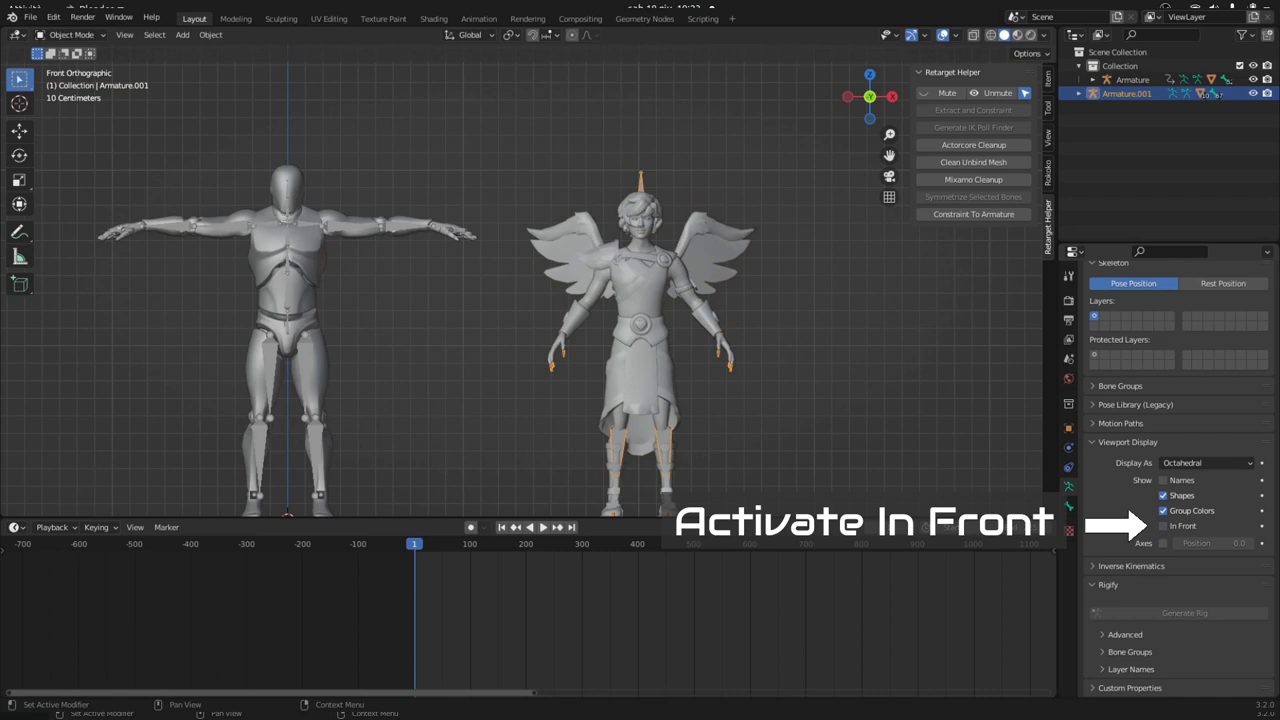
Show the bones through the mesh, switch Armature.001 to Pose Mode, and select its left arm bone.
click(1163, 526)
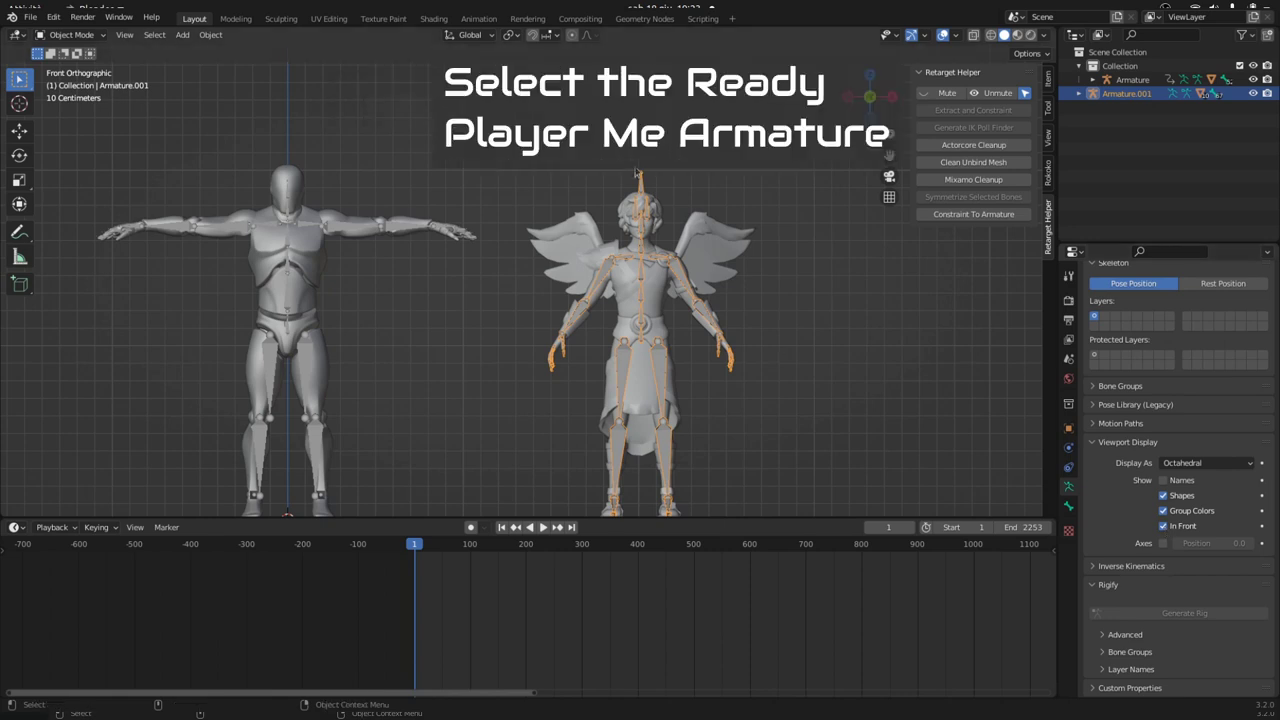
click(70, 35)
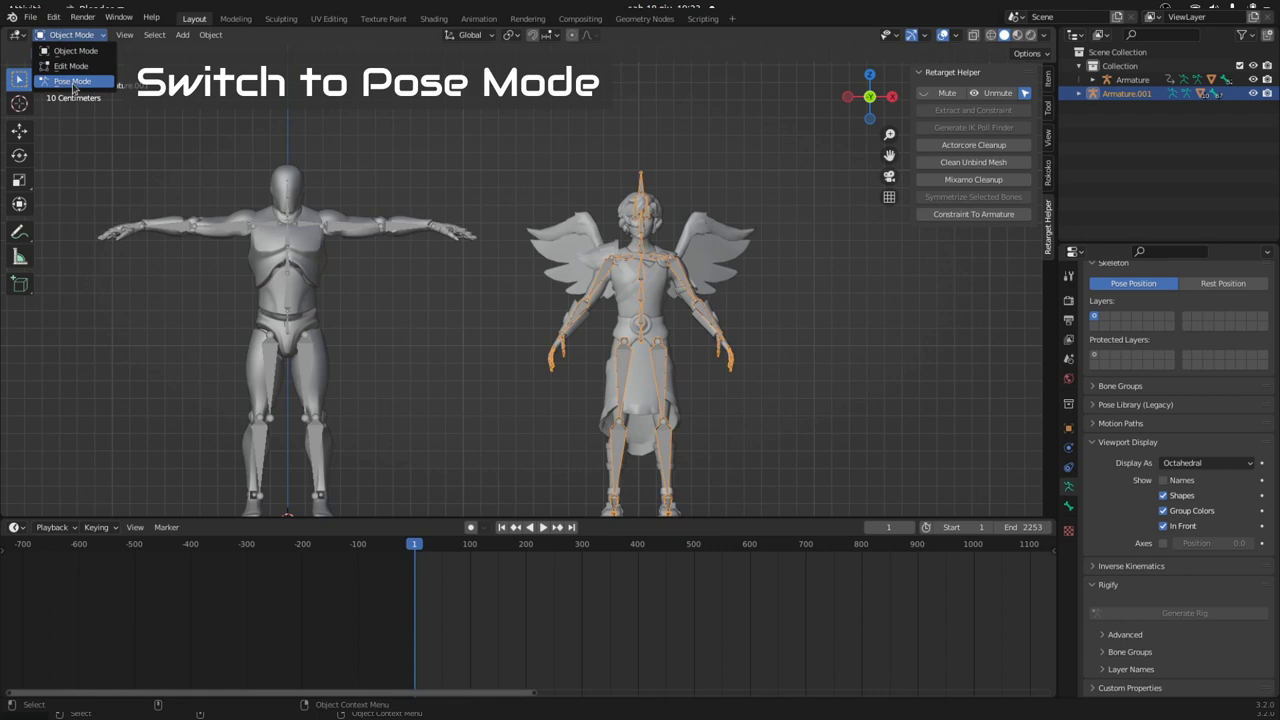
click(72, 81)
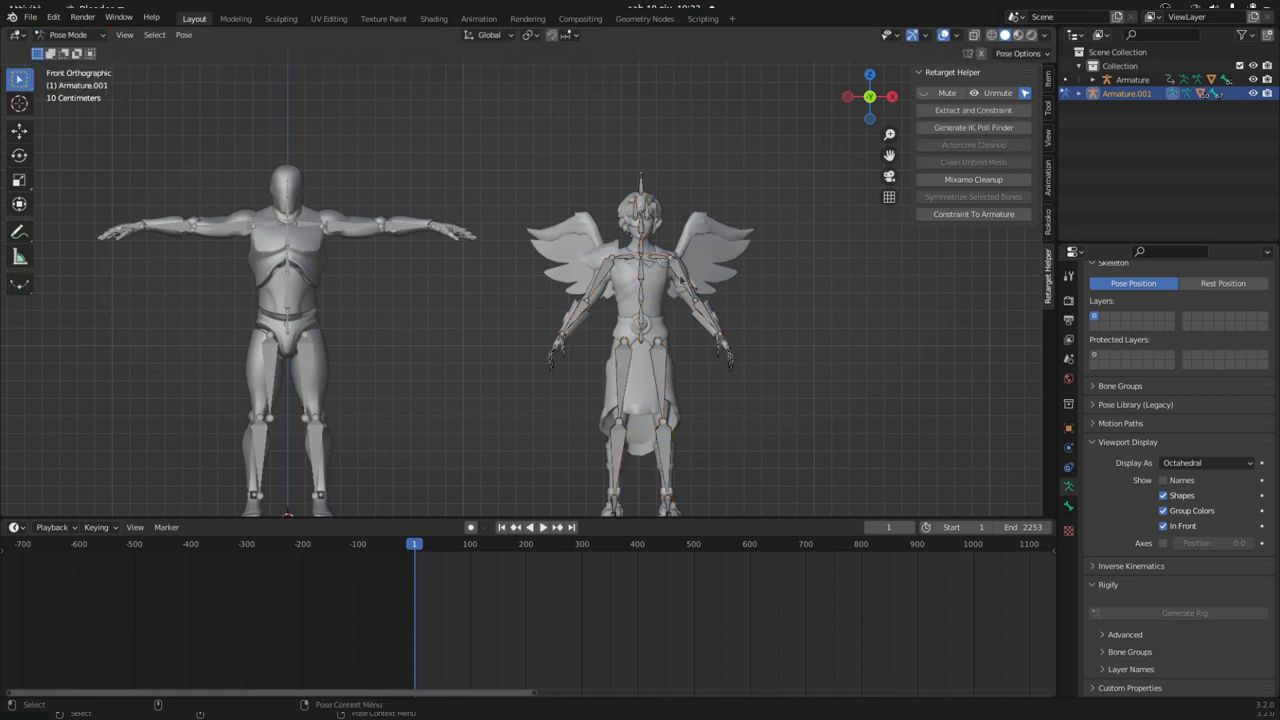
click(680, 280)
Rotate the LeftArm bone by -55 degrees so the left arm is level.
shift+middle_drag(798, 310, 749, 297)
scroll(749, 297, up, 4)
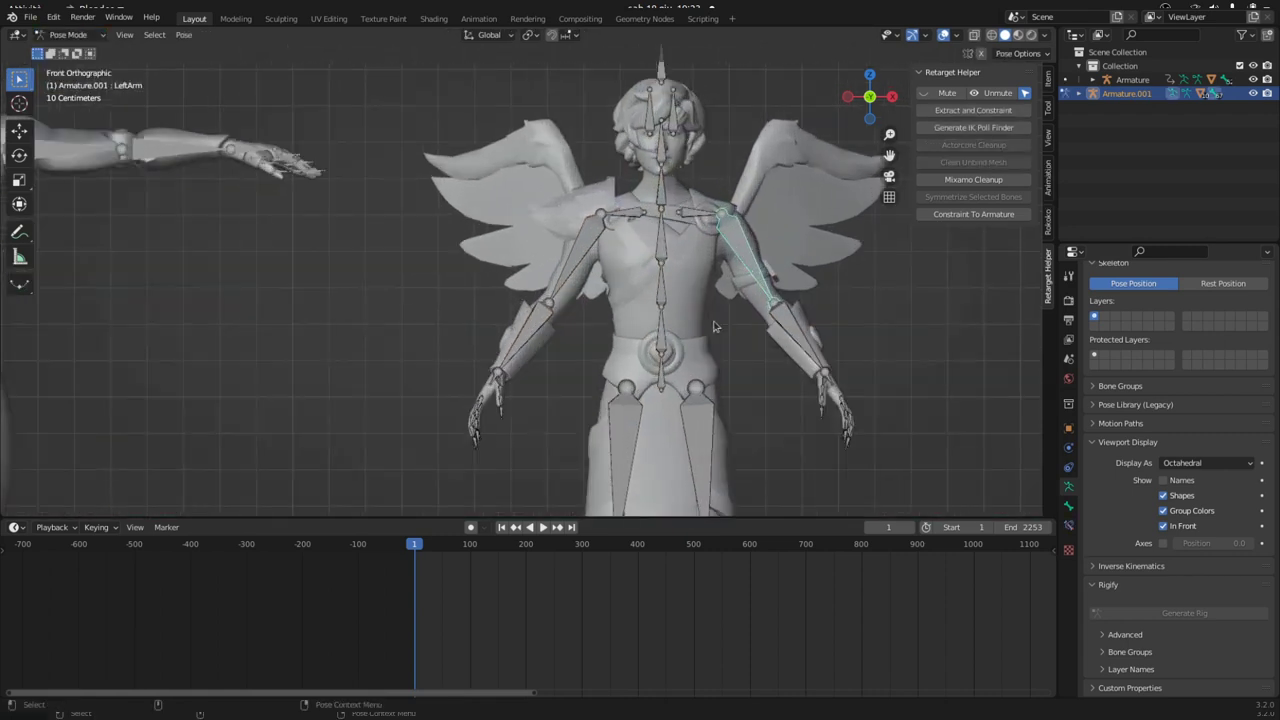
scroll(594, 353, down, 1)
scroll(594, 353, down, 1)
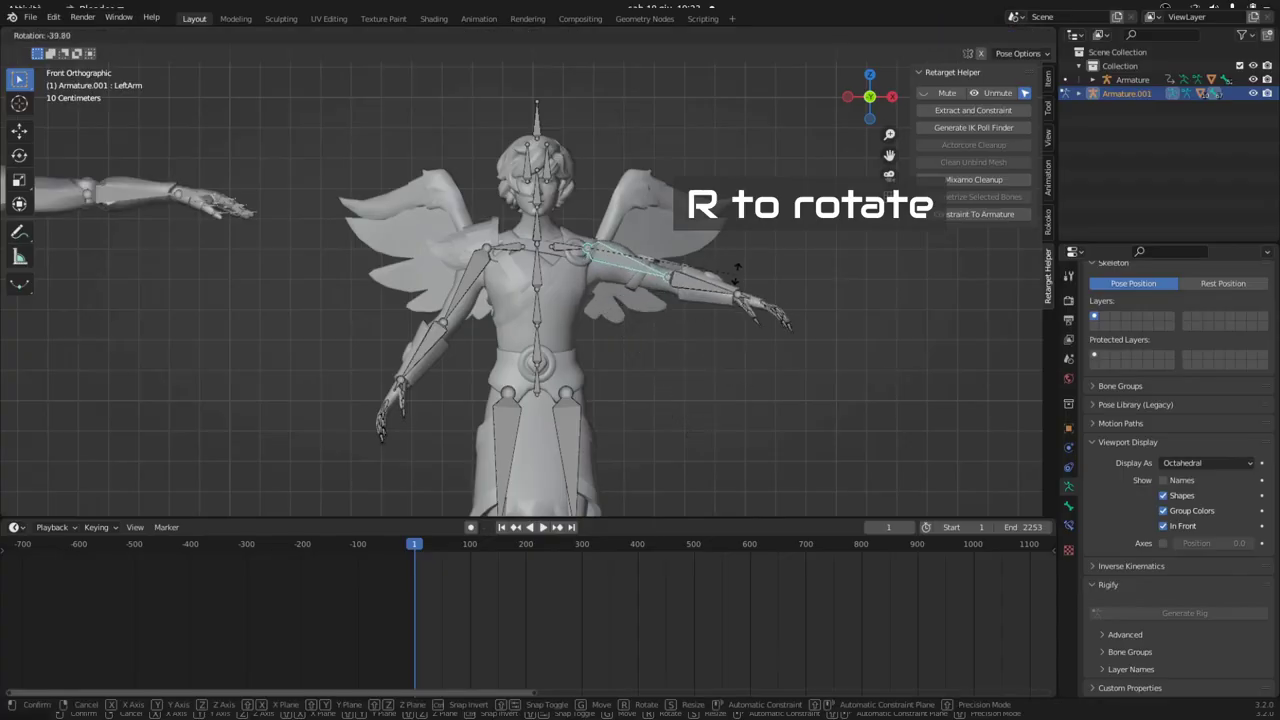
text(-55)
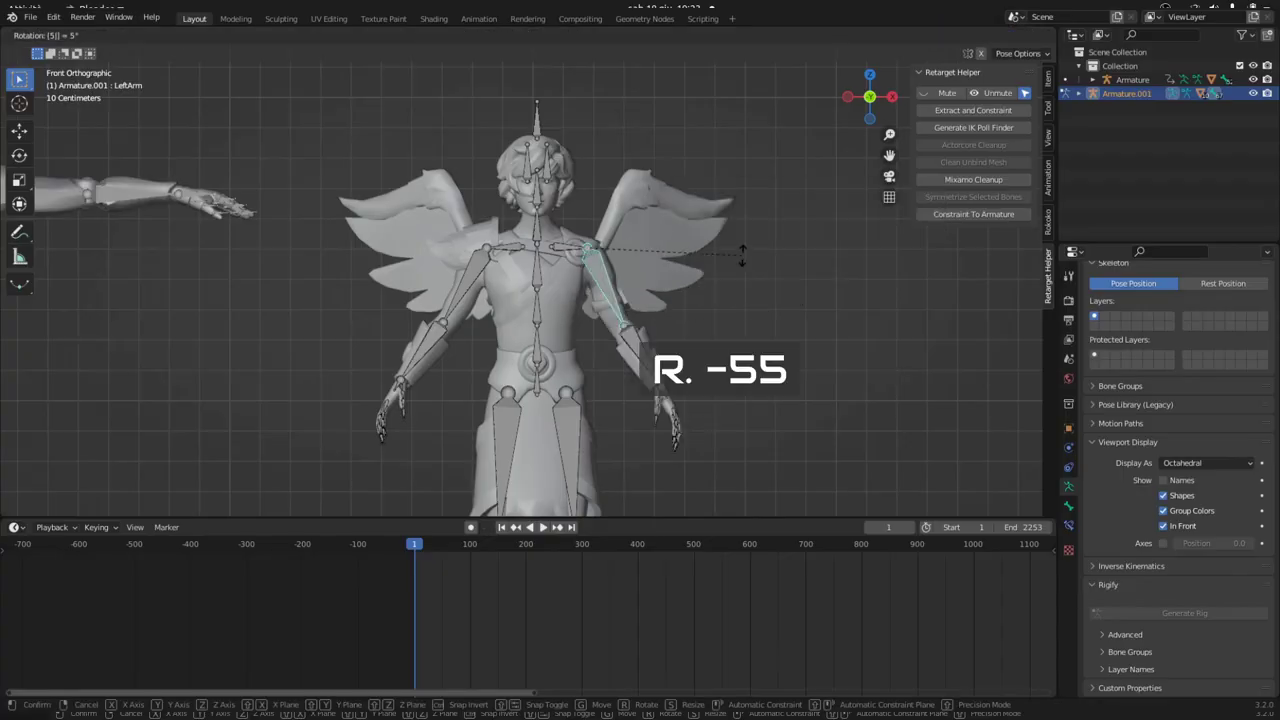
text(5)
text(-)
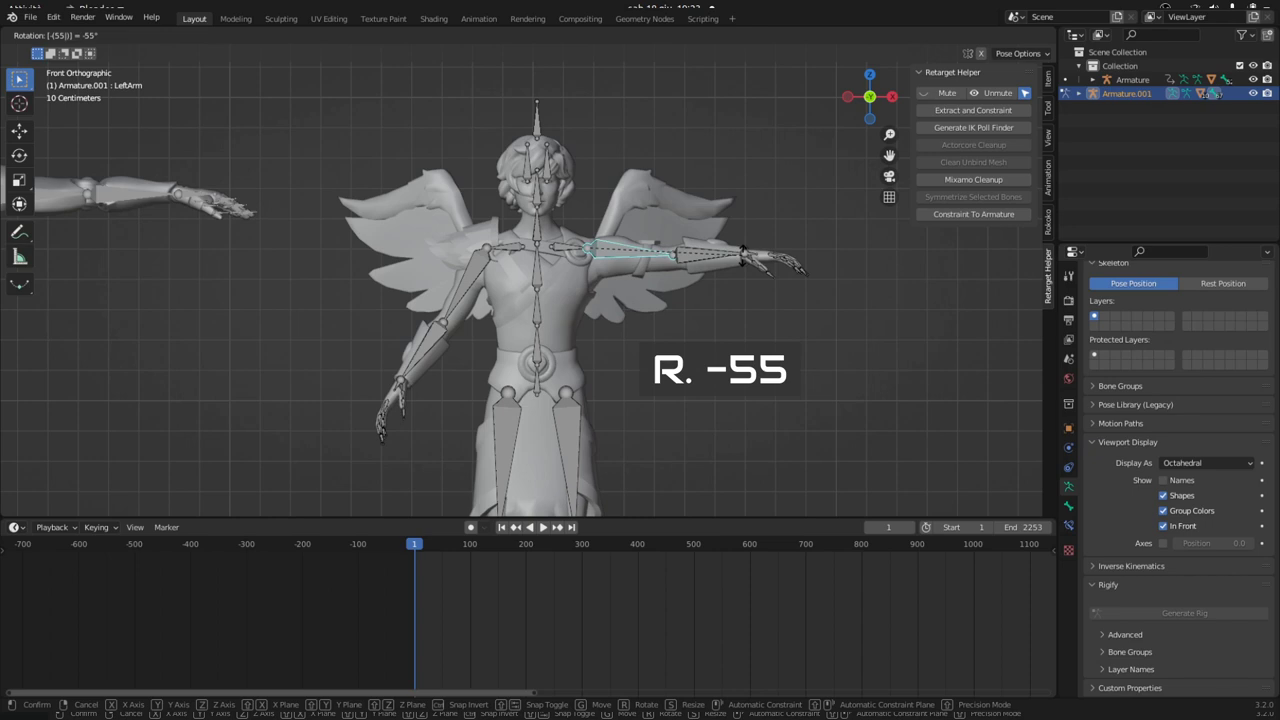
key(Return)
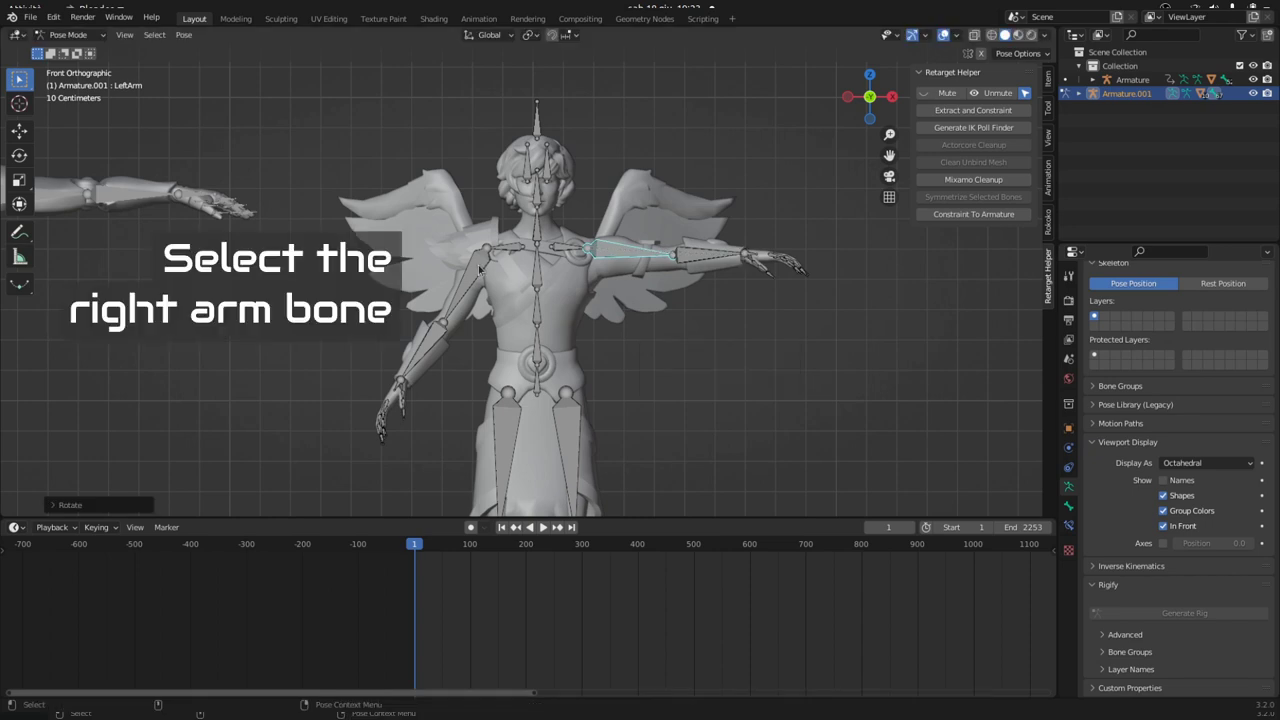
Rotate the RightArm bone by 55 degrees to complete the T-pose.
click(480, 265)
text(r55)
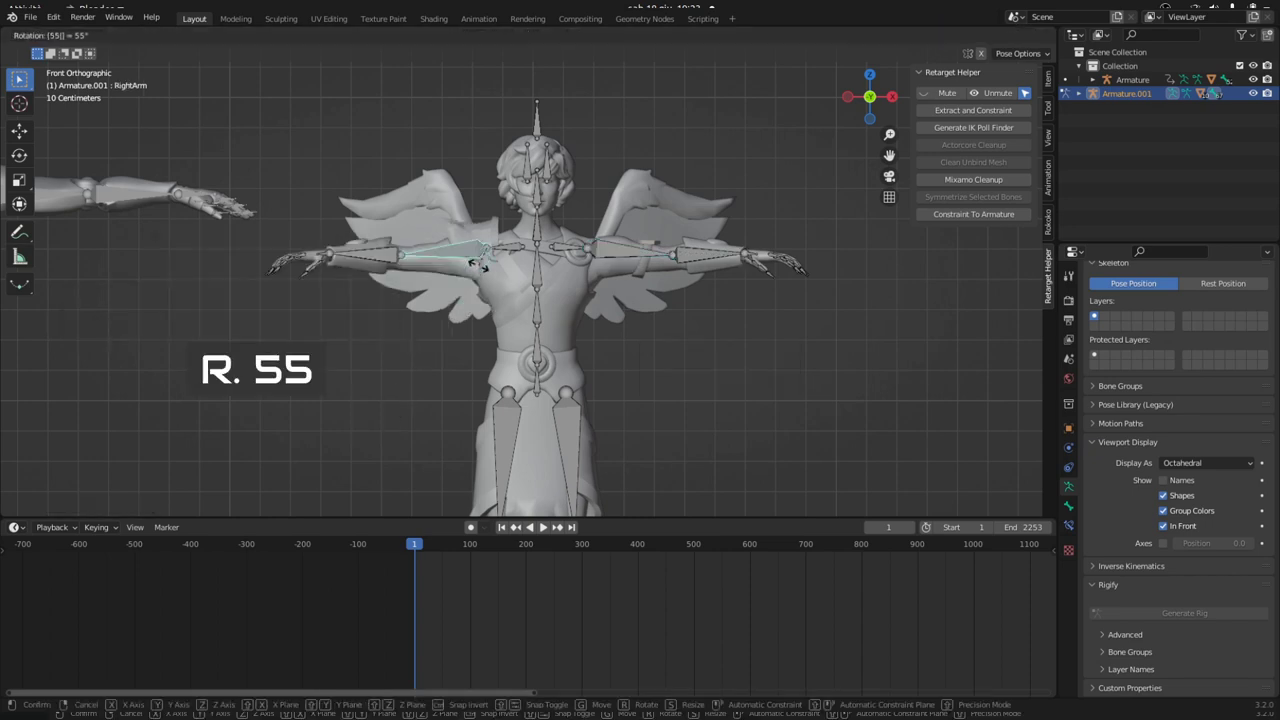
key(Return)
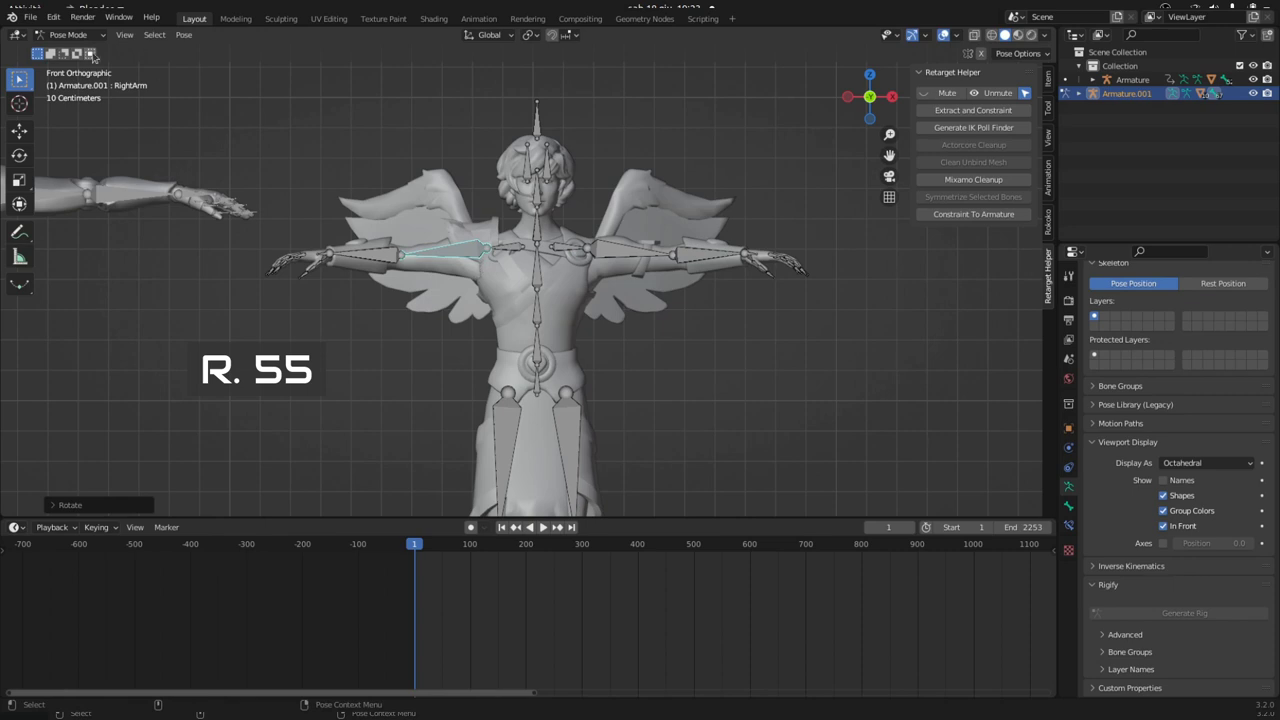
click(87, 37)
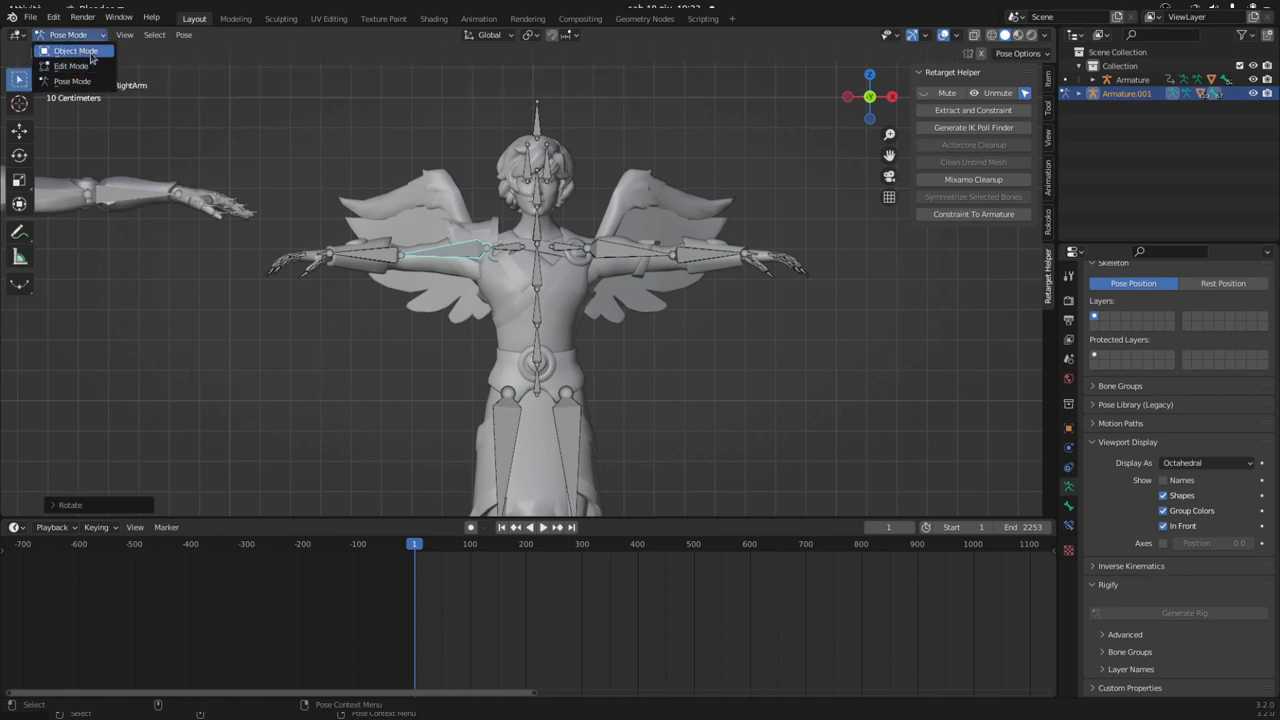
Back in Object Mode, duplicate the Armature modifier on Wolf3D_Outfit_Top.
click(90, 56)
click(566, 296)
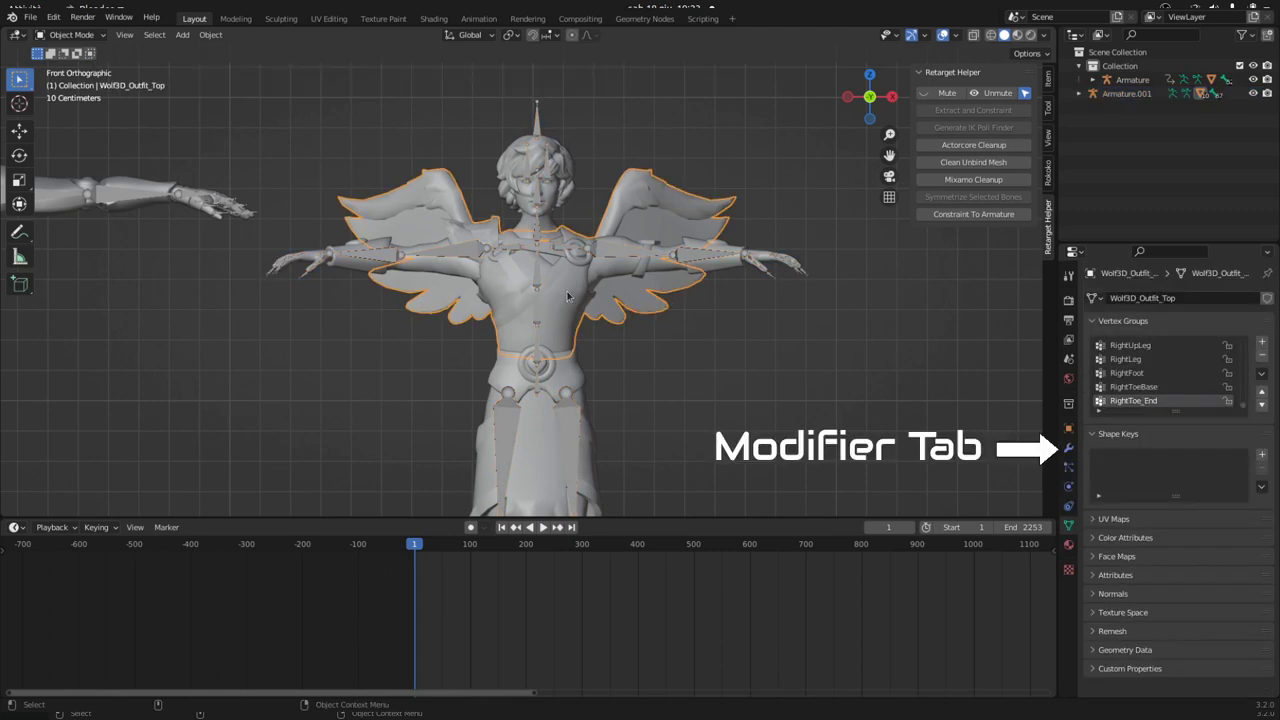
click(1068, 447)
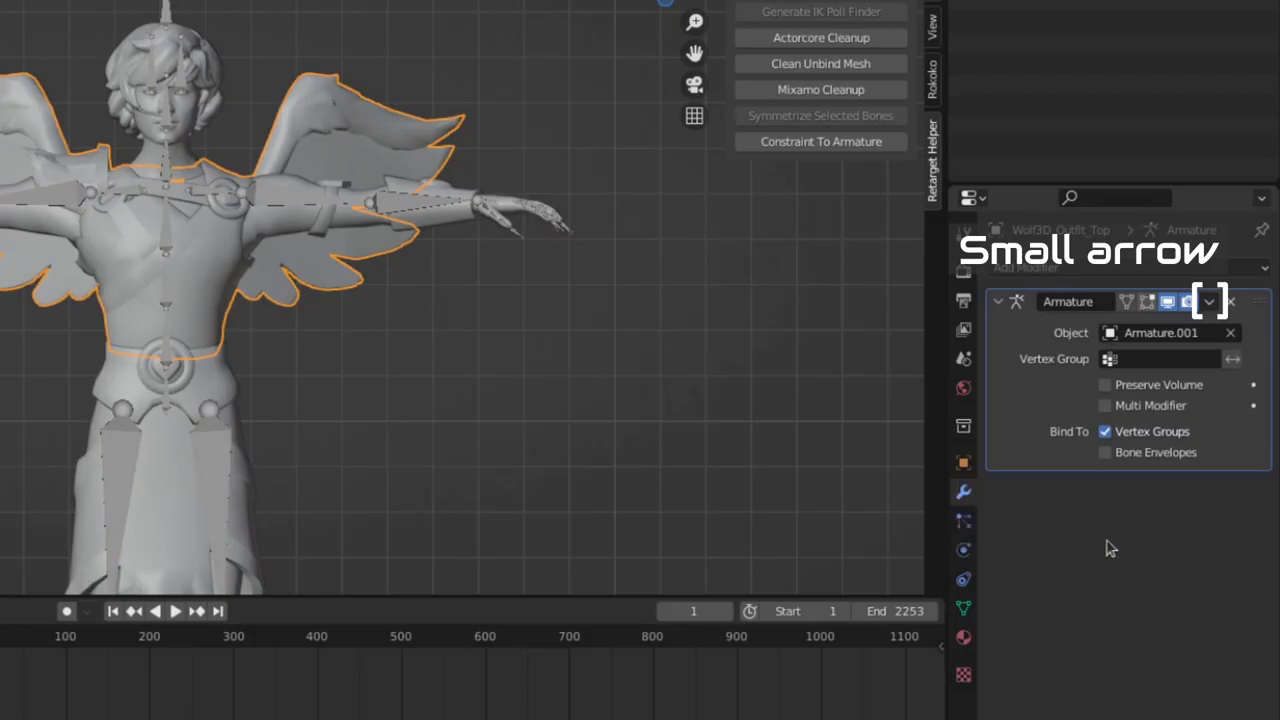
click(1210, 302)
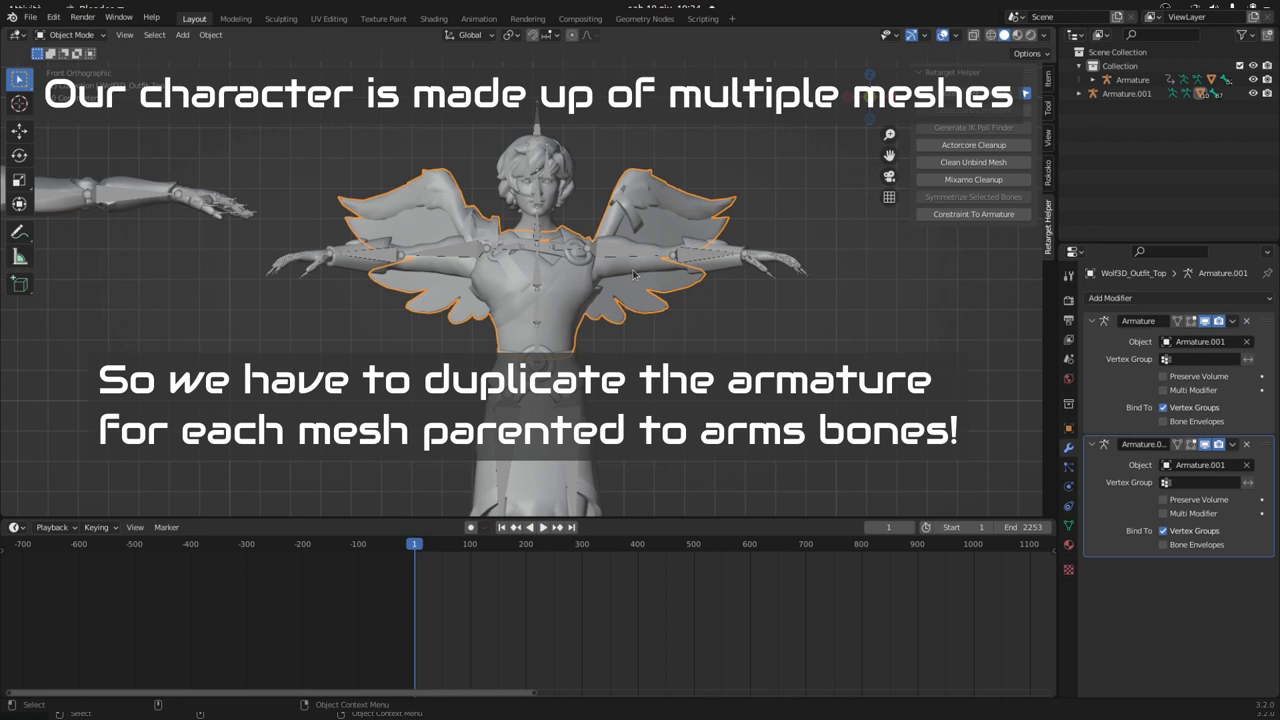
Duplicate the Armature modifier on Wolf3D_Body and Wolf3D_Outfit_Bottom too.
click(633, 273)
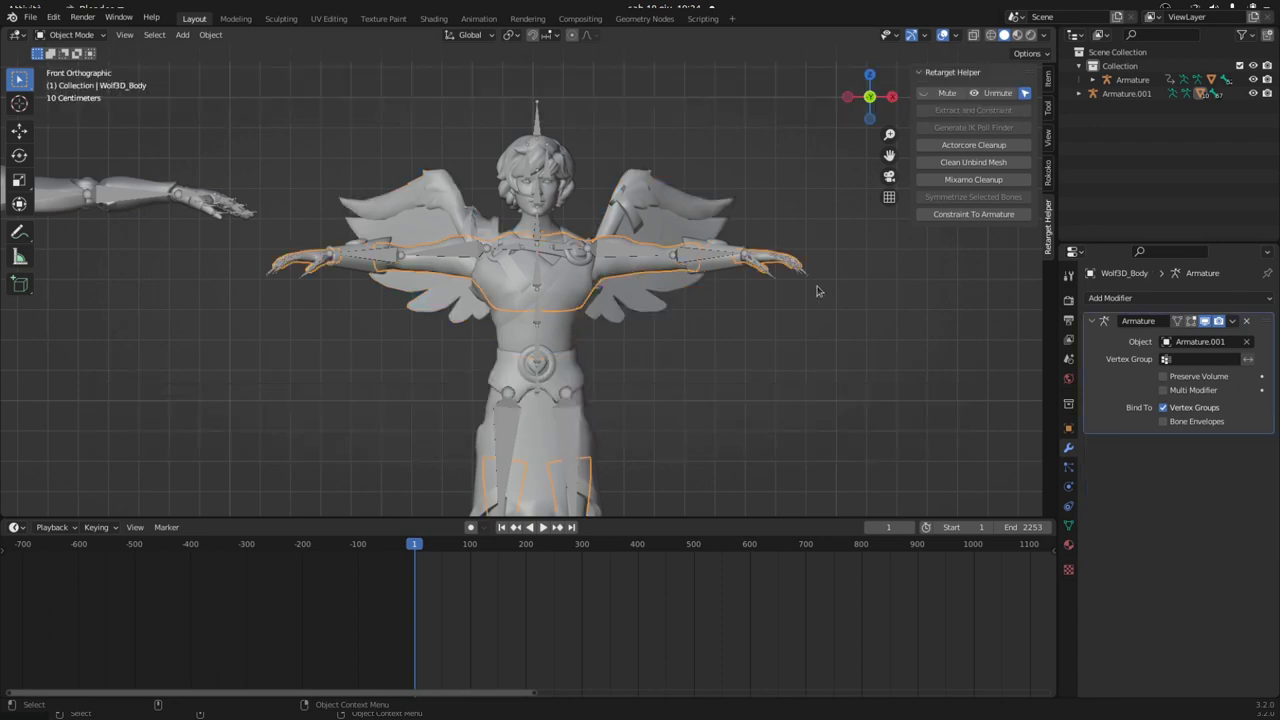
click(1232, 321)
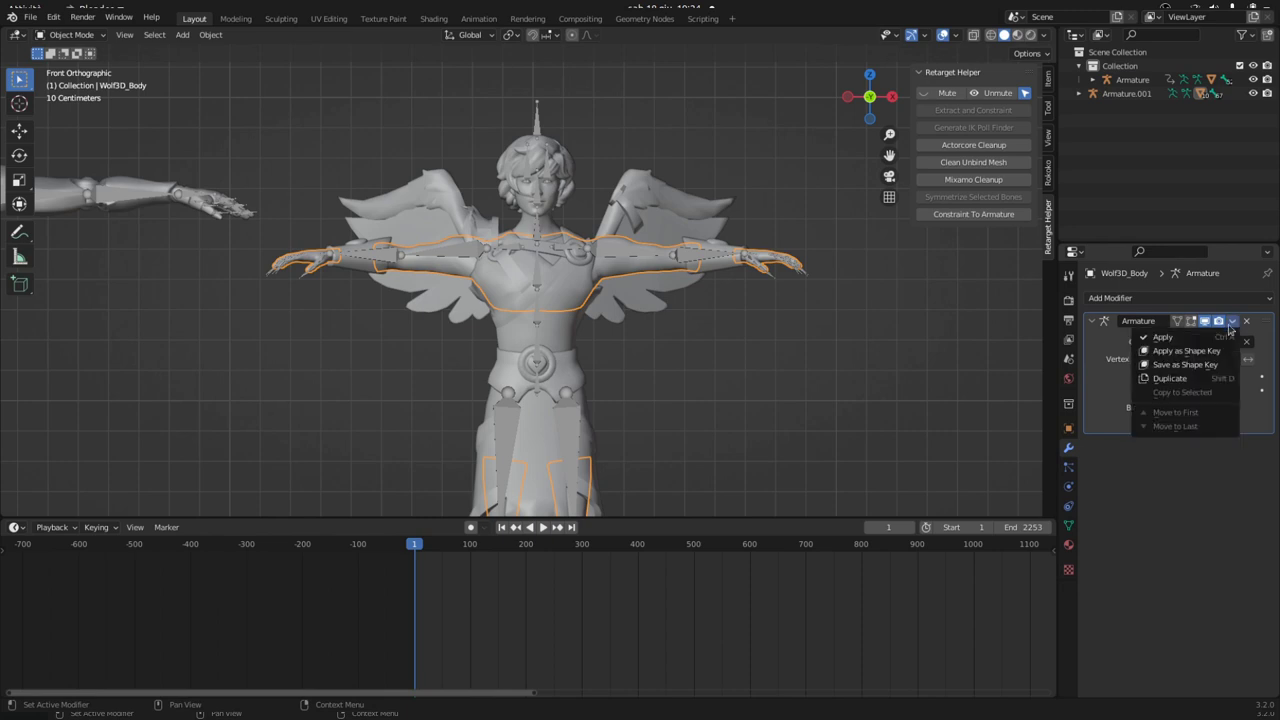
click(1194, 385)
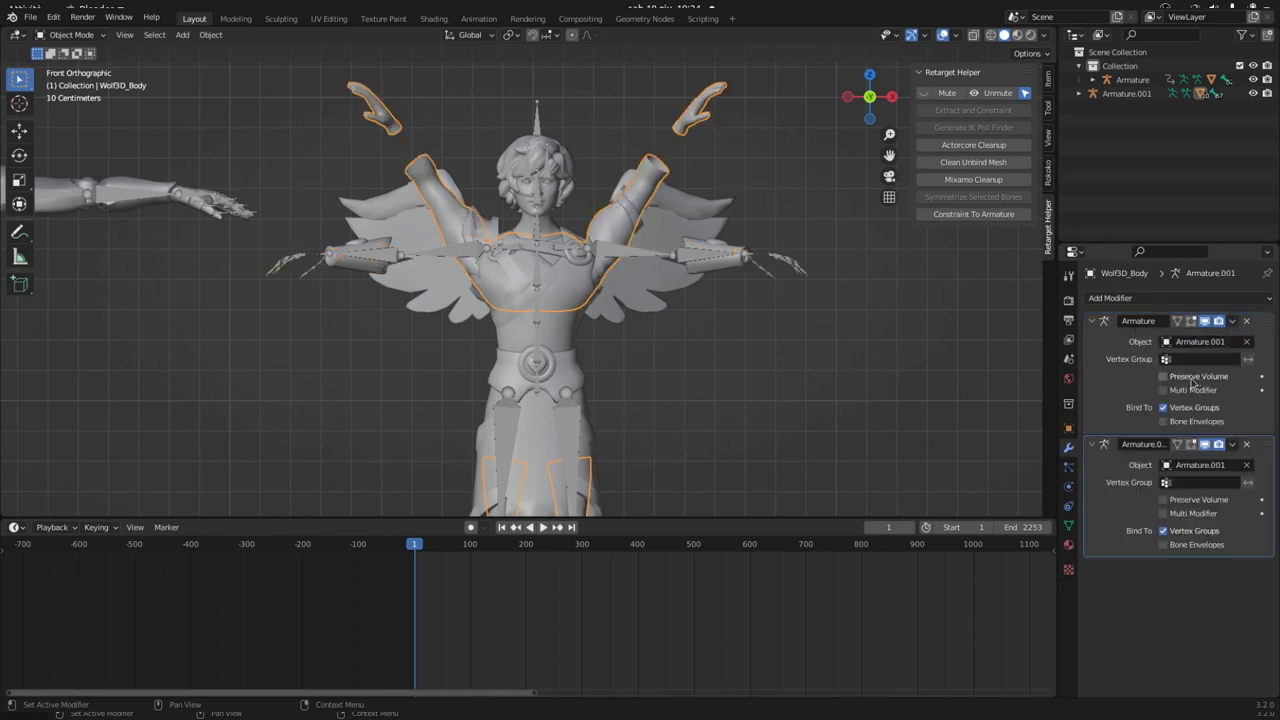
click(731, 272)
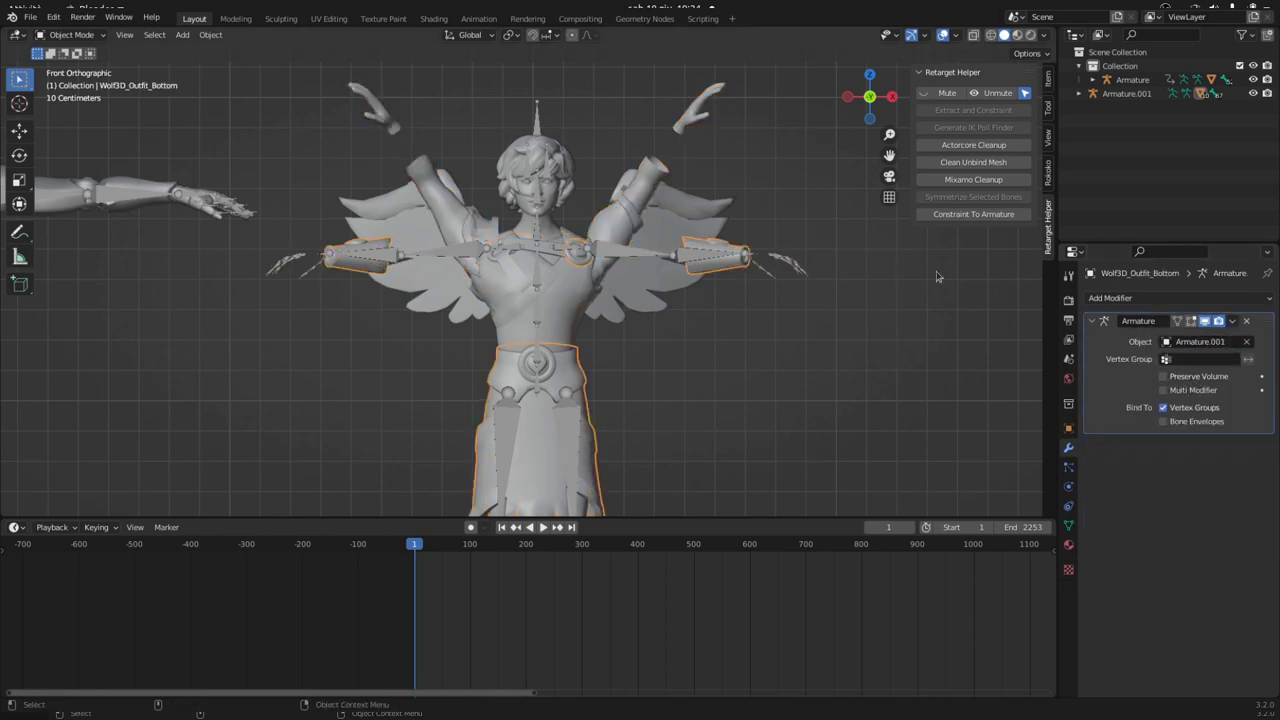
click(1233, 321)
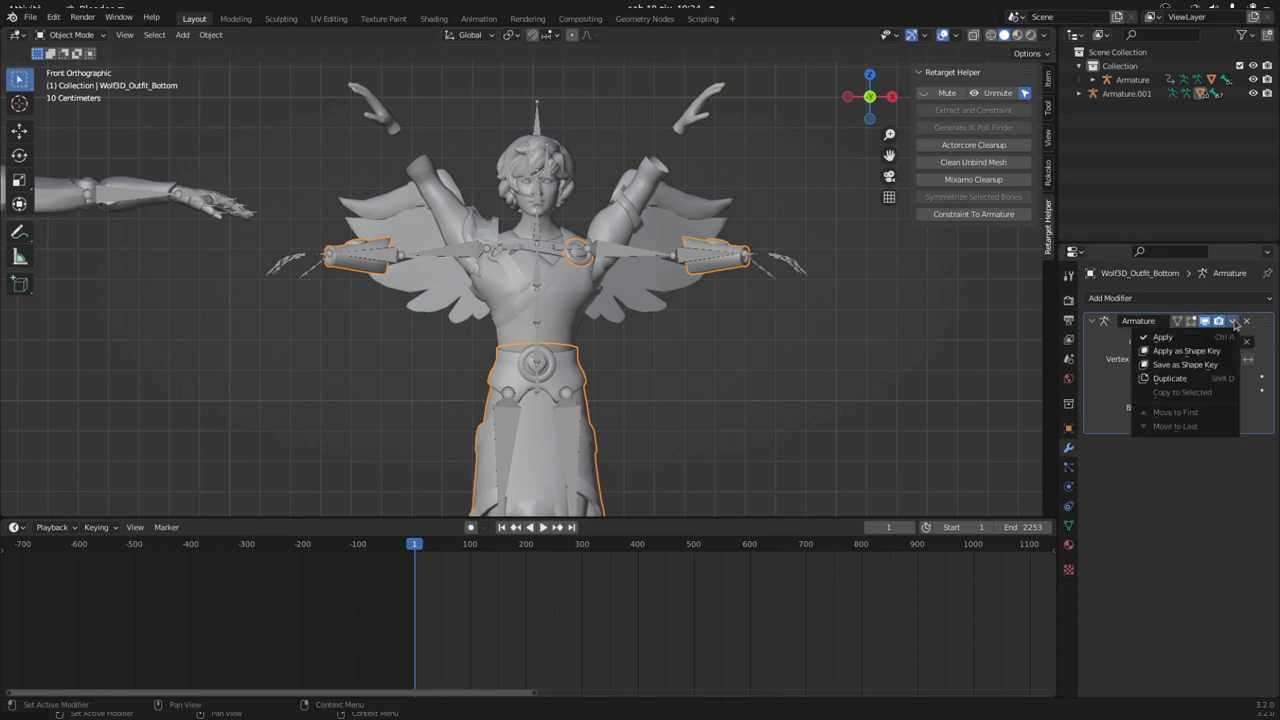
click(1186, 379)
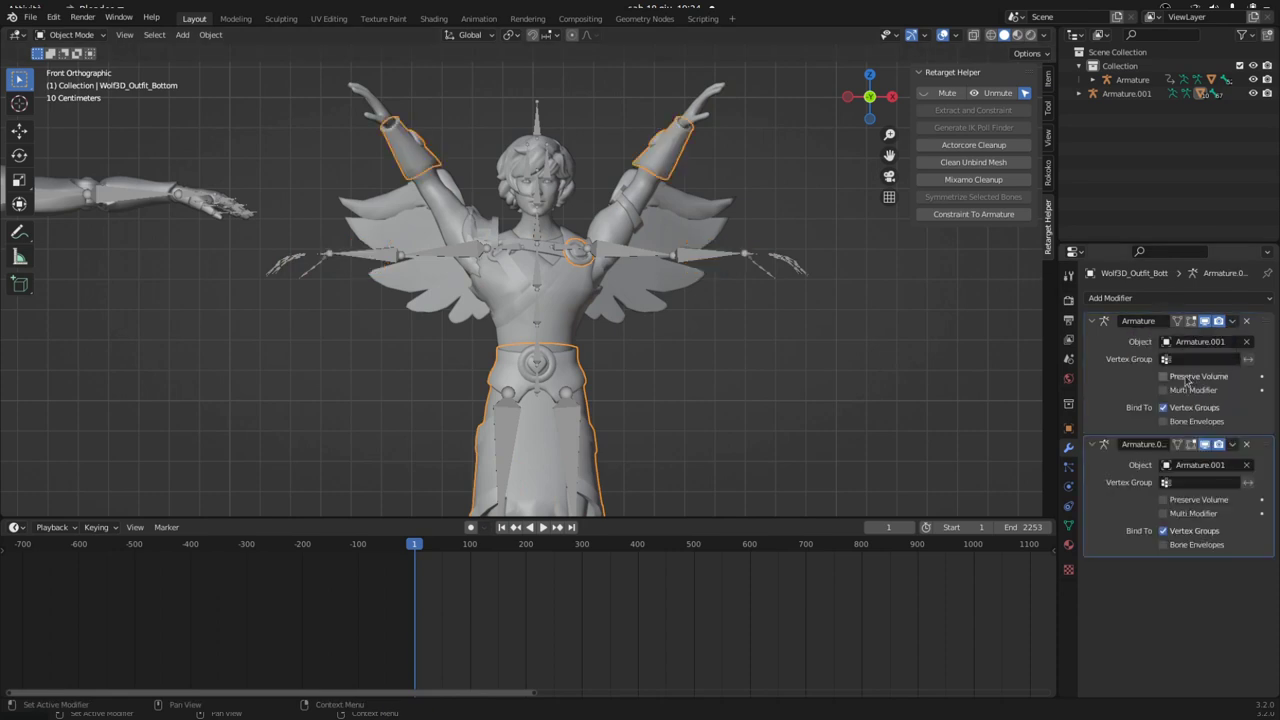
mouse_move(886, 330)
middle_down()
mouse_move(605, 350)
mouse_move(802, 357)
mouse_move(869, 331)
middle_up()
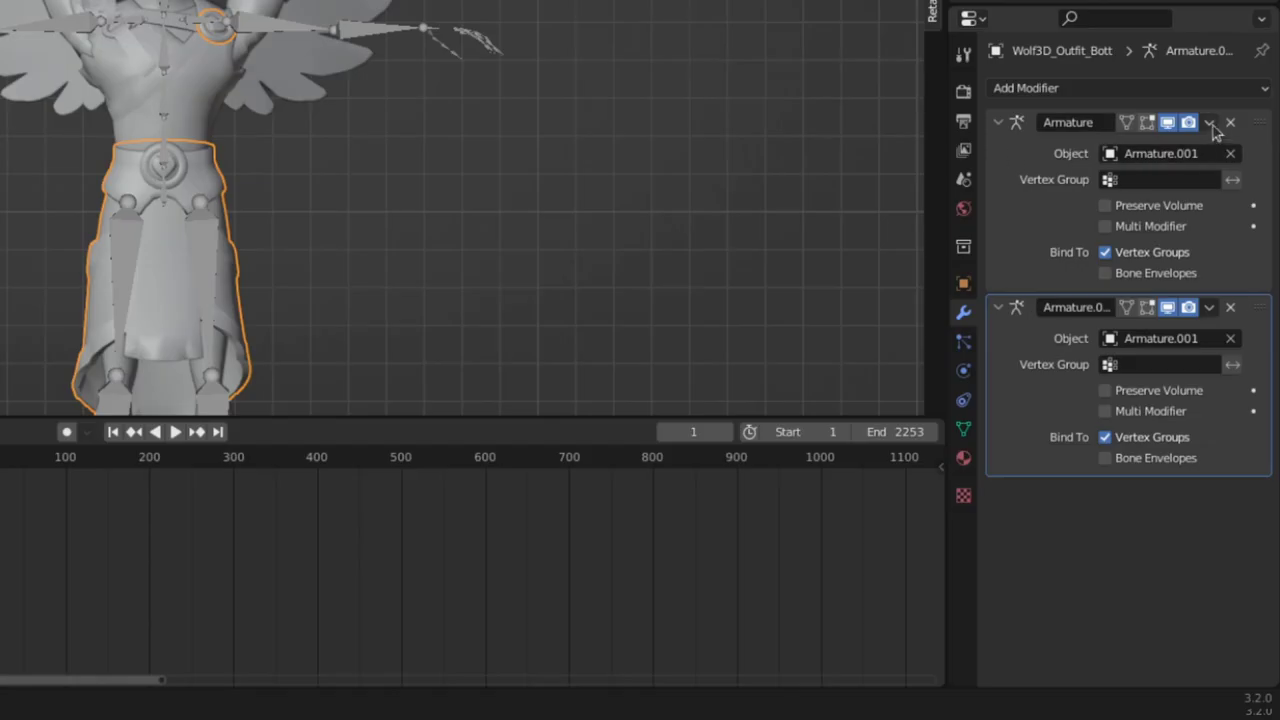
Apply the first Armature modifier on Wolf3D_Outfit_Bottom and Wolf3D_Body.
click(1232, 321)
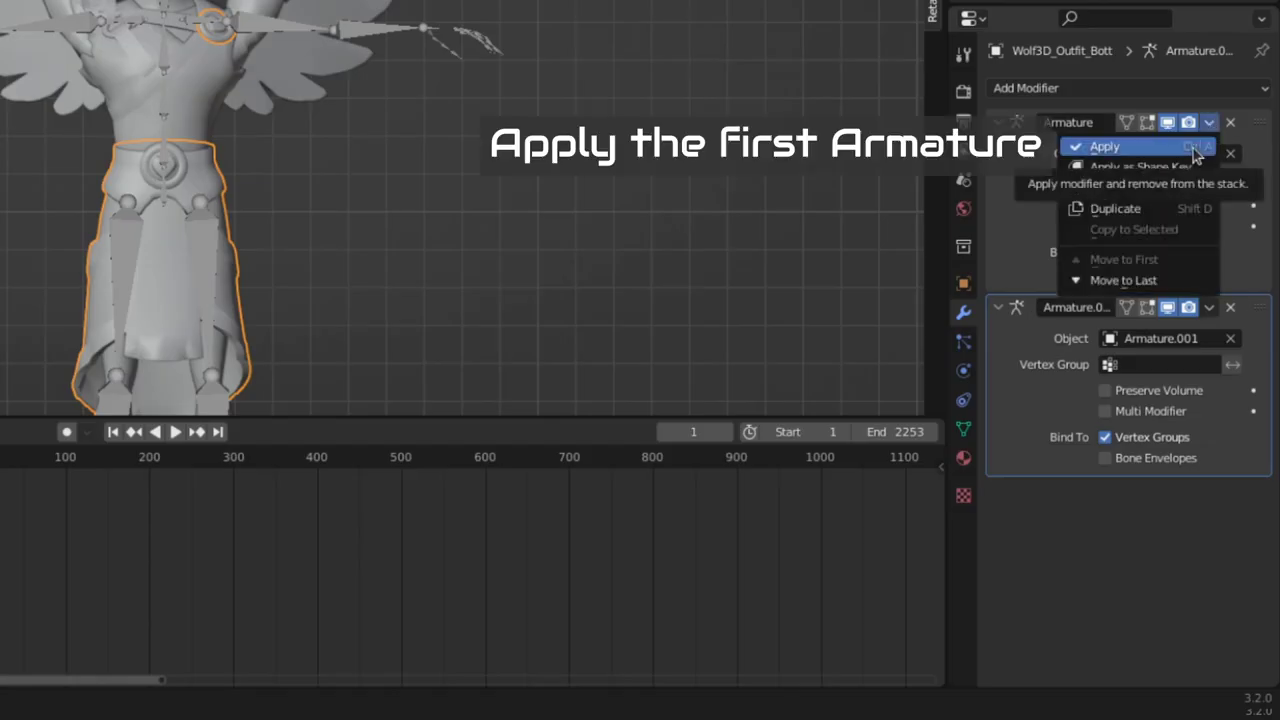
click(1193, 148)
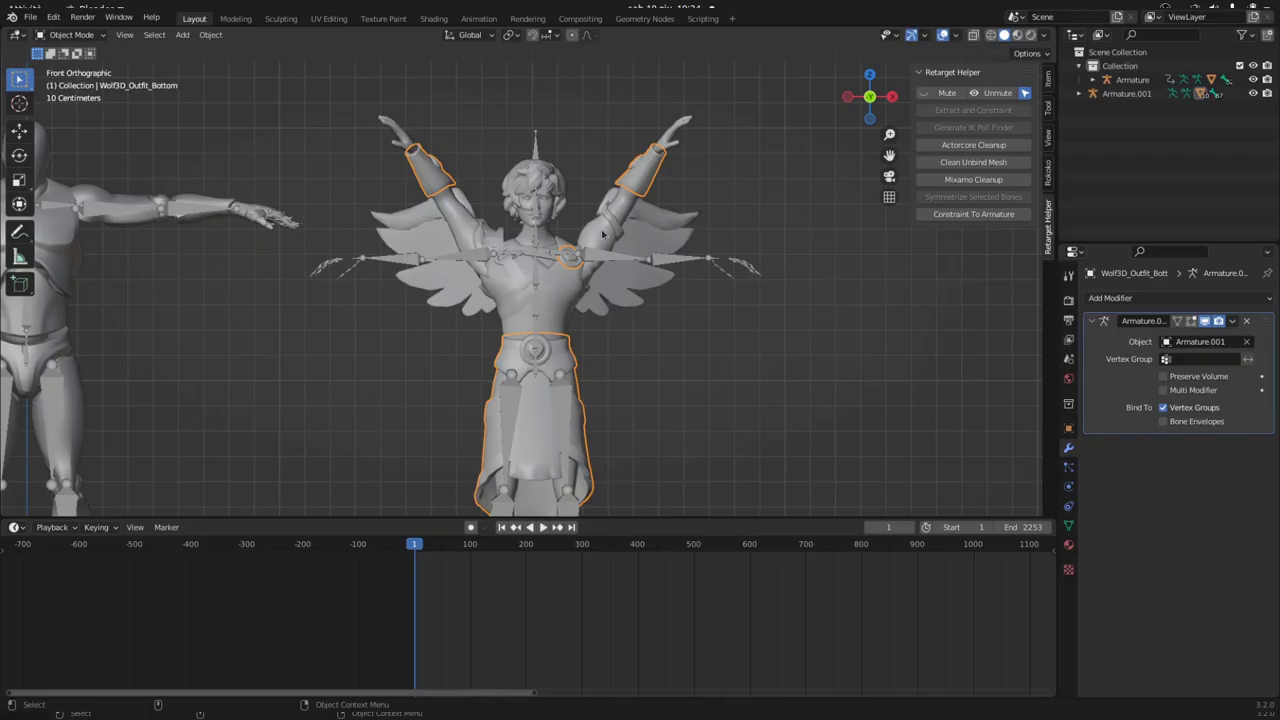
shift+click(600, 233)
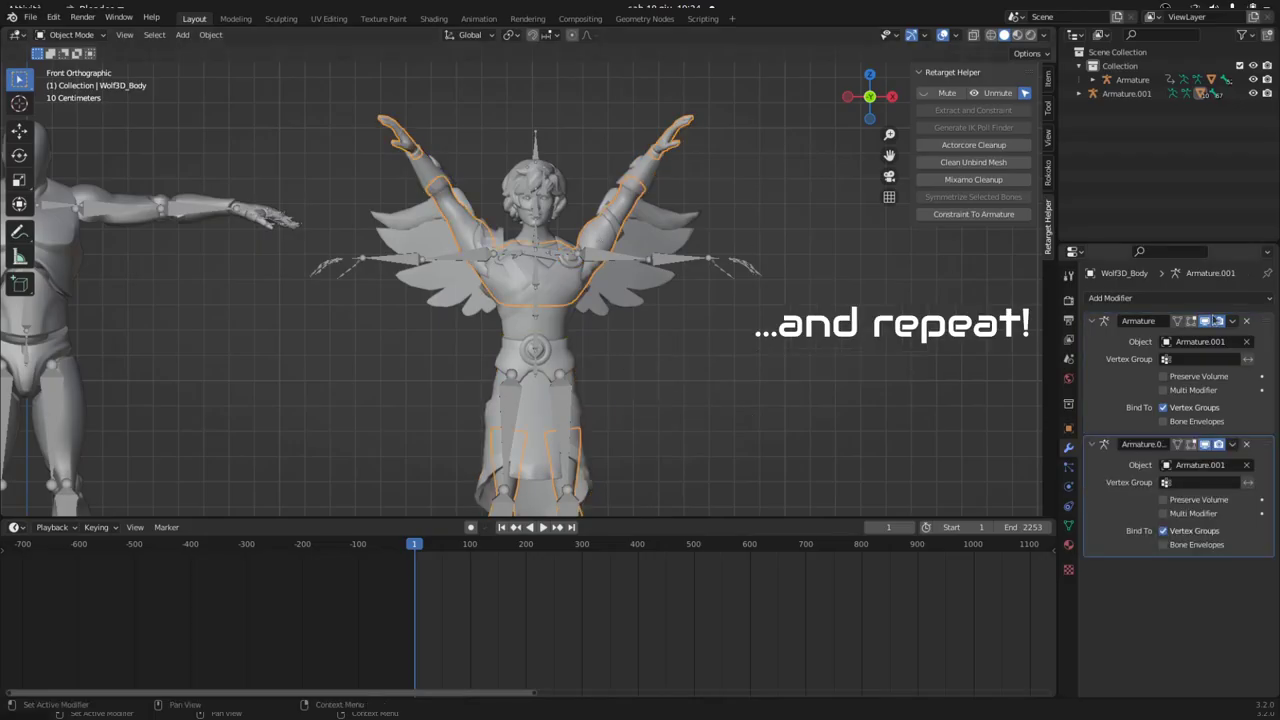
click(1232, 321)
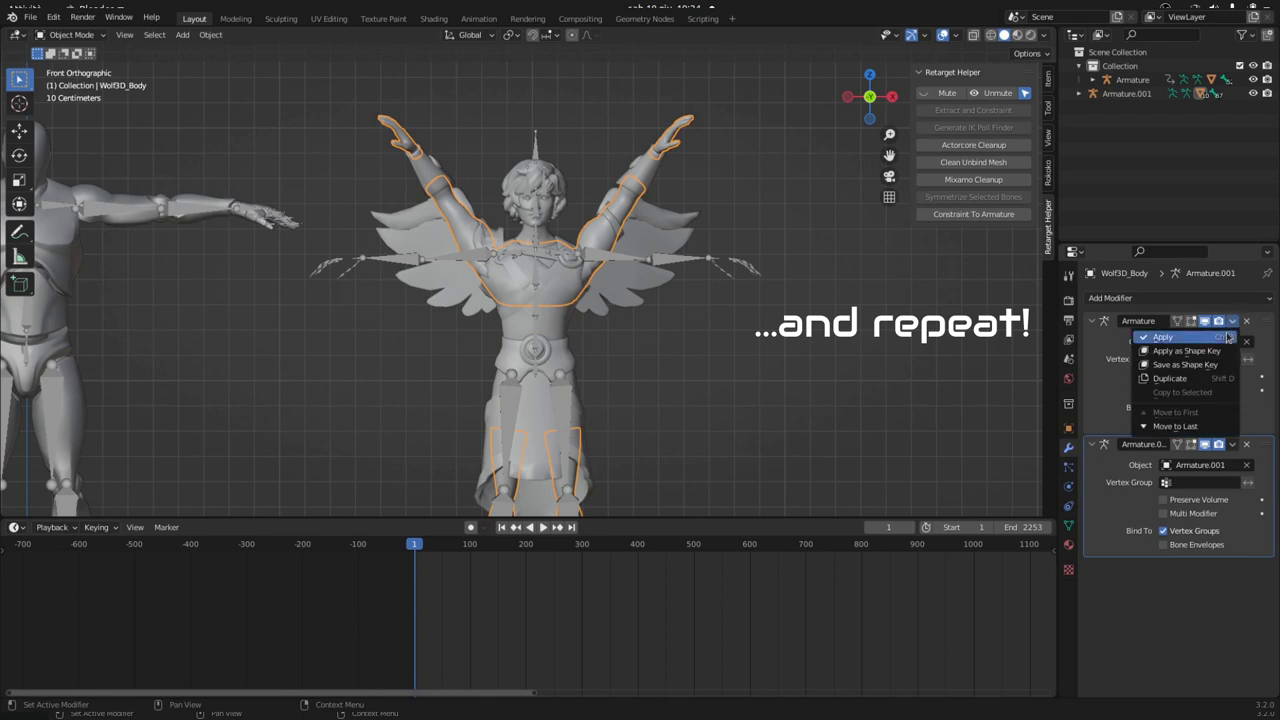
click(1180, 337)
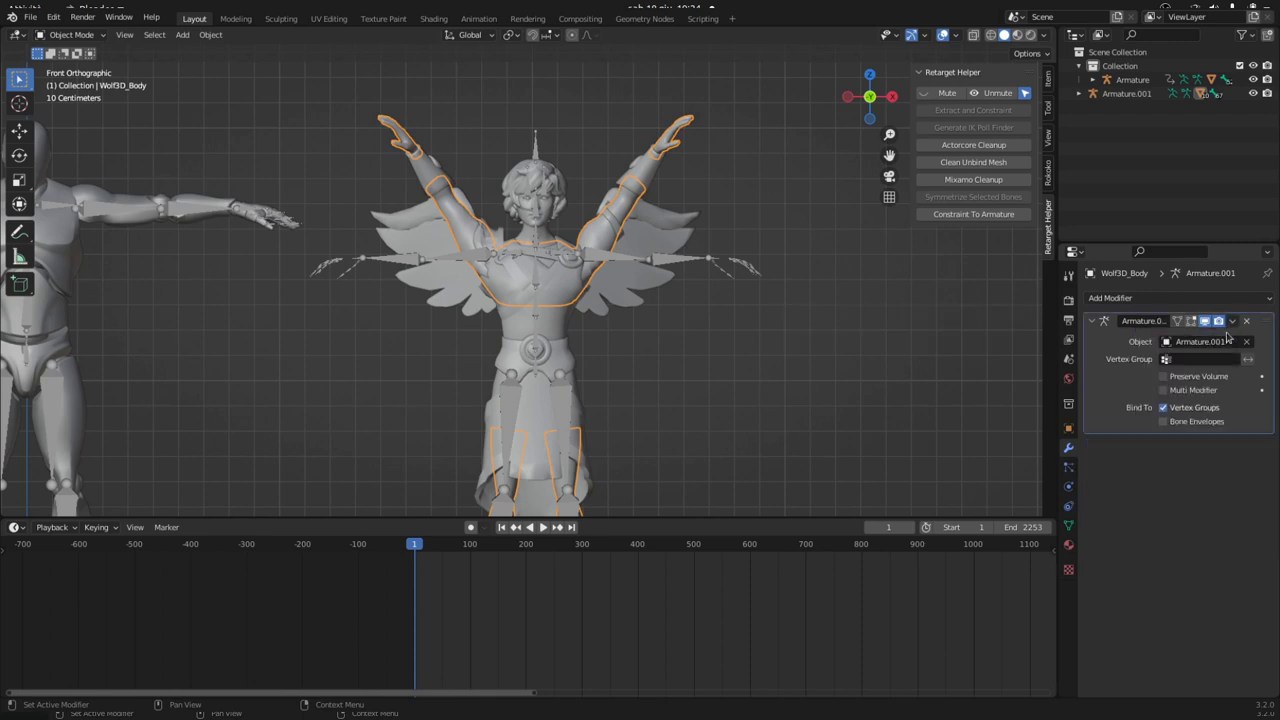
Apply Wolf3D_Outfit_Top's first Armature modifier, then select Armature.001.
click(563, 325)
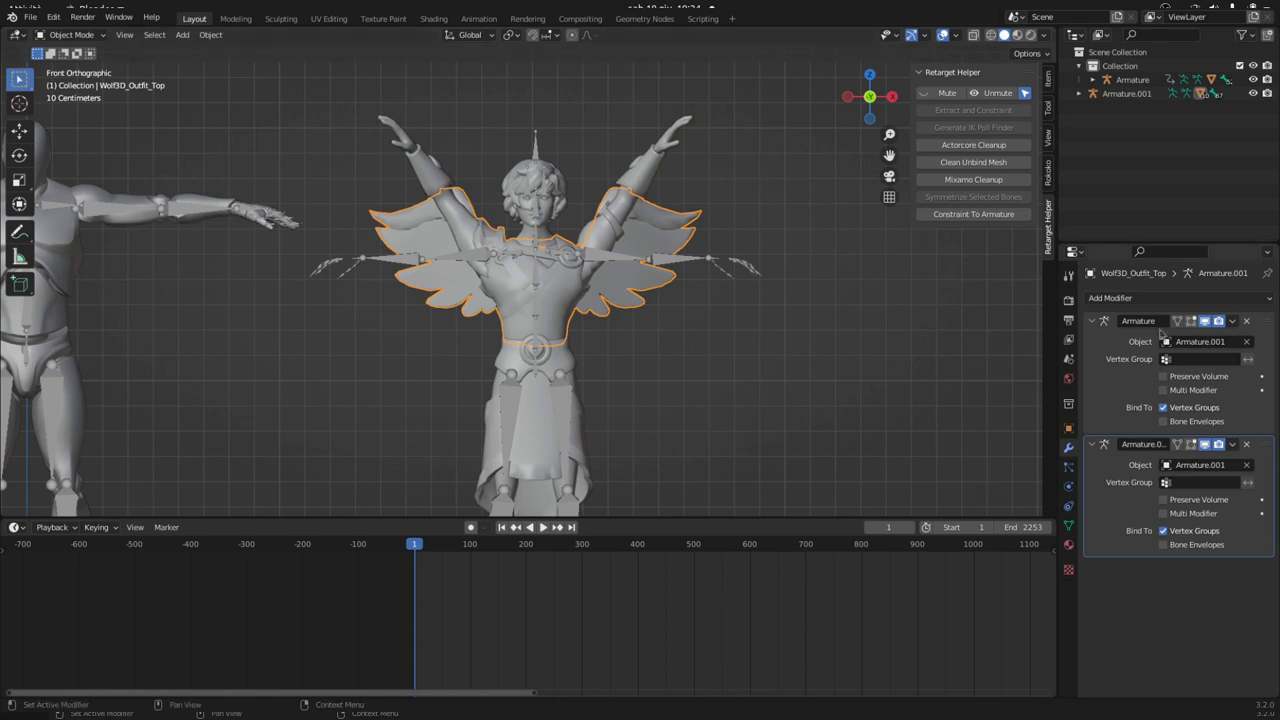
click(1232, 321)
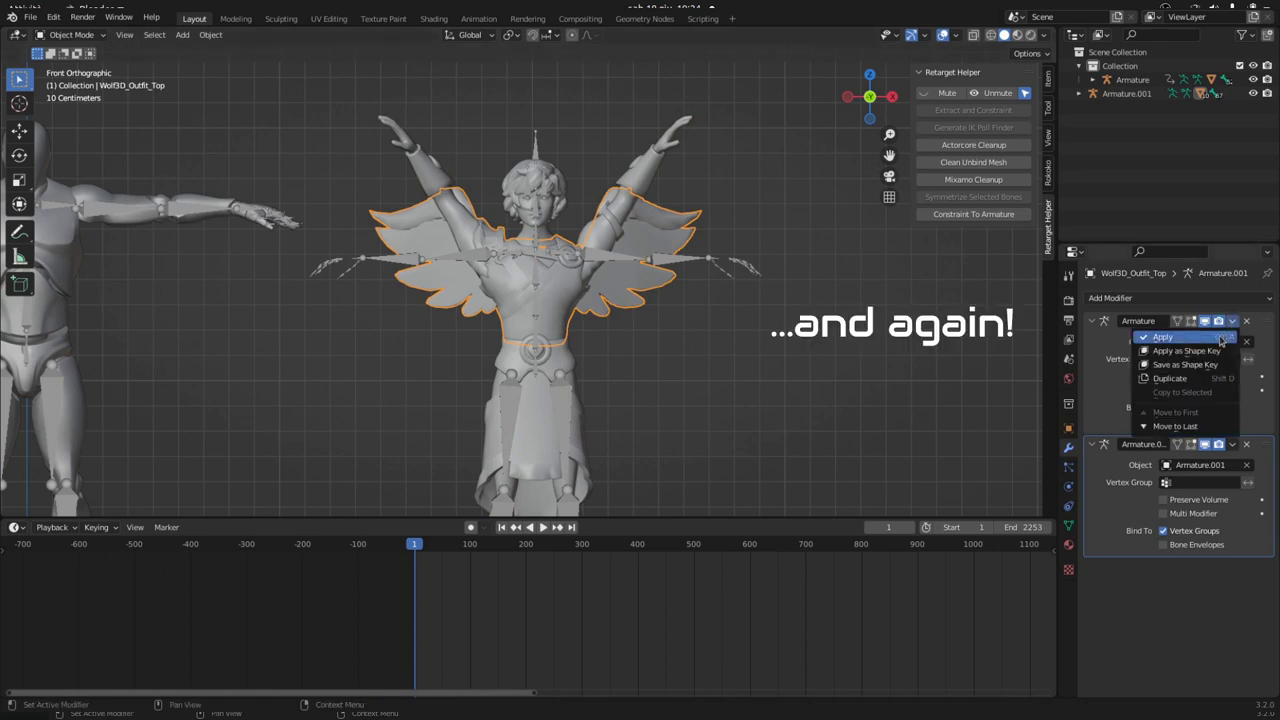
click(1221, 340)
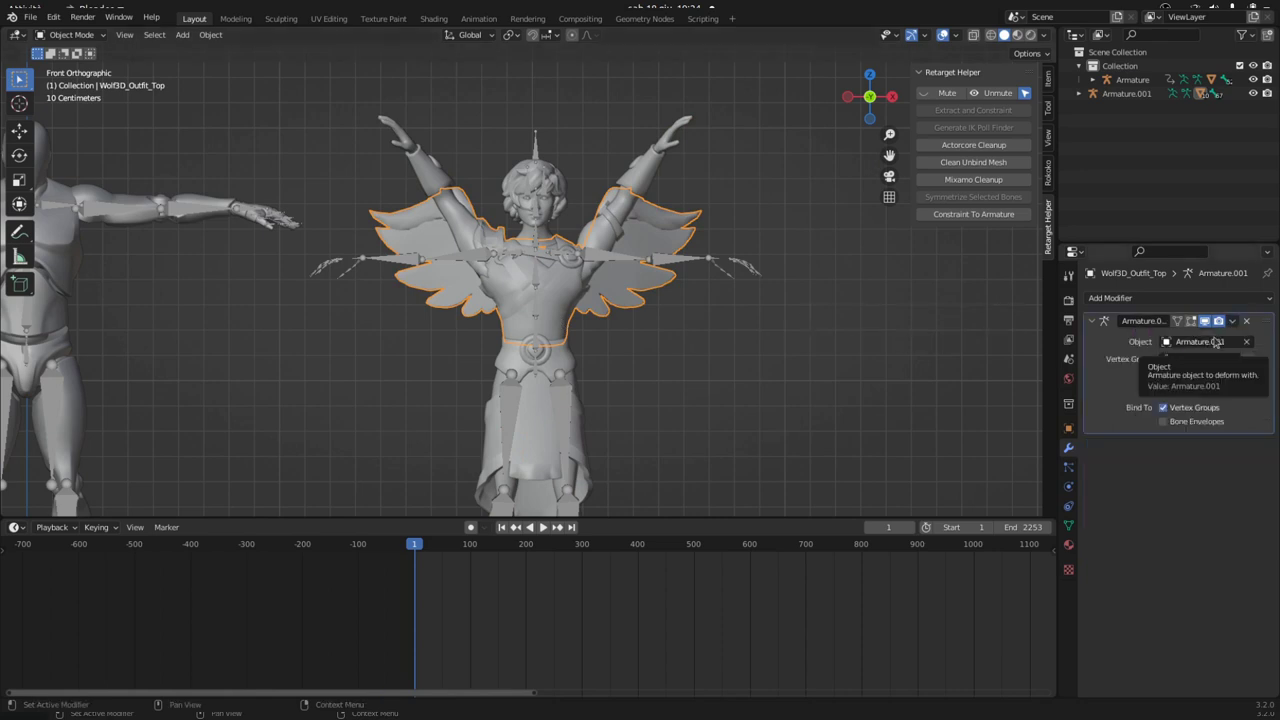
click(676, 266)
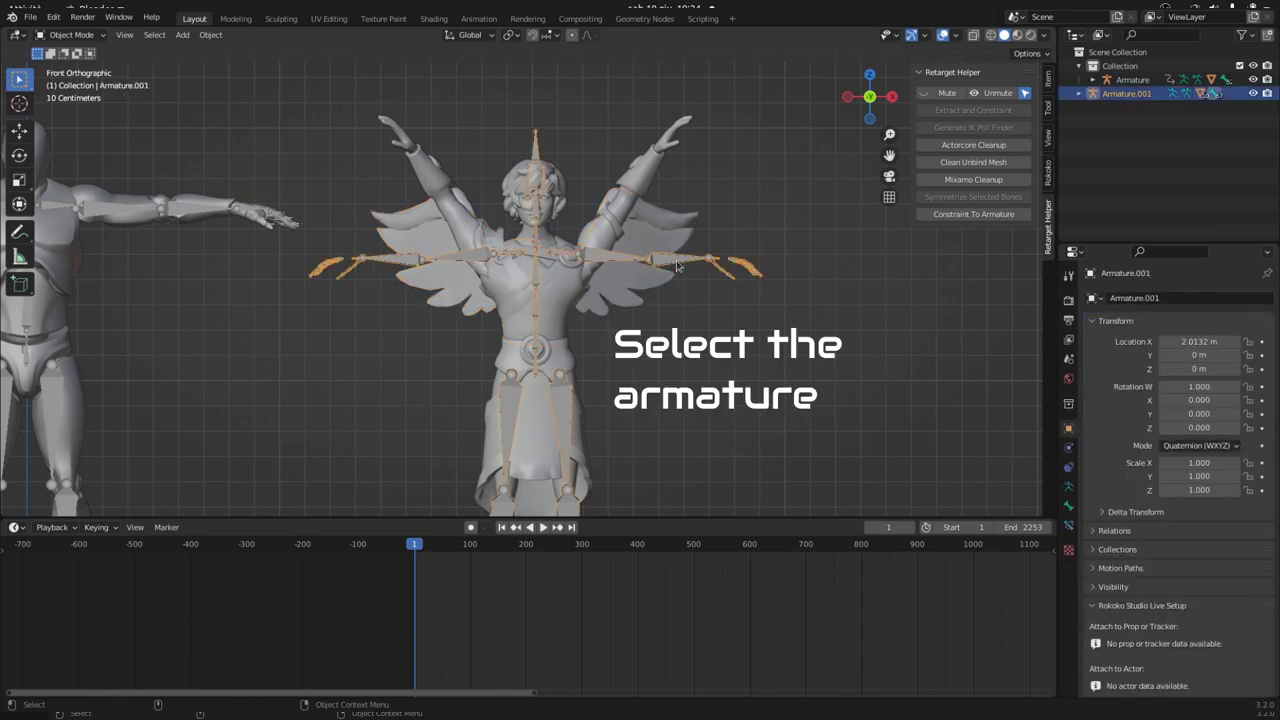
In Pose Mode apply the T-pose as rest pose, then return to Object Mode.
click(68, 35)
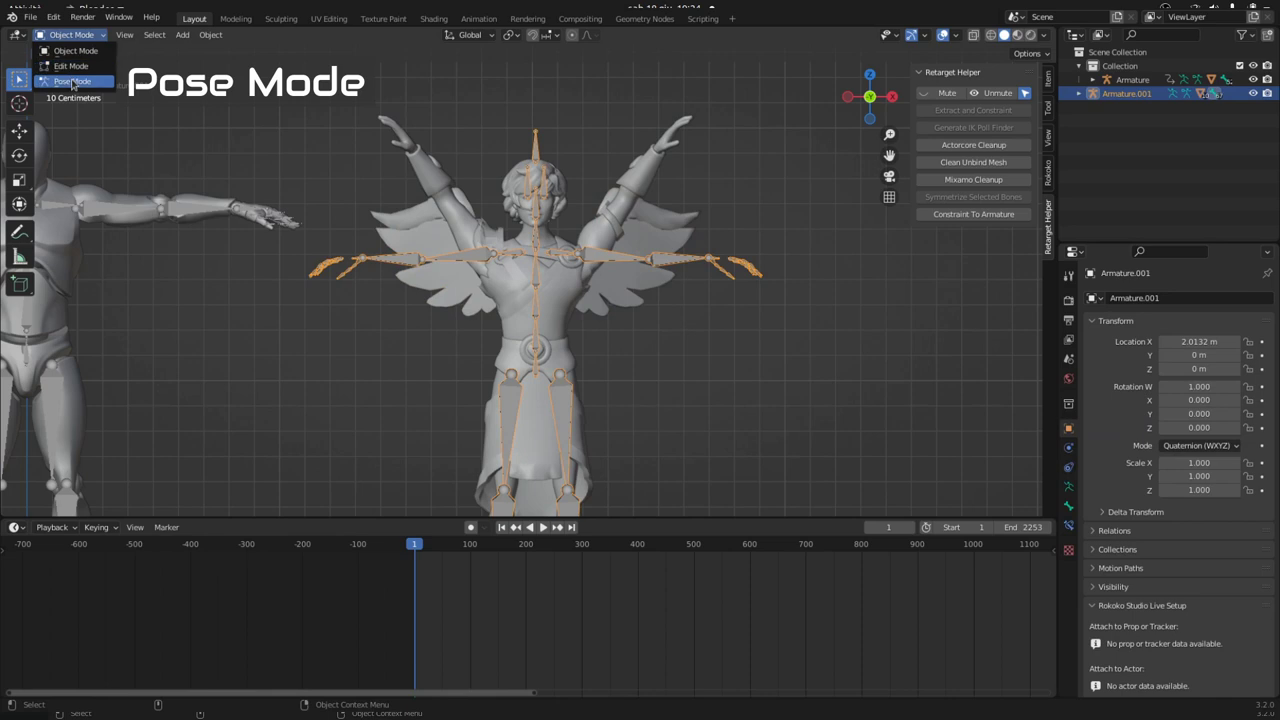
click(71, 82)
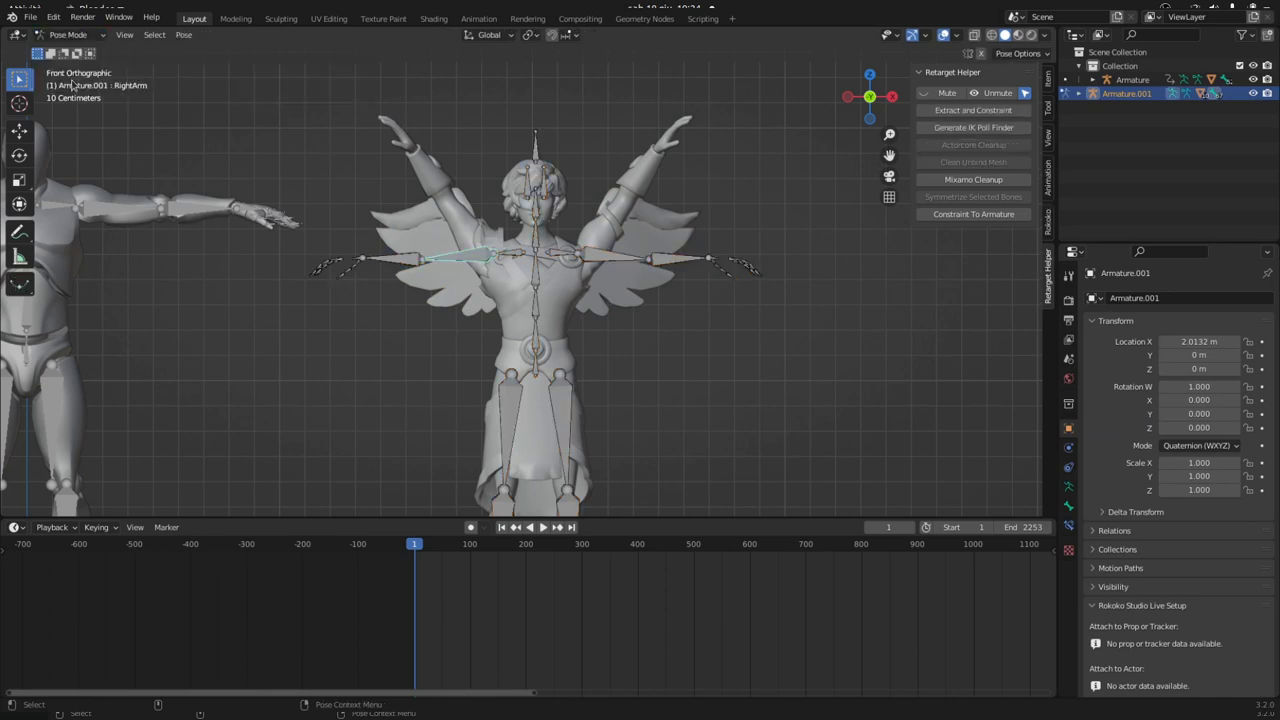
click(184, 35)
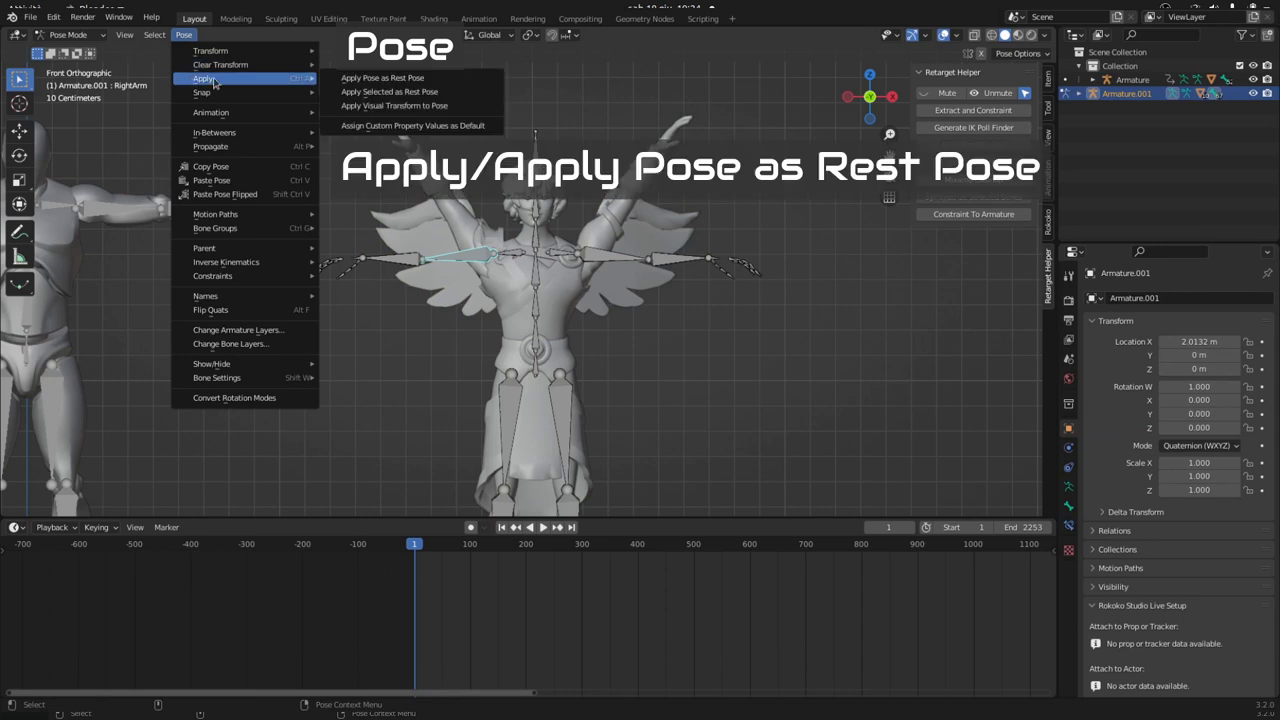
mouse_move(203, 78)
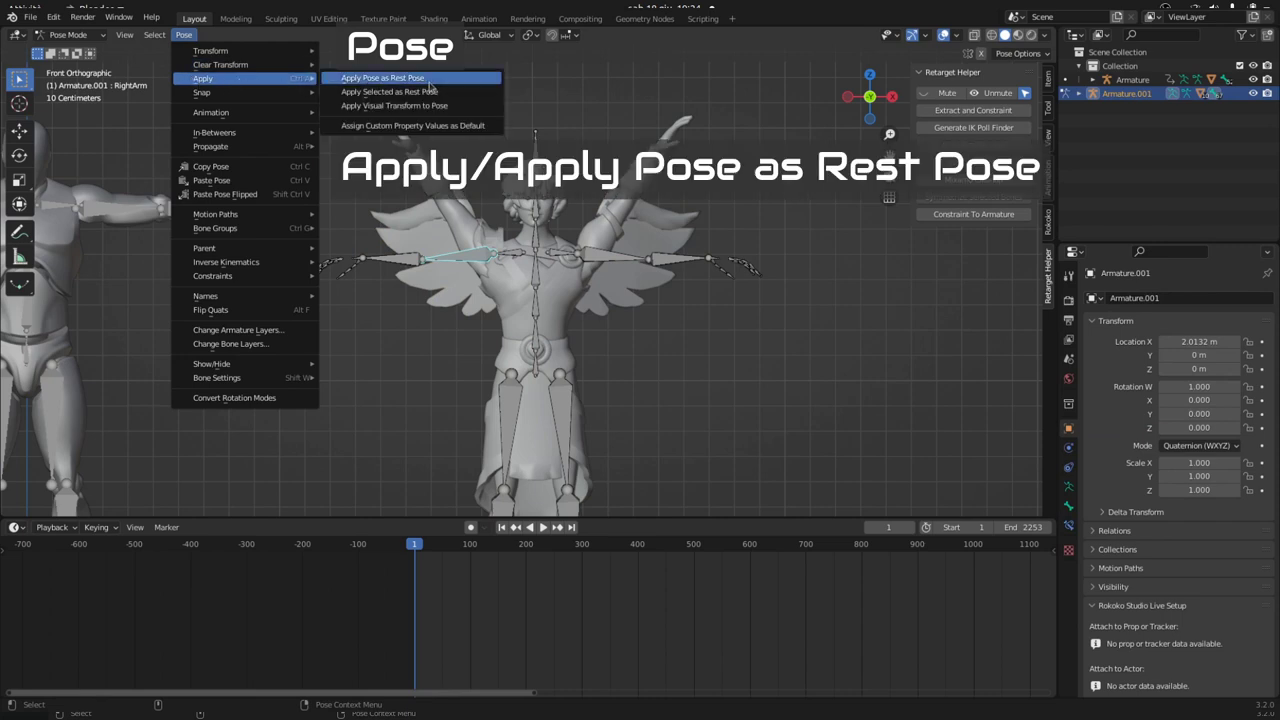
click(429, 84)
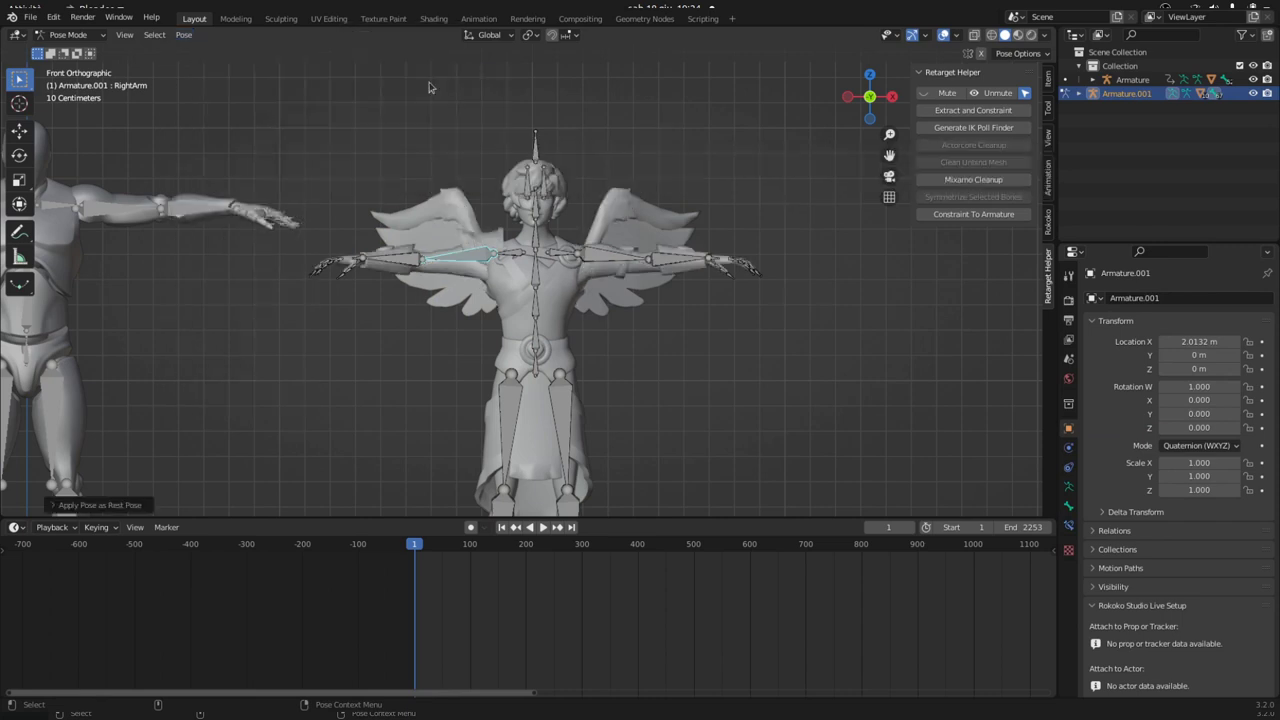
mouse_move(826, 337)
middle_down()
mouse_move(674, 357)
mouse_move(483, 342)
mouse_move(817, 330)
middle_up()
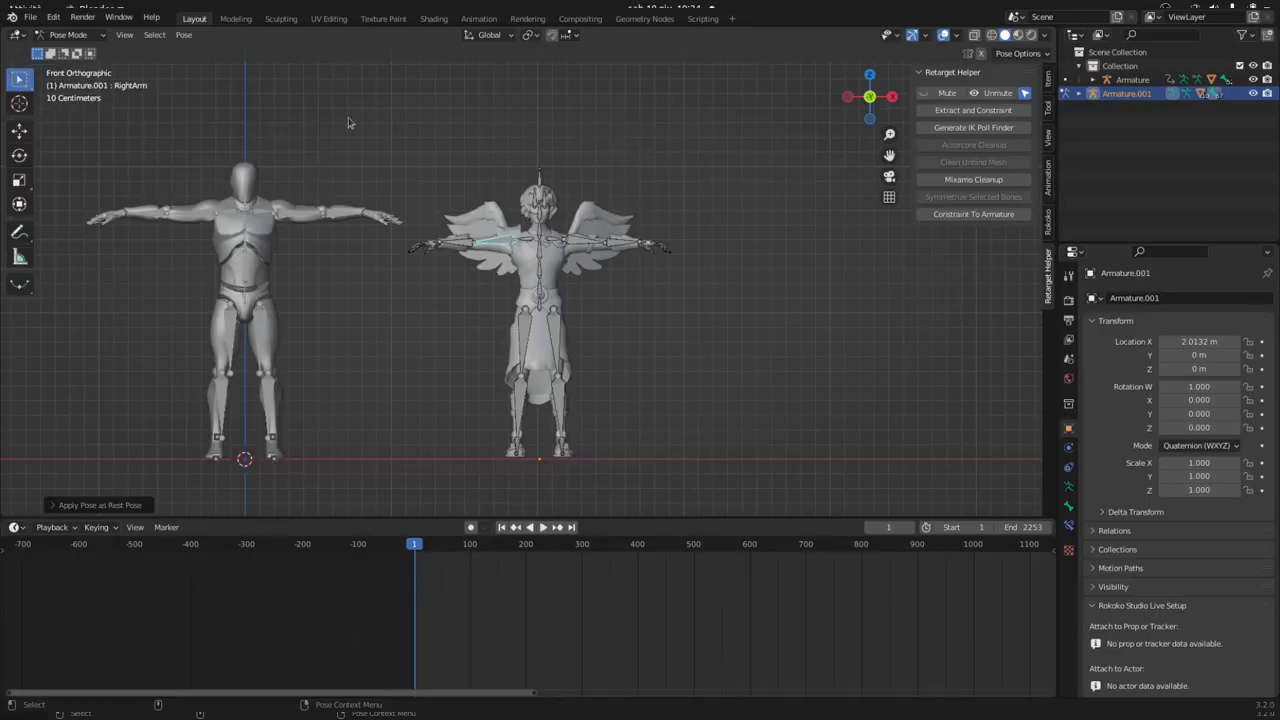
click(88, 38)
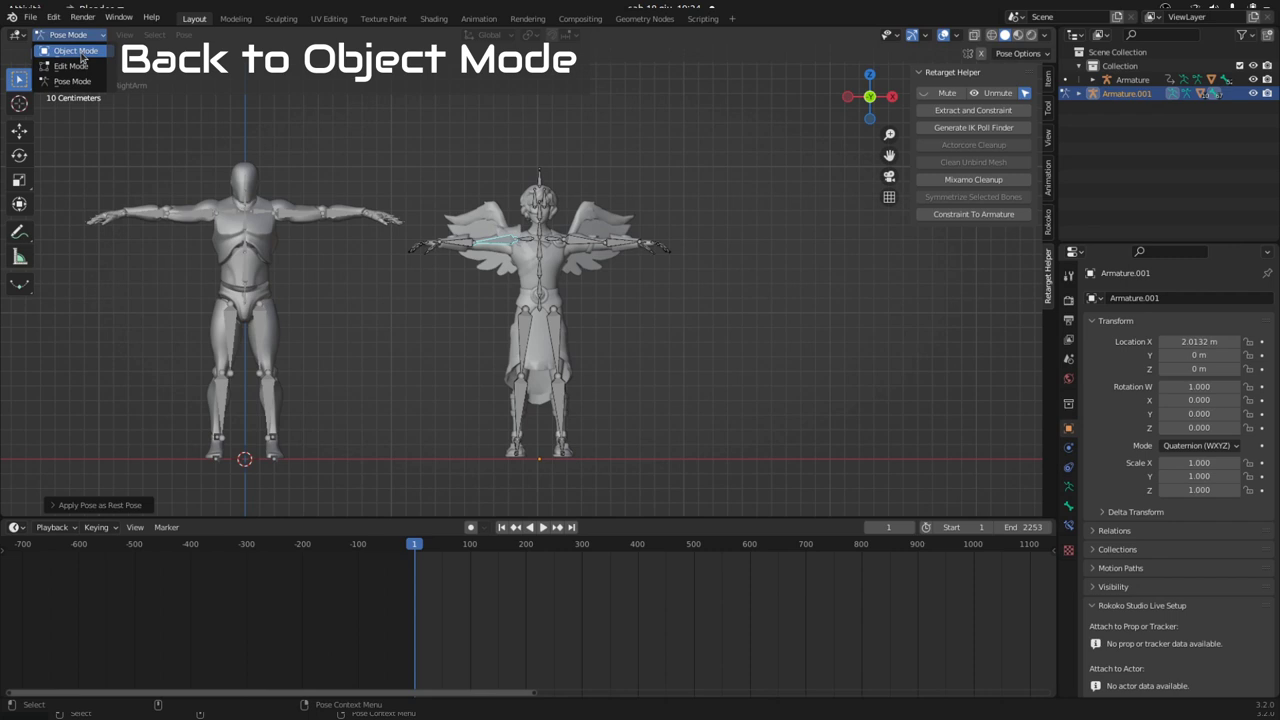
click(76, 51)
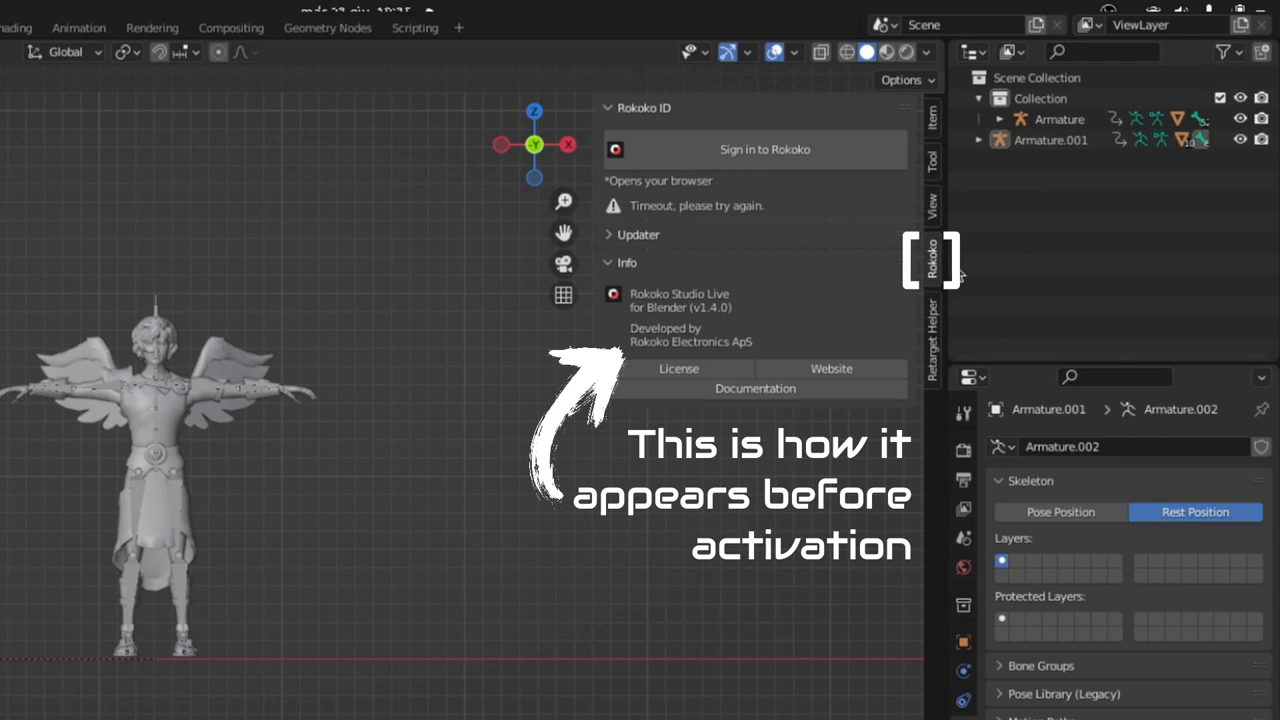
Sign up for a Rokoko account with an email and password to activate the add-on.
click(828, 162)
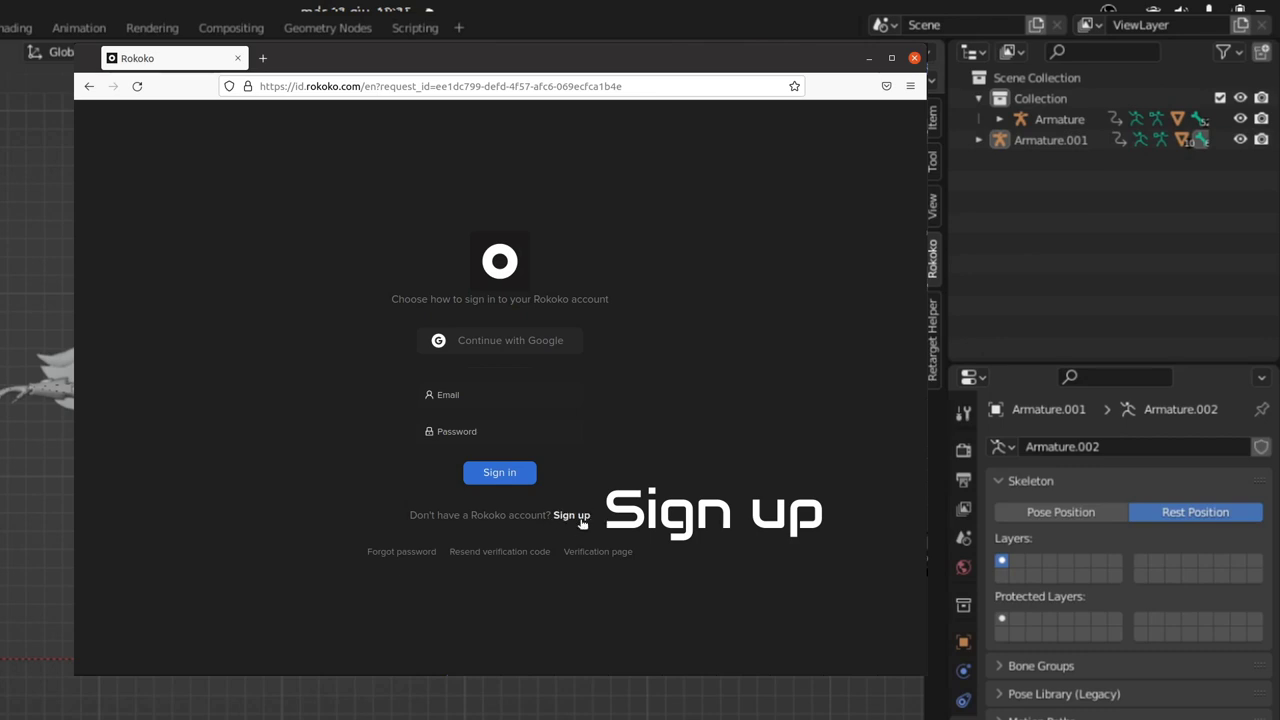
click(580, 518)
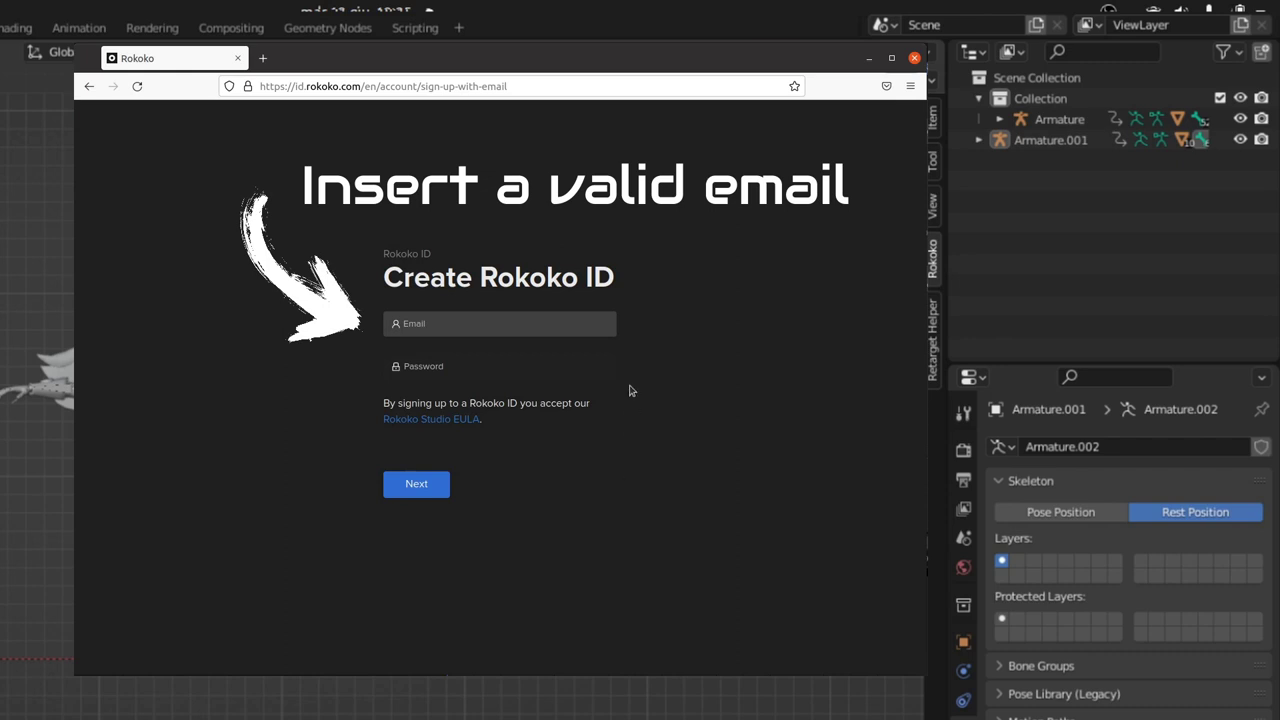
click(586, 376)
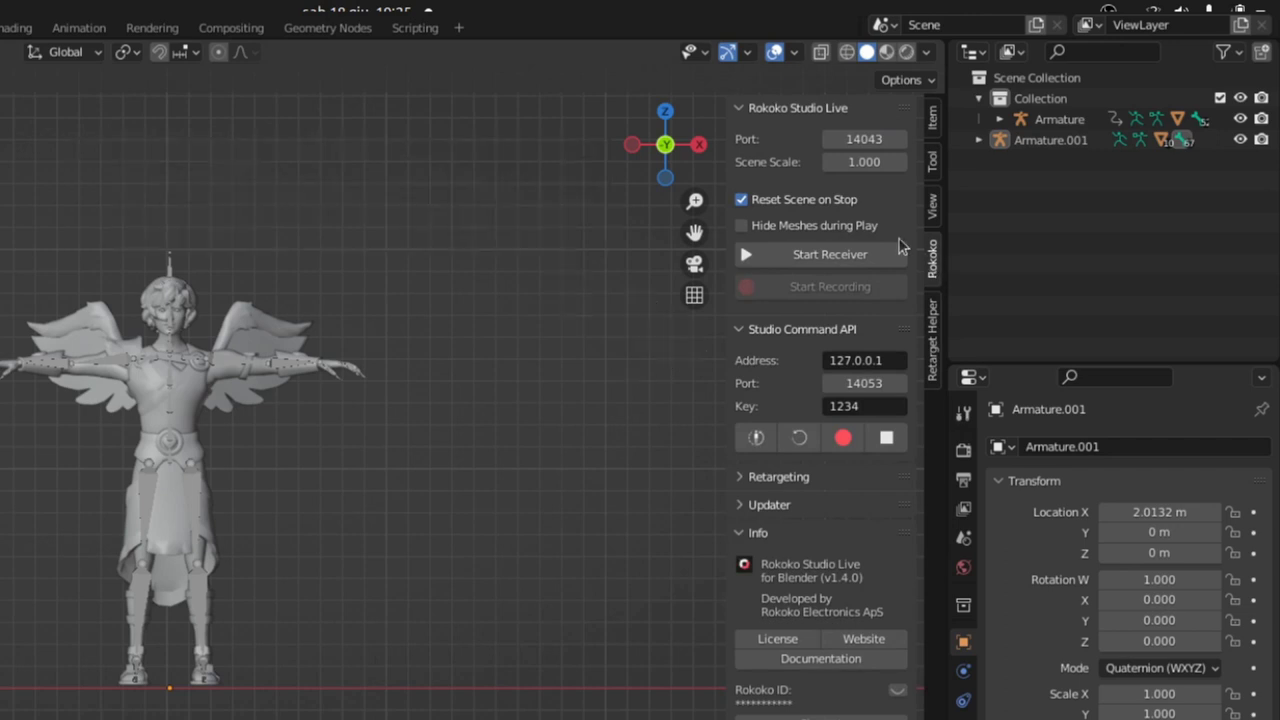
Collapse the Studio Live and Command API panels and expand Retargeting.
click(741, 110)
click(741, 139)
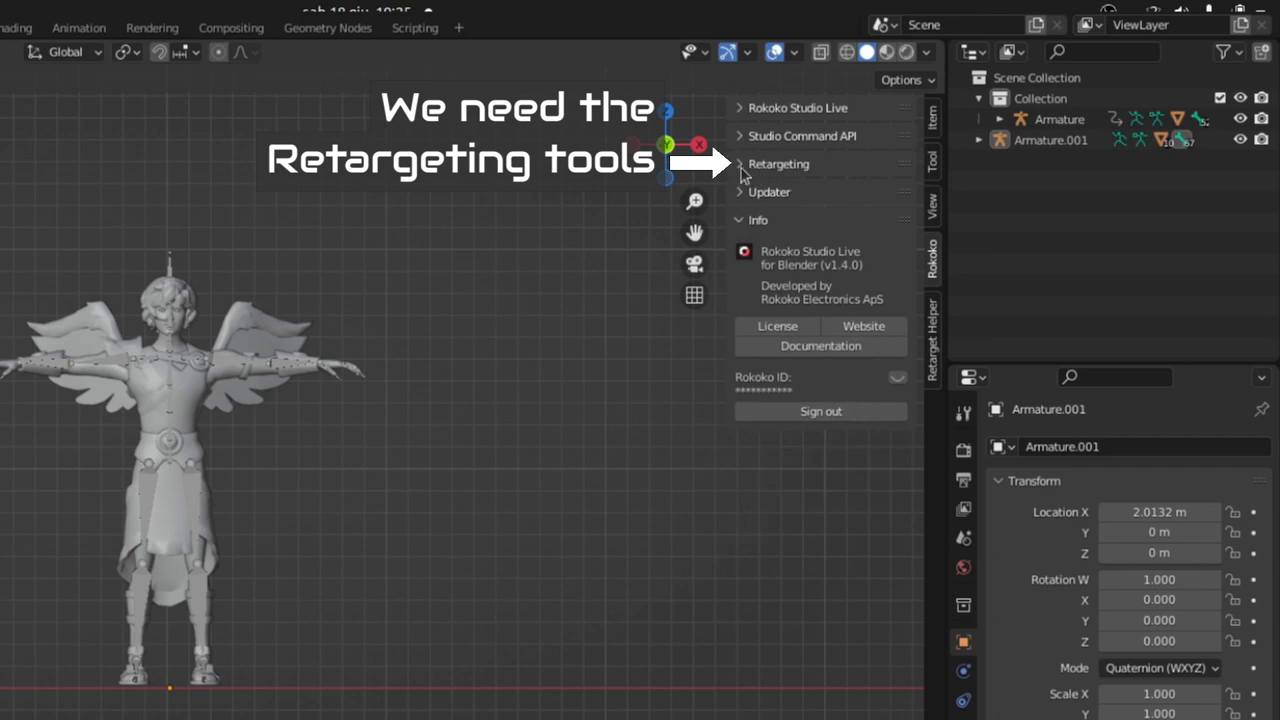
click(744, 170)
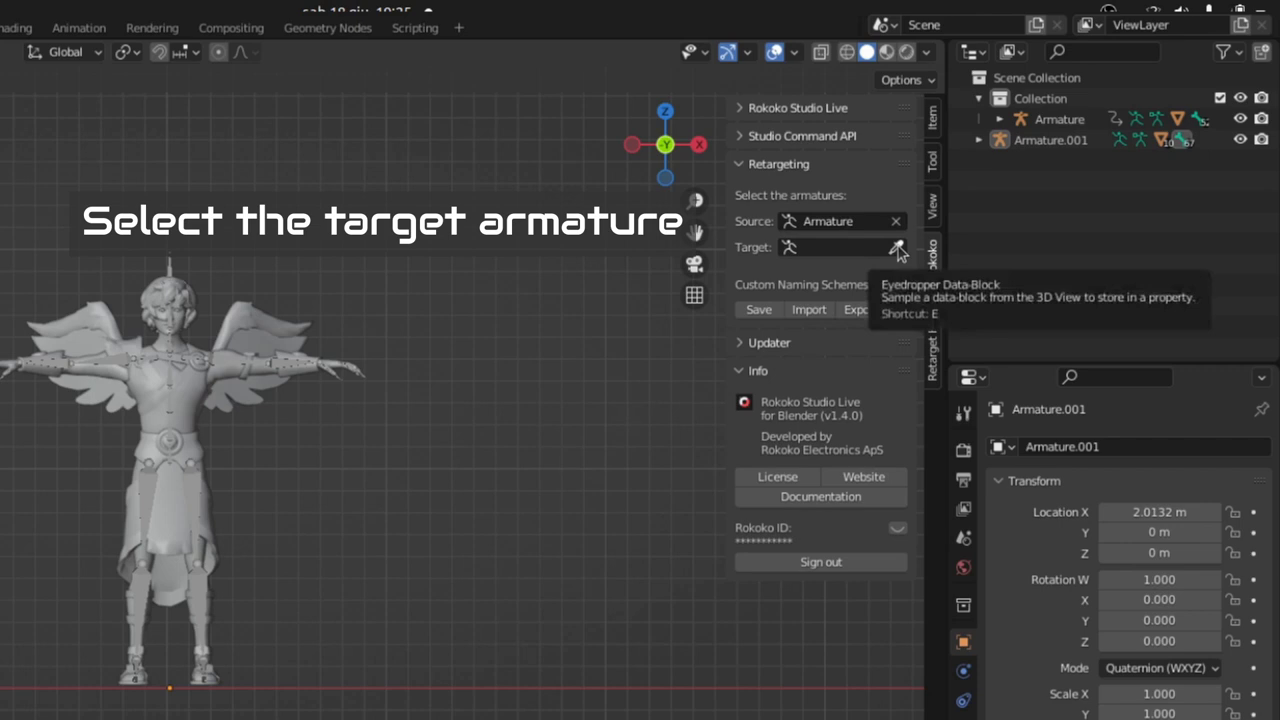
Set Armature.001 as the retarget target and build the bone list against Armature.
click(897, 248)
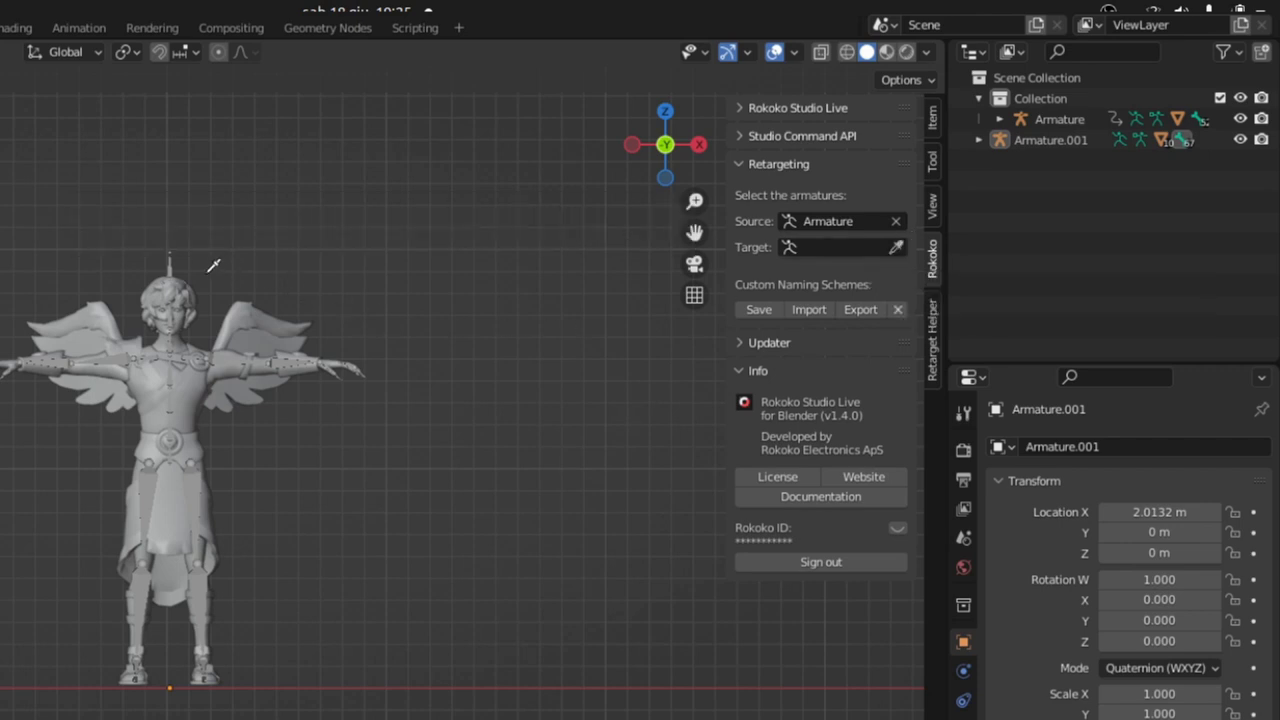
click(172, 262)
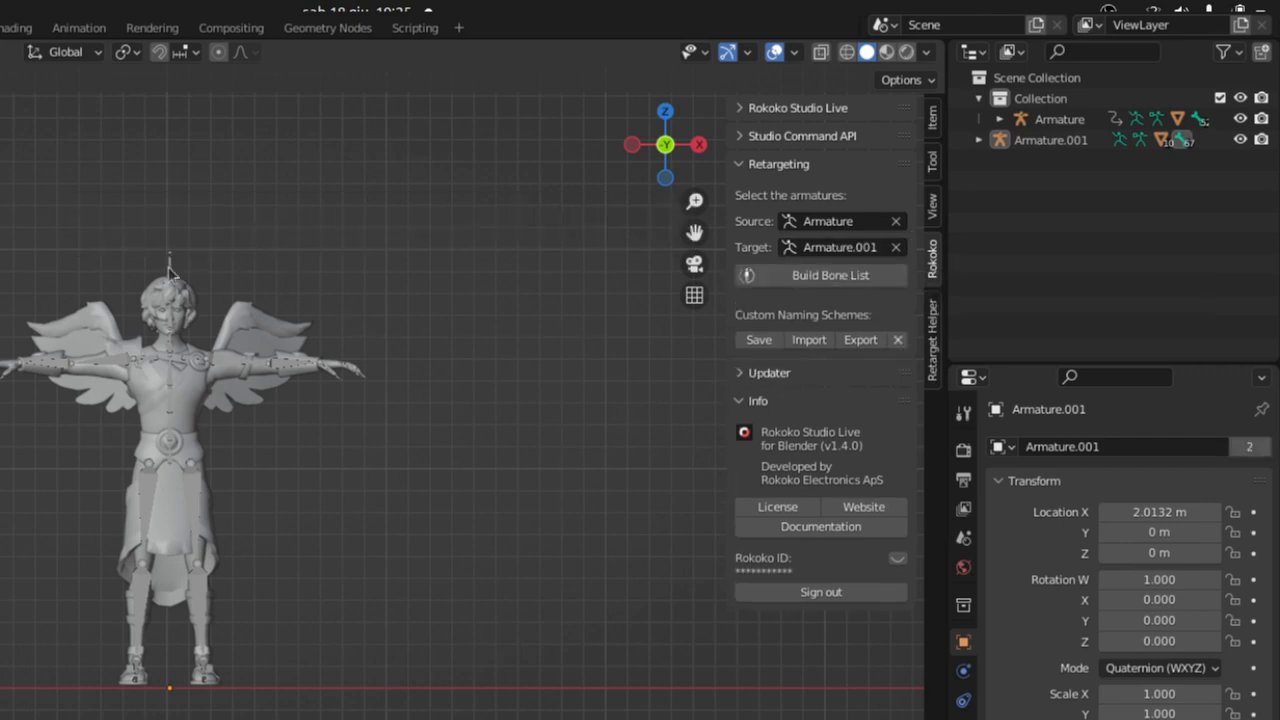
click(830, 276)
drag(731, 384, 600, 384)
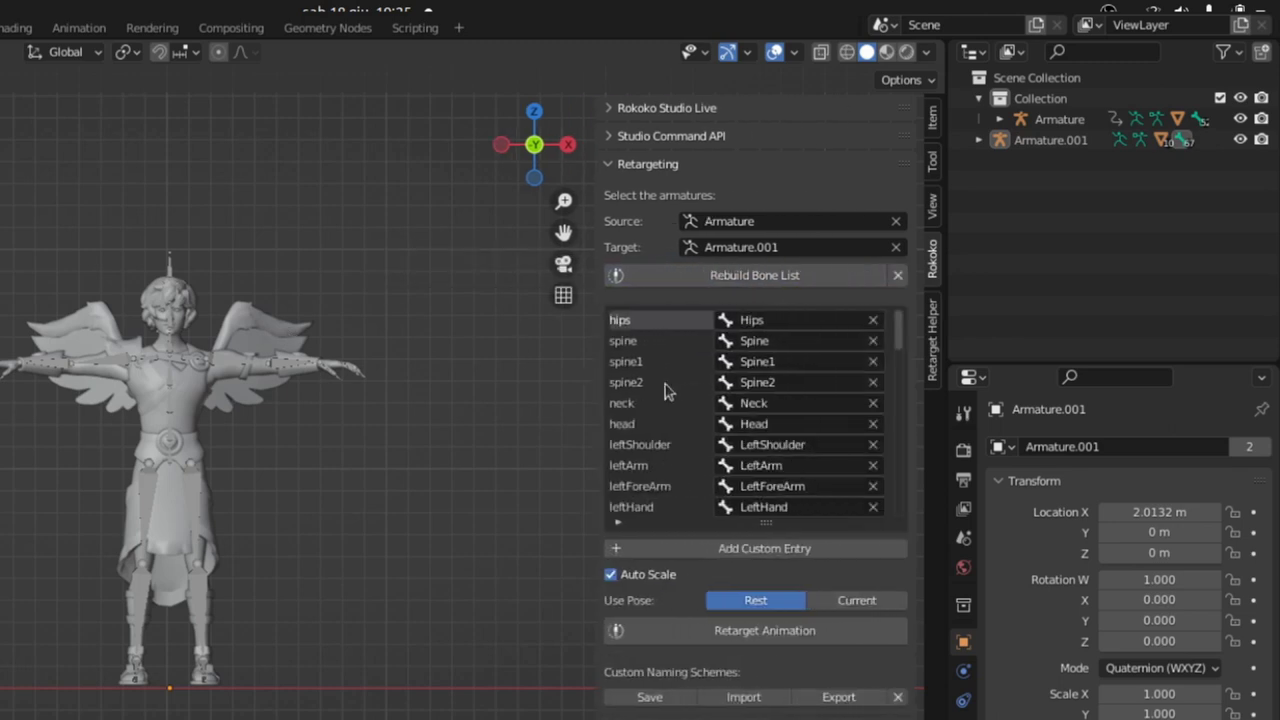
scroll(797, 437, down, 2)
scroll(805, 442, down, 2)
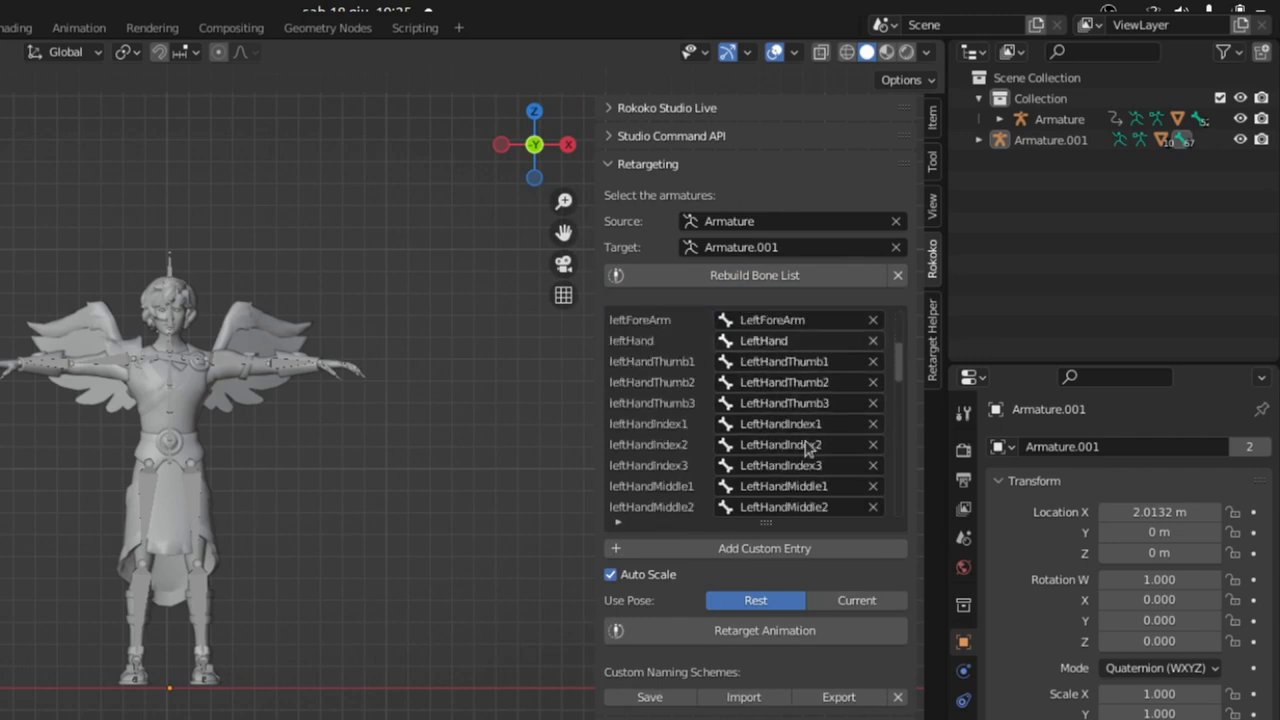
scroll(808, 449, down, 4)
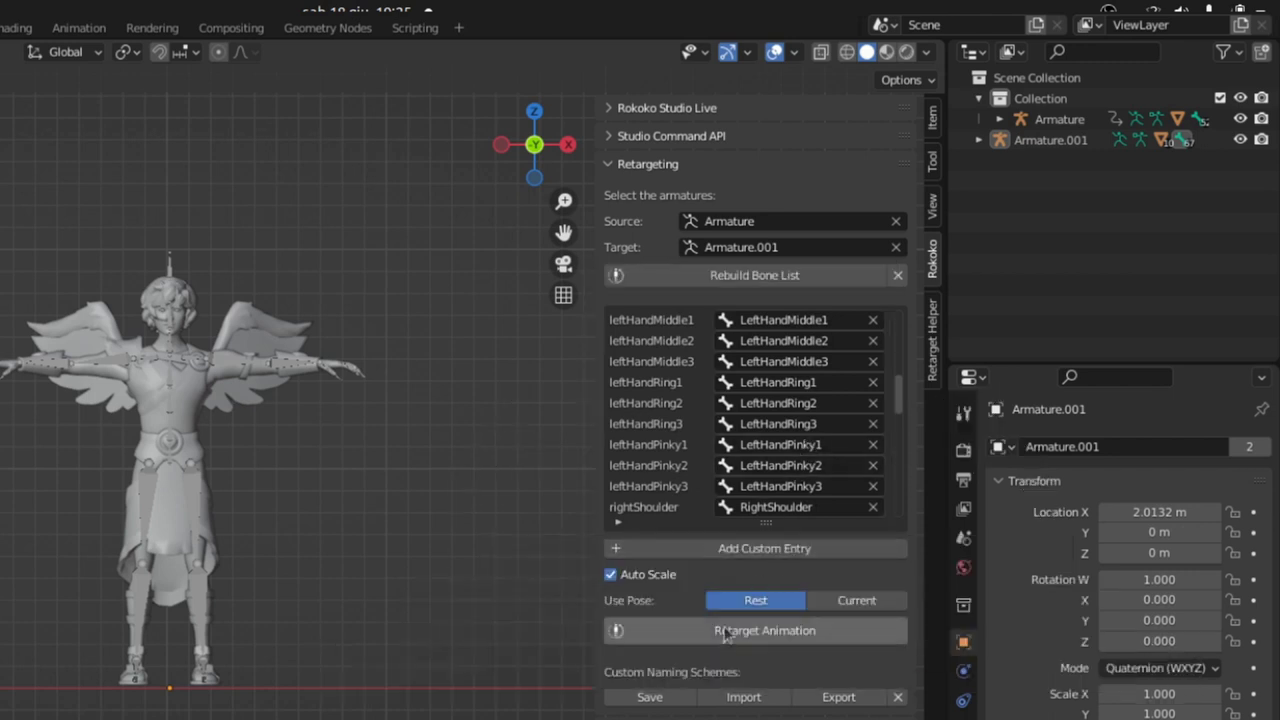
Retarget the animation onto Armature.001, then switch the mannequin's Armature to Pose Position.
click(800, 631)
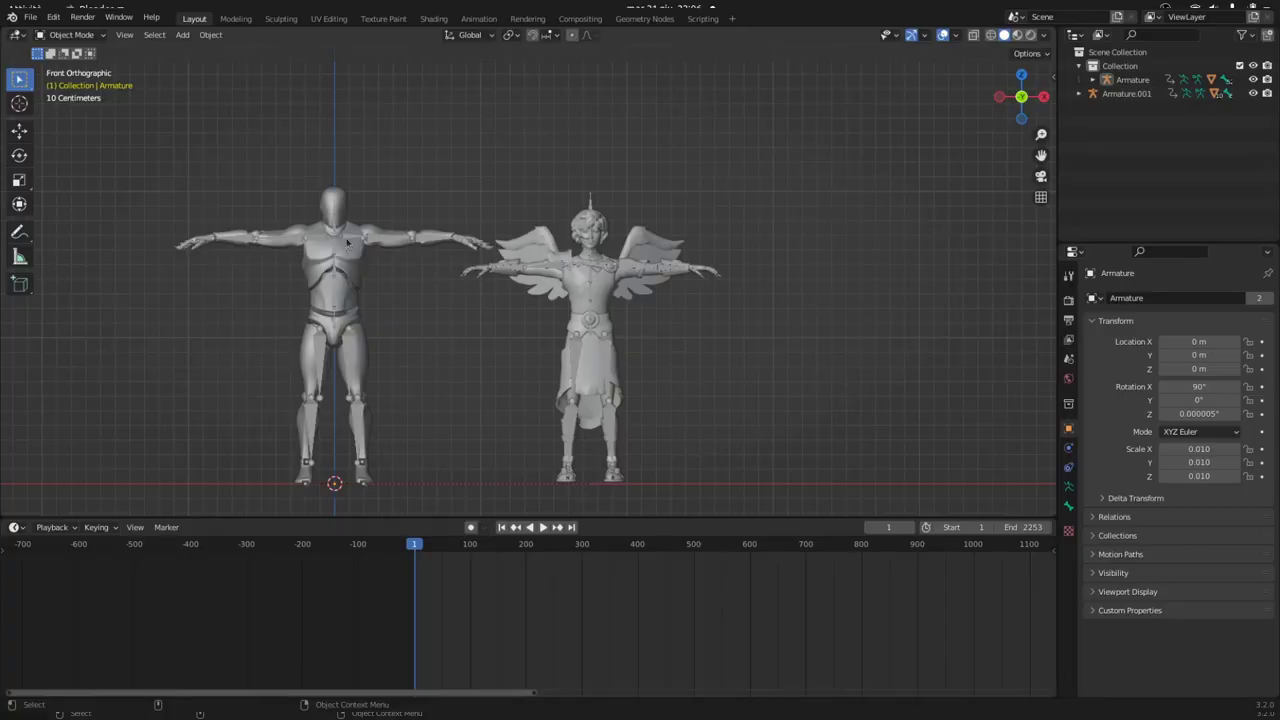
click(347, 242)
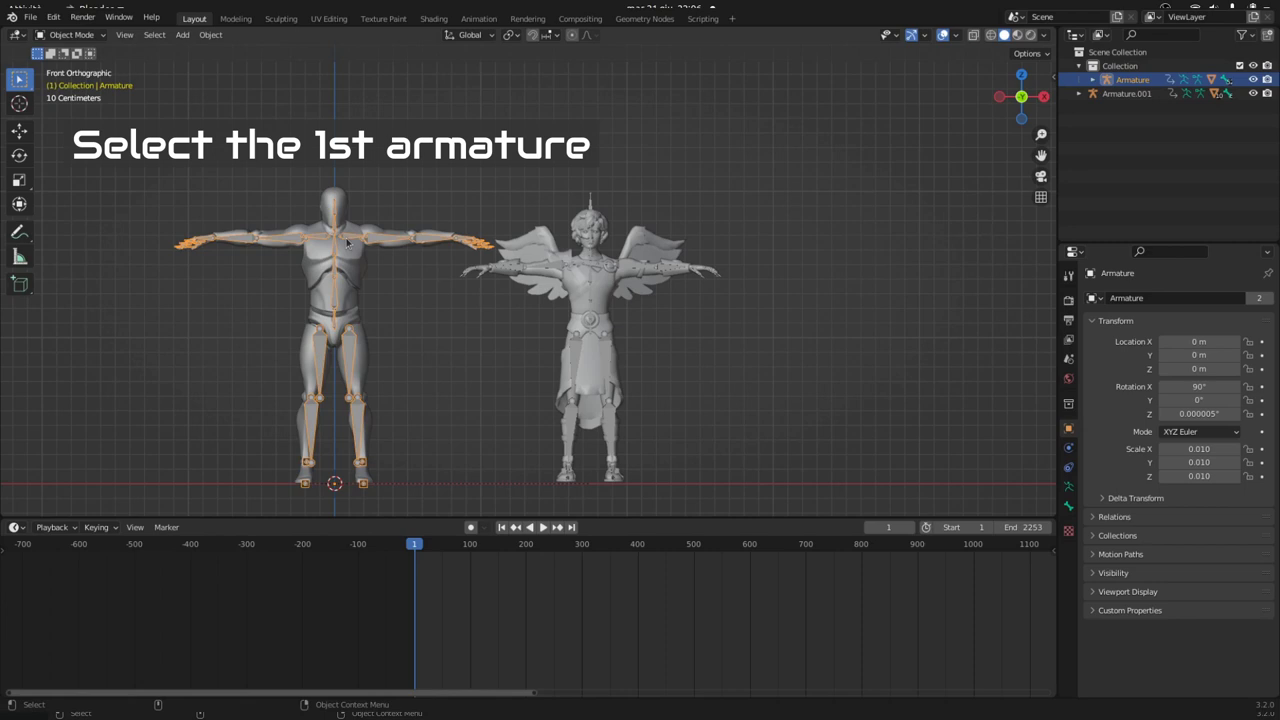
click(1069, 486)
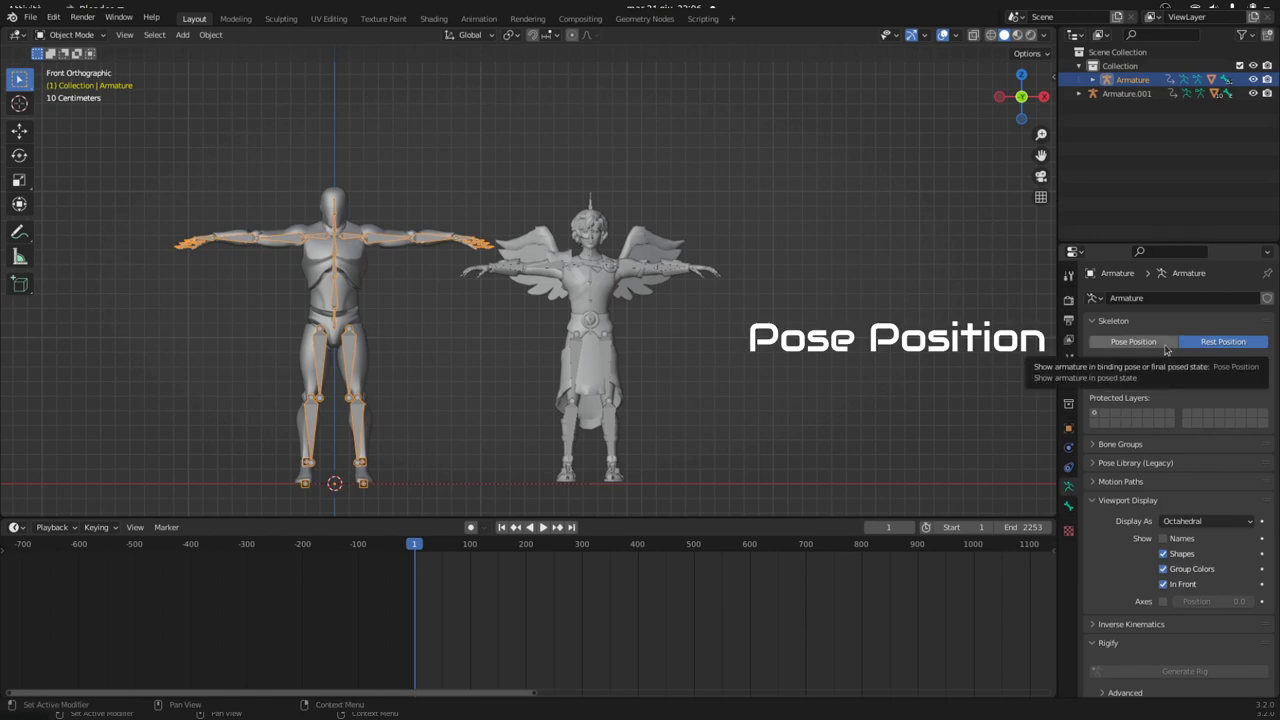
click(1163, 342)
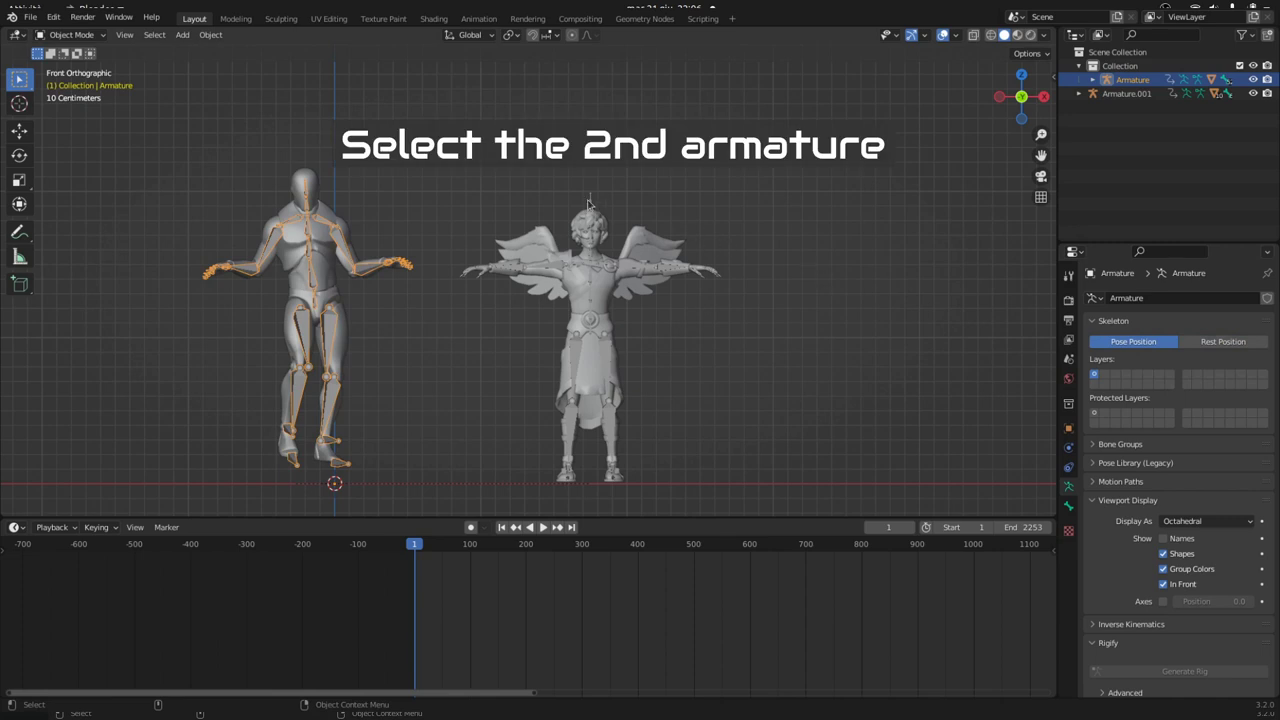
click(589, 203)
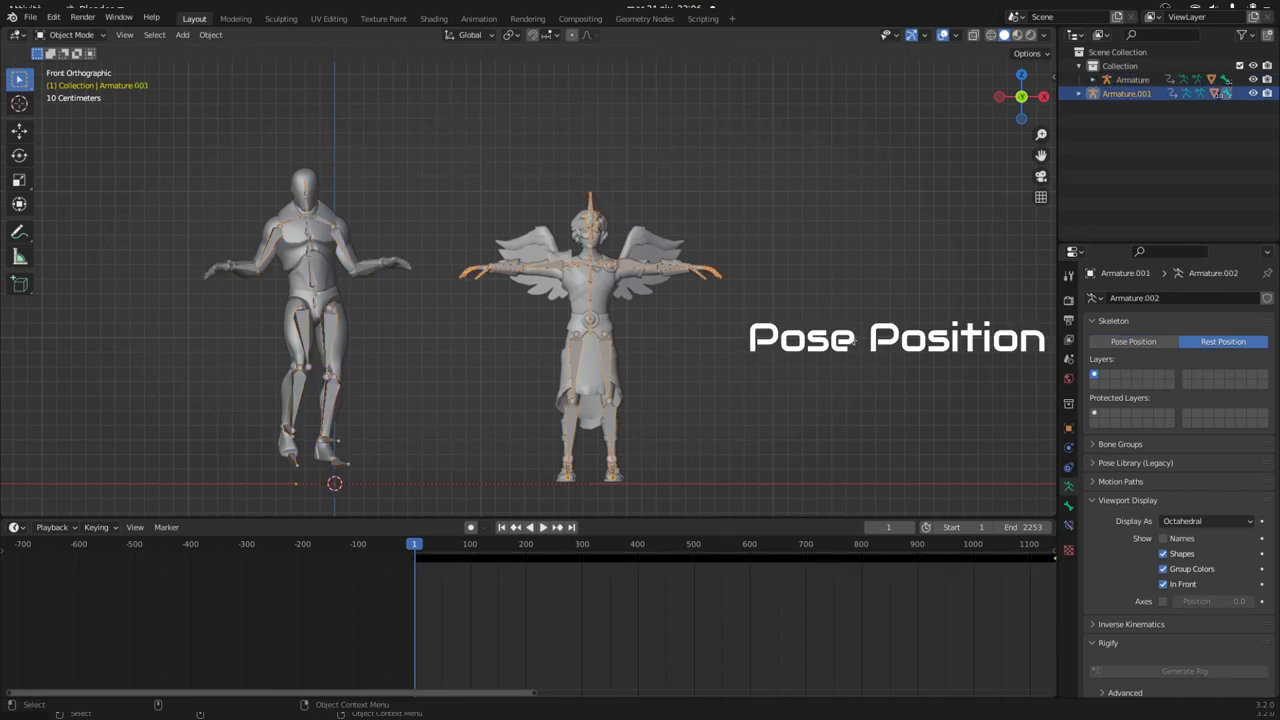
Set Armature.001 to Pose Position and move it right along X beside the mannequin.
click(1169, 343)
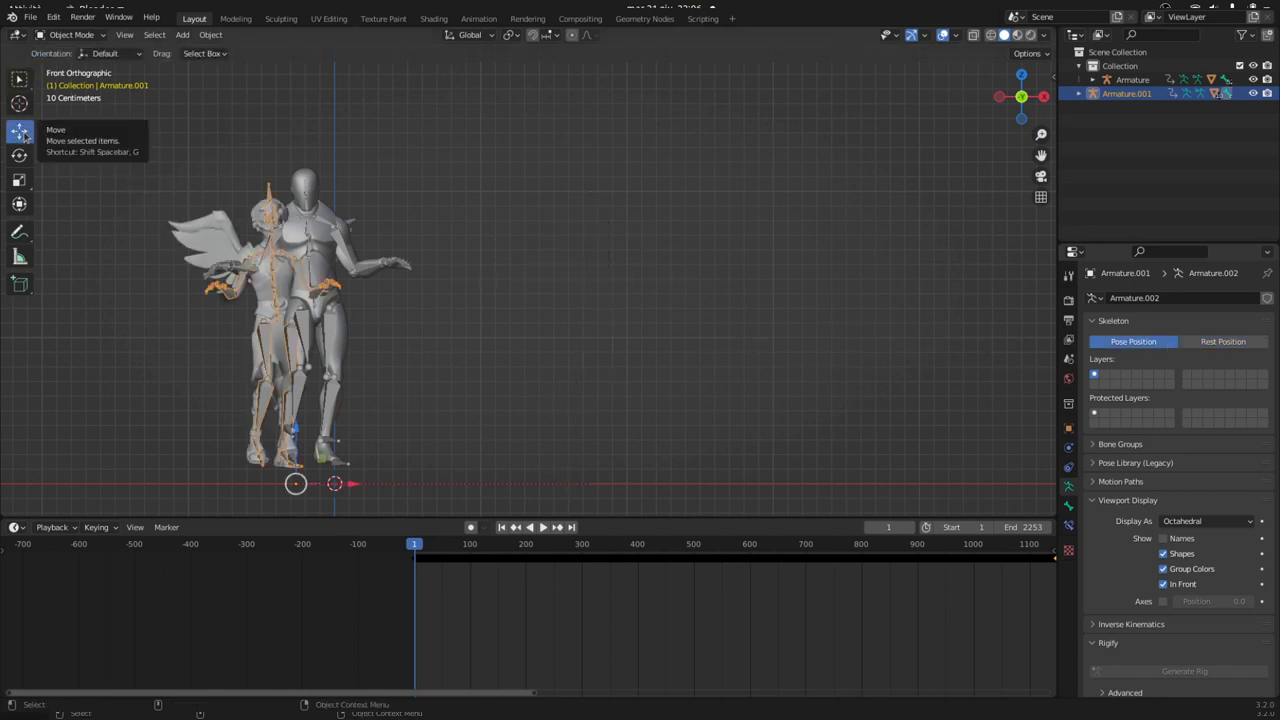
drag(352, 485, 600, 488)
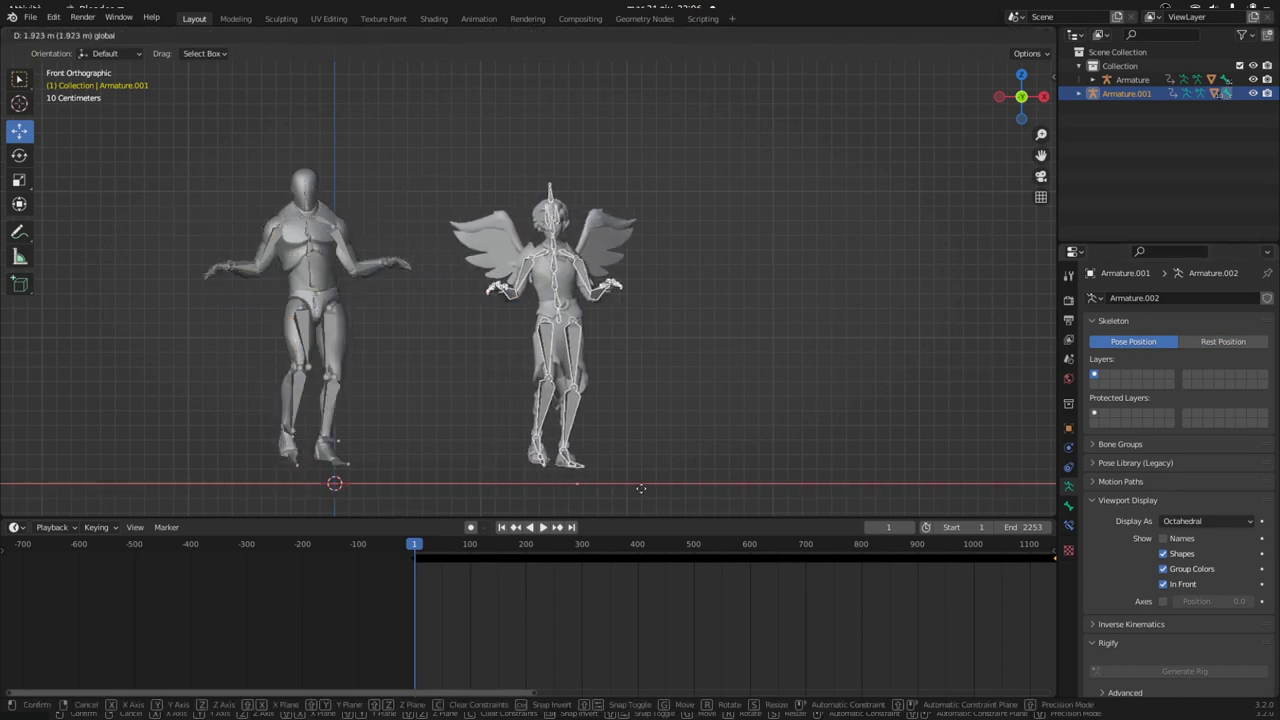
drag(600, 488, 684, 487)
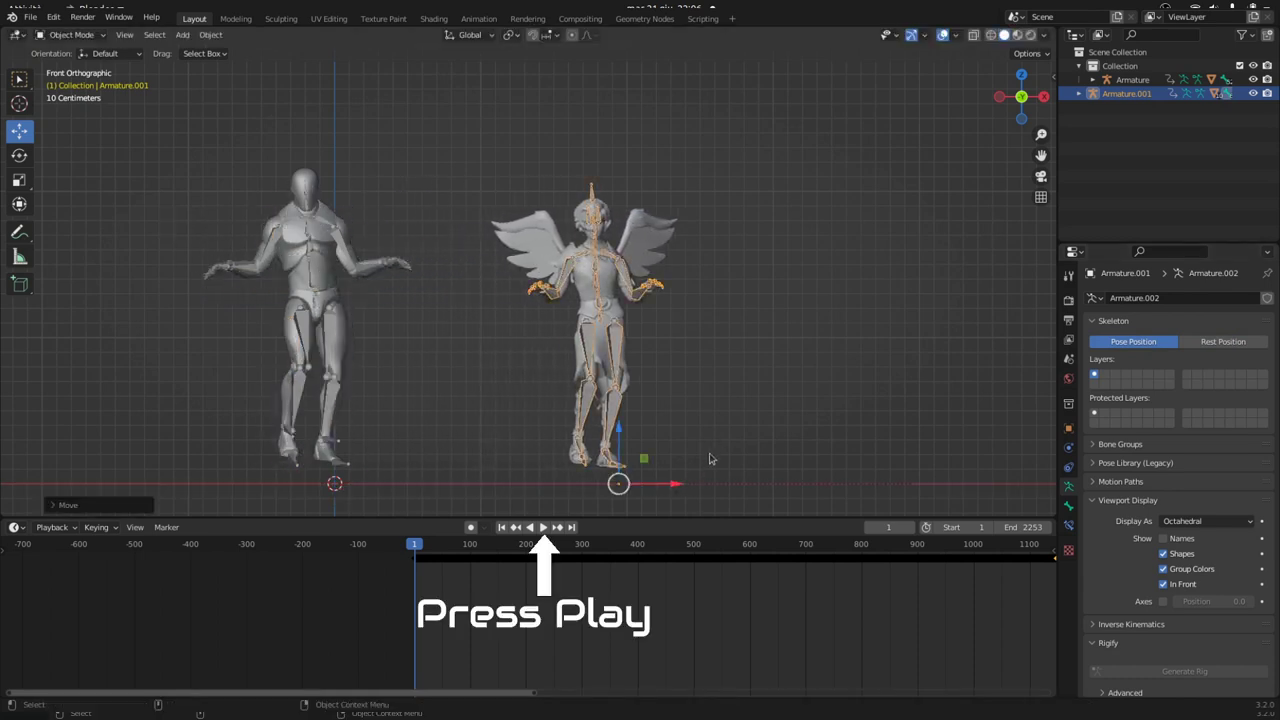